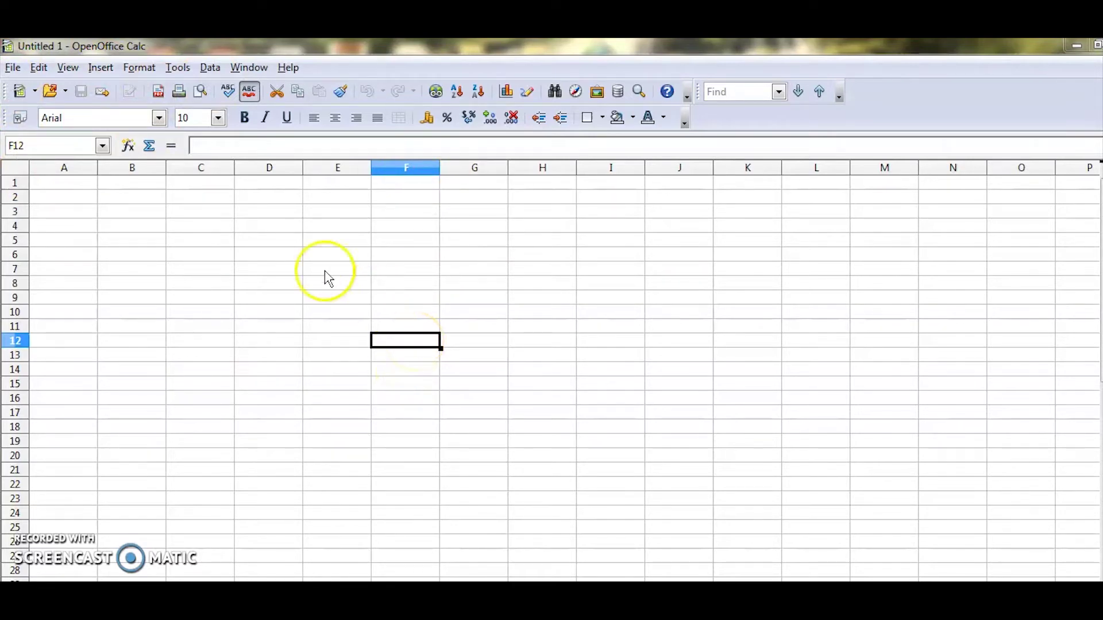
Step: Enter the heading 's.no' in A1 and the starting value 1 in A2
click(69, 185)
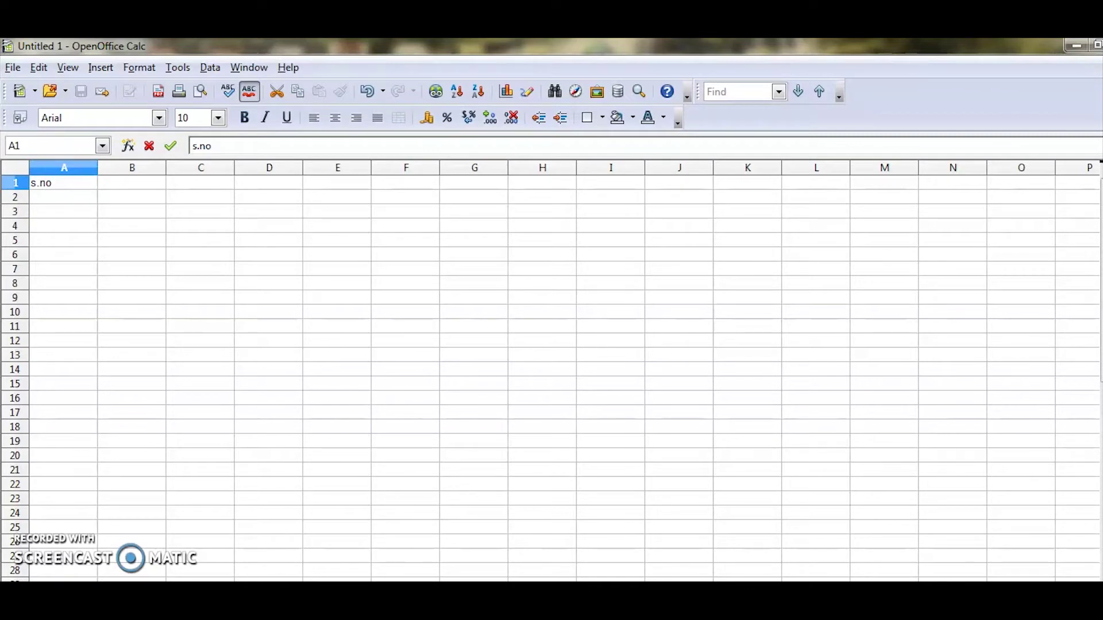
ctrl+scroll(551, 371, up, 10)
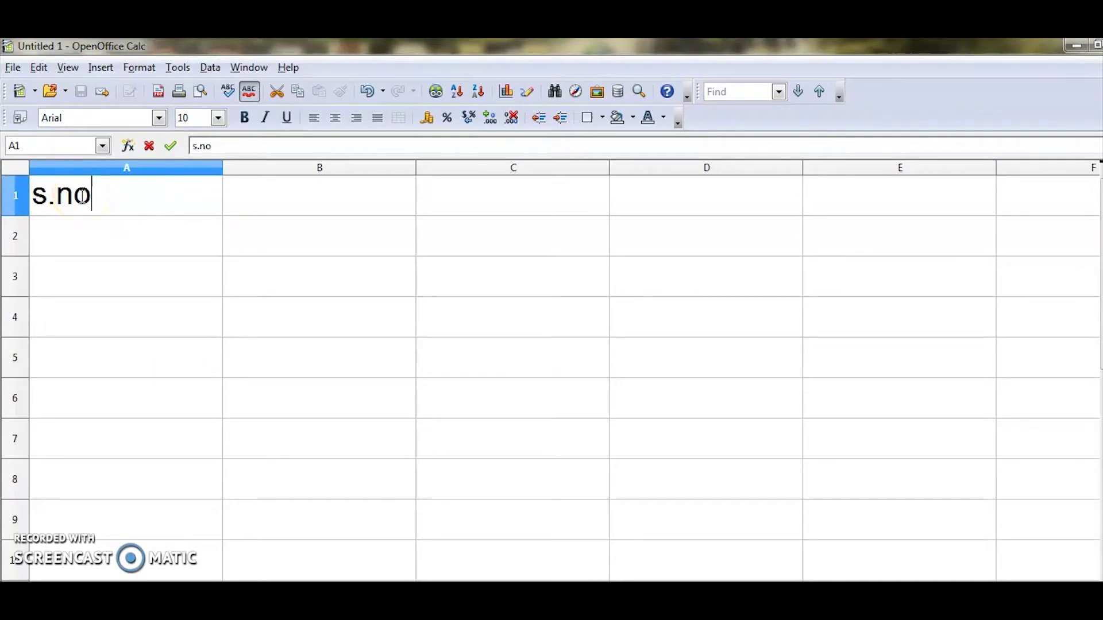
click(118, 246)
text(1)
key(Return)
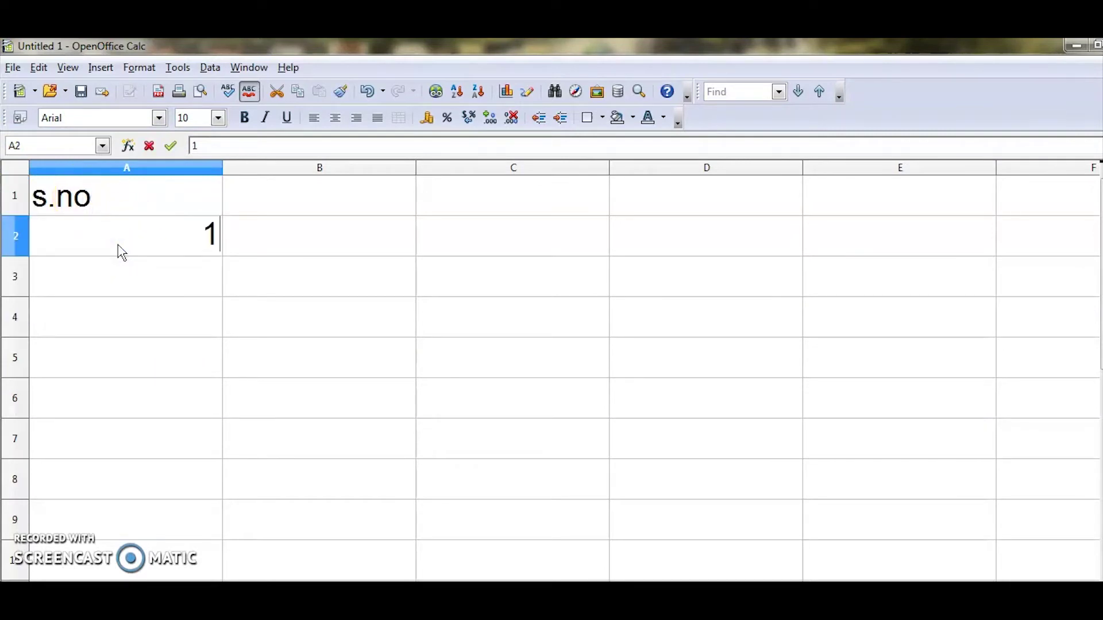
Step: Abandon a stray 2 typed in A3 and reselect A2 holding the 1
click(138, 283)
text(2)
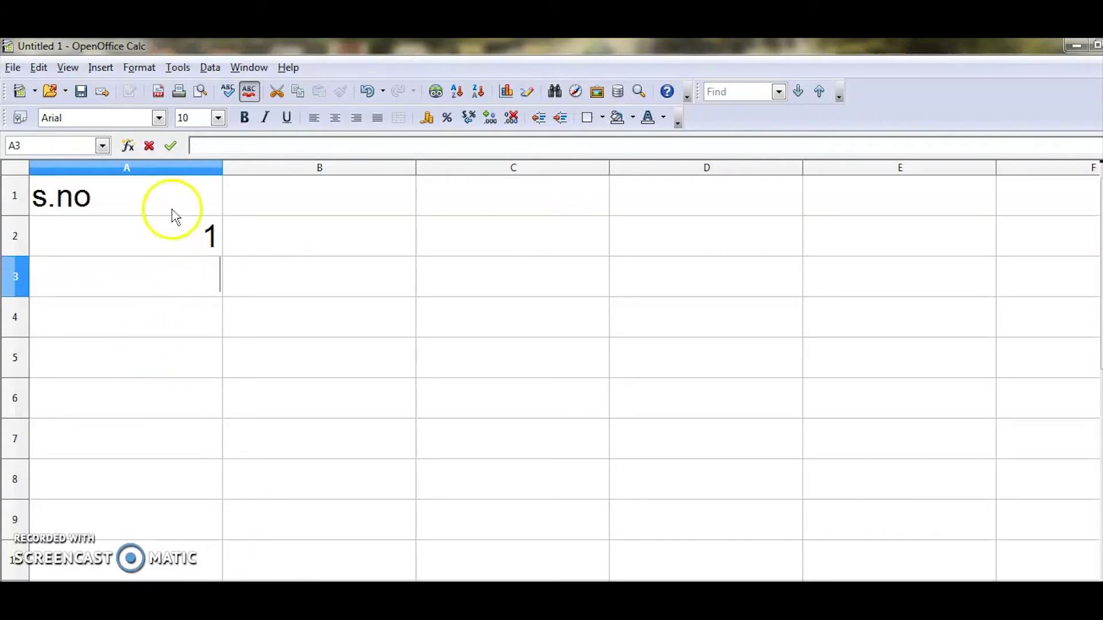
click(204, 237)
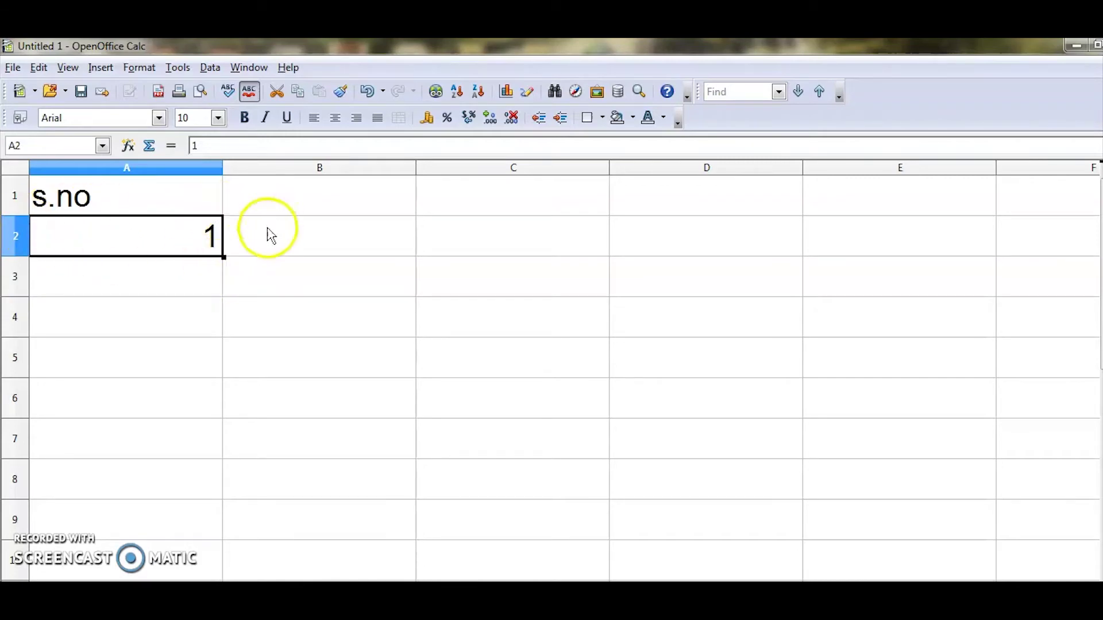
click(526, 282)
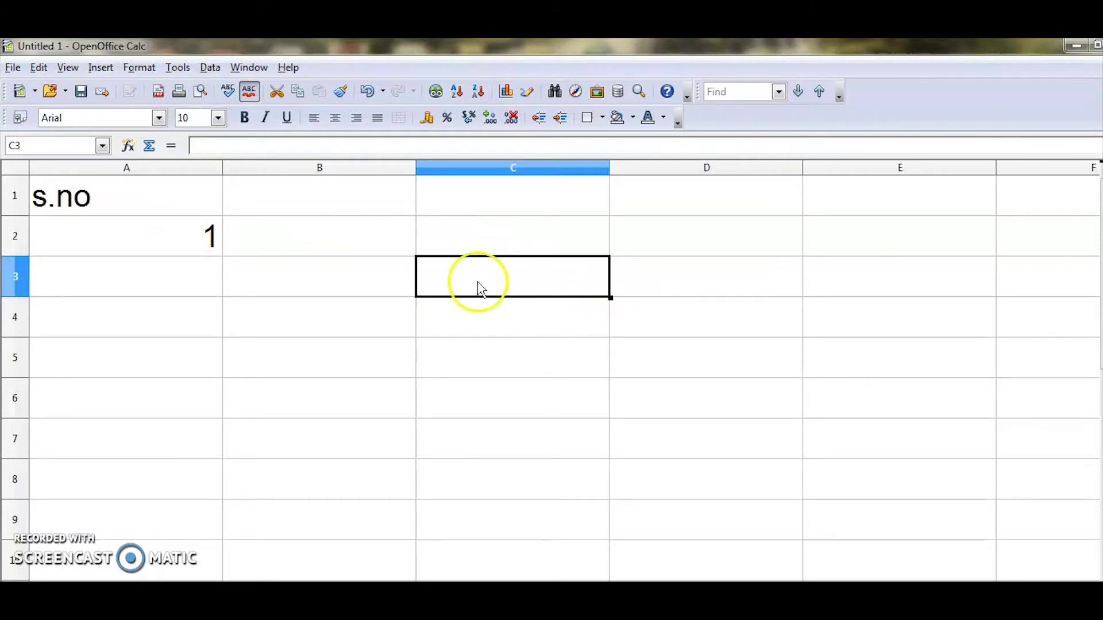
click(167, 229)
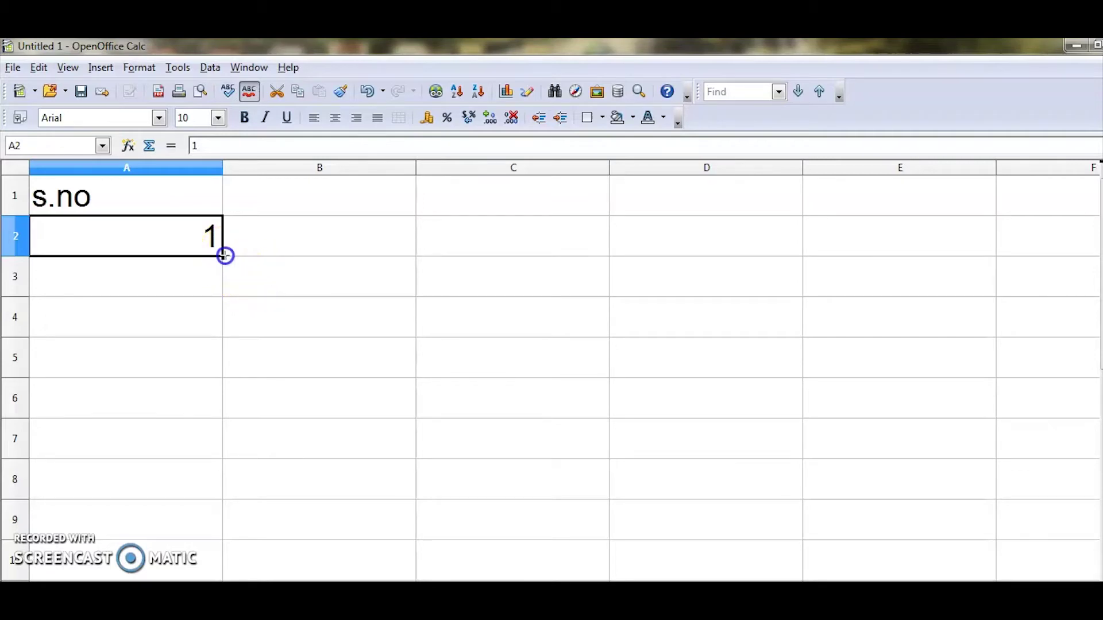
Step: Fill column A from A2 down to A9 with the numbers 1 to 8
drag(224, 256, 222, 281)
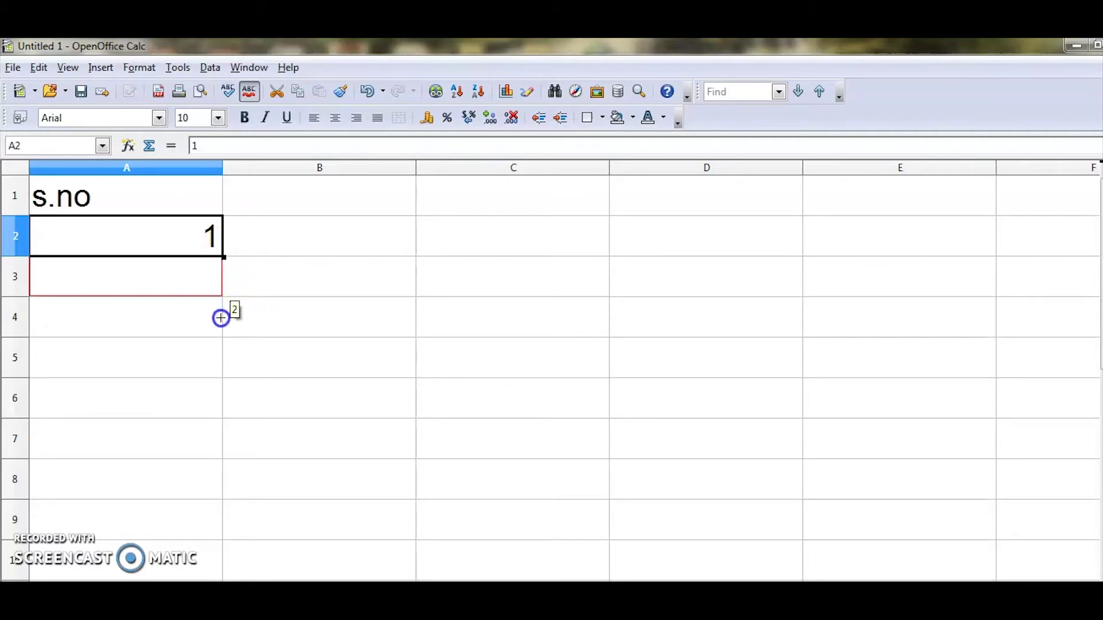
drag(221, 322, 218, 530)
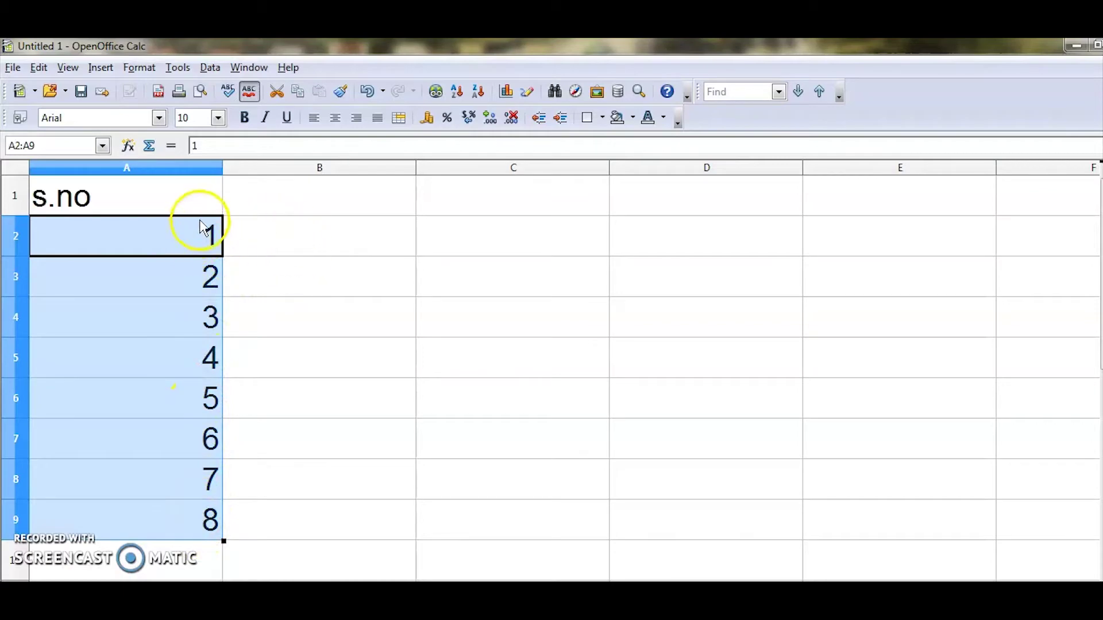
click(325, 247)
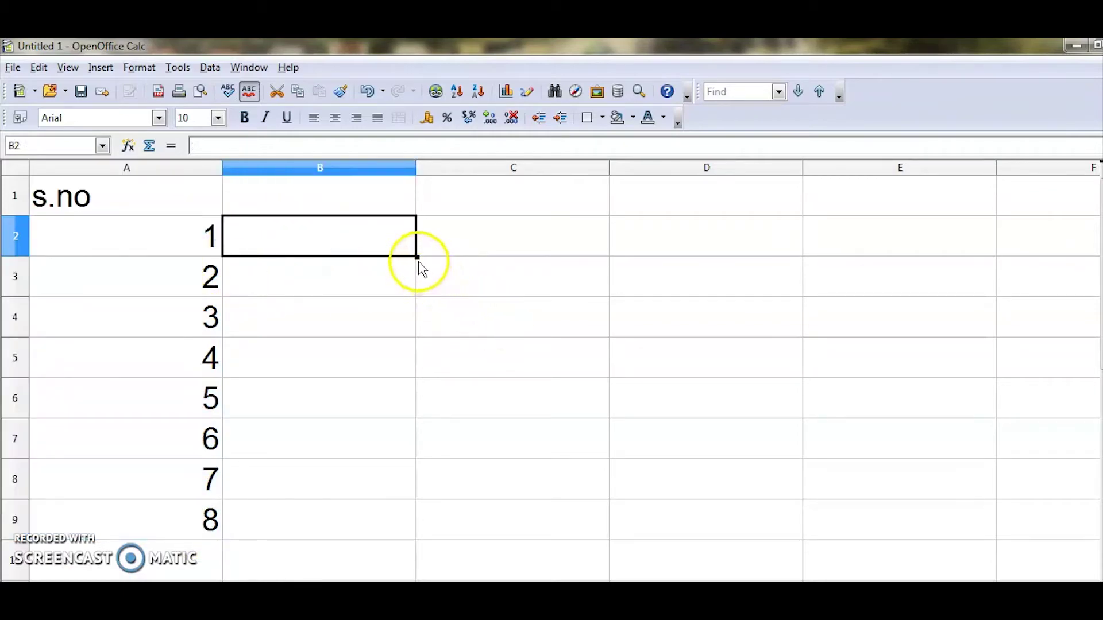
drag(417, 257, 397, 394)
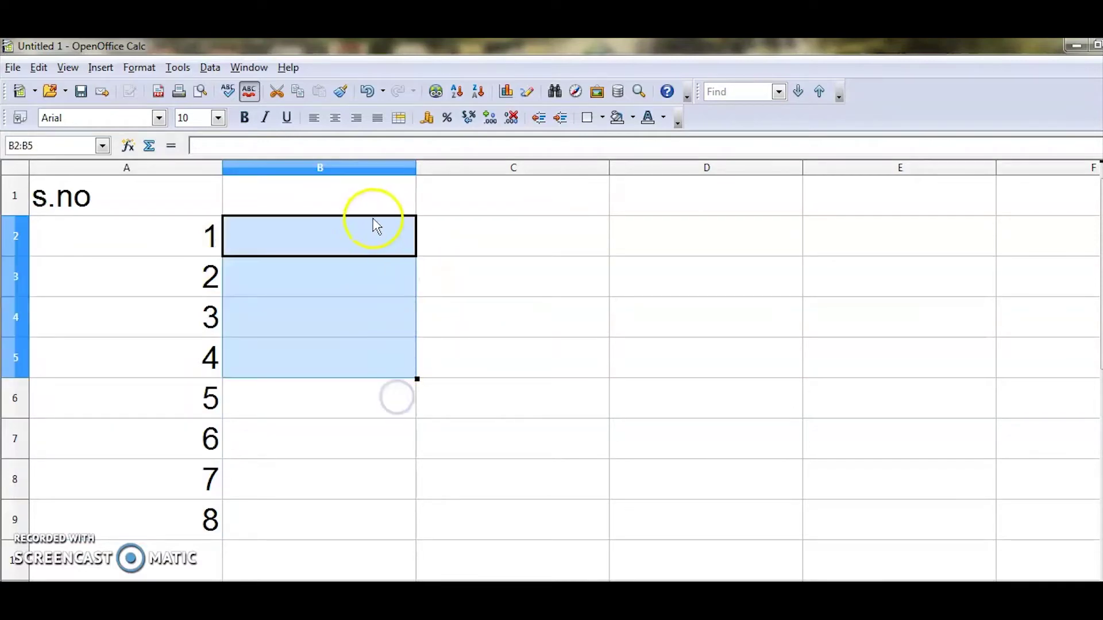
click(498, 356)
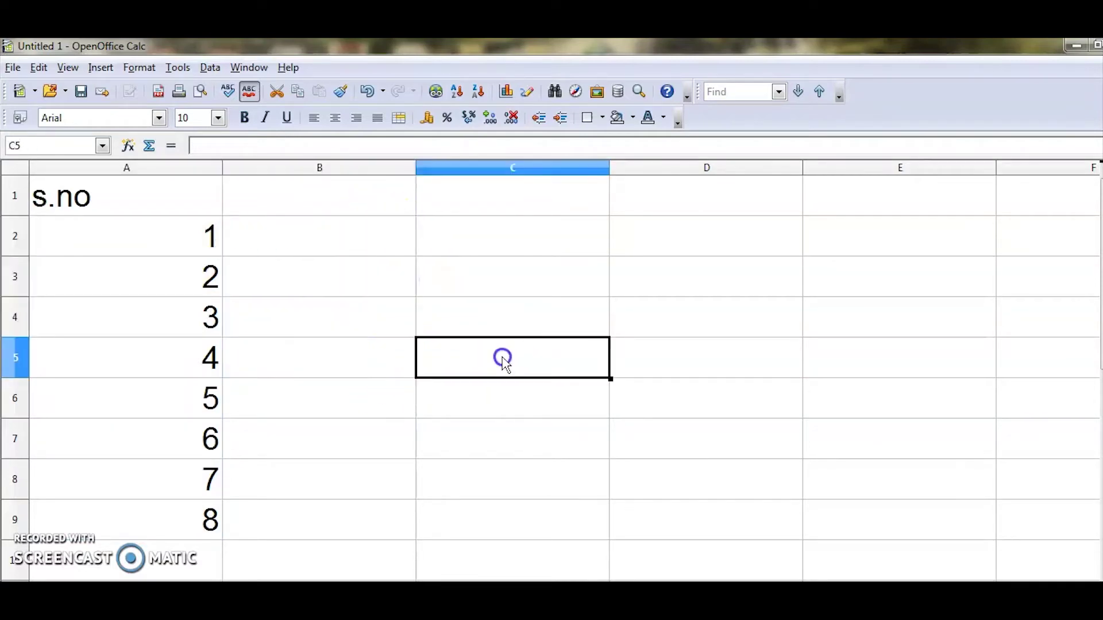
Step: Put 101 in B2, fill B2:B9 with 101 to 108, then bring up the PDF textbook
click(388, 241)
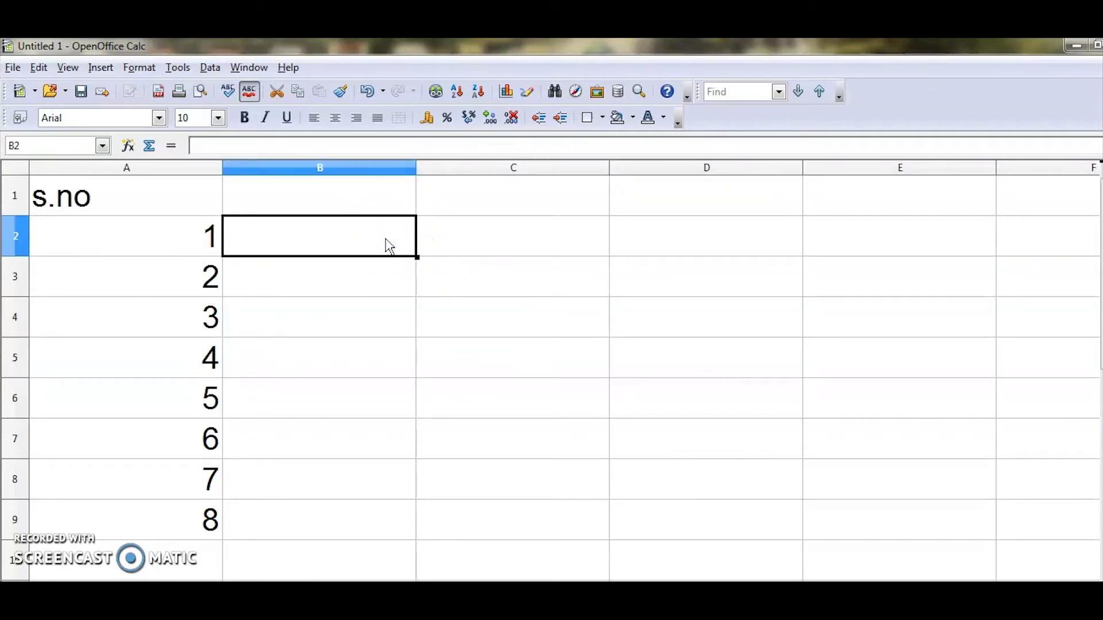
text(101)
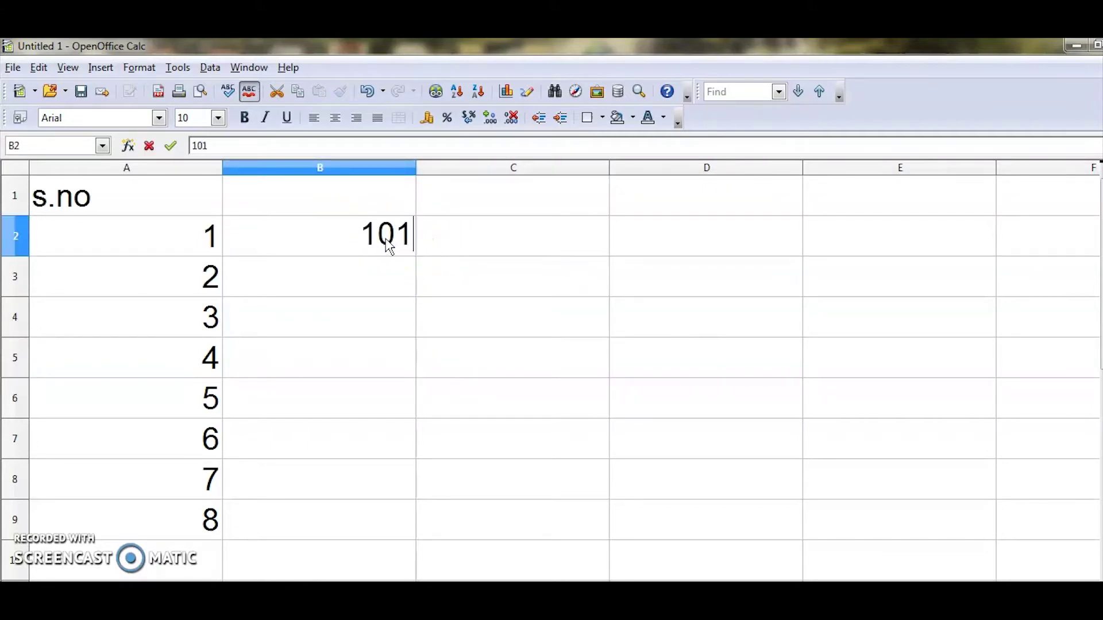
click(502, 293)
click(386, 237)
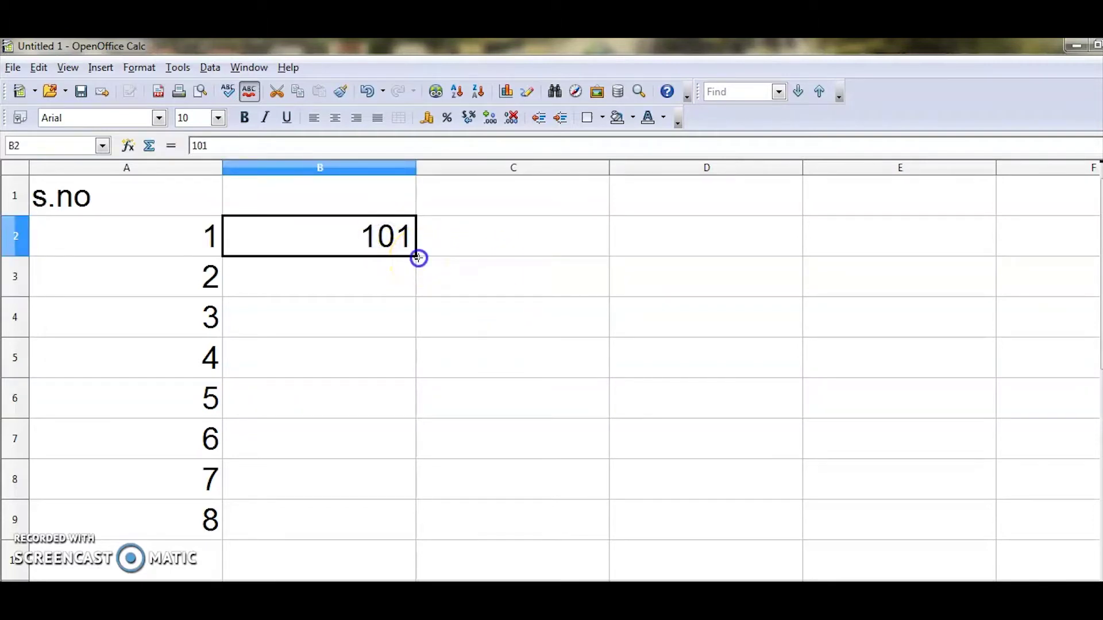
drag(417, 258, 402, 534)
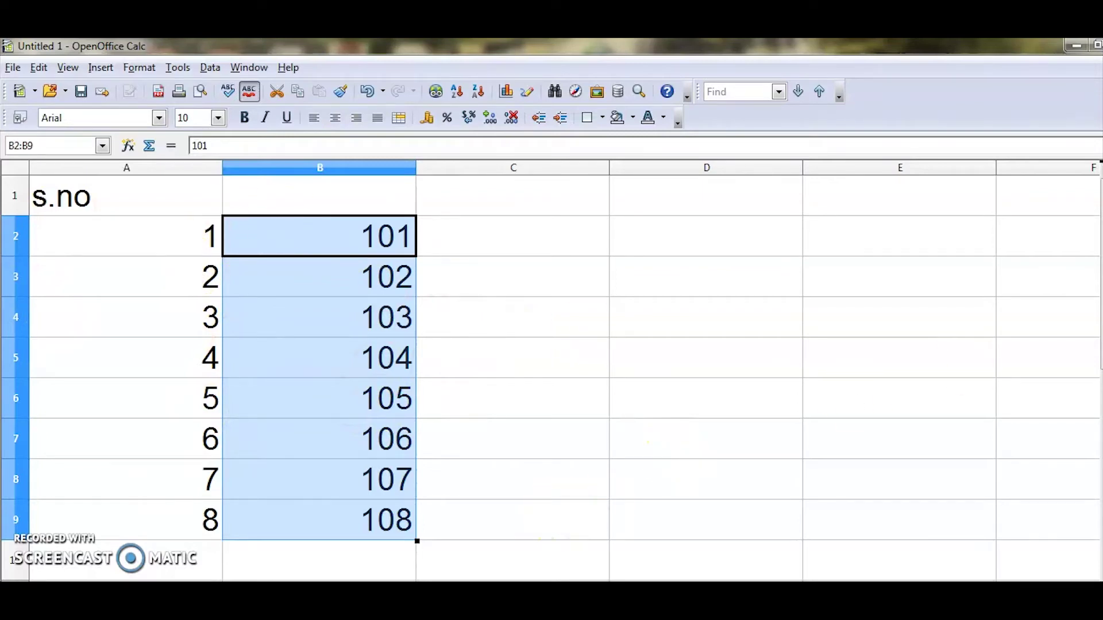
click(388, 549)
Step: View textbook Figures 7.29 and 7.30, then return to Calc and select C2
click(466, 380)
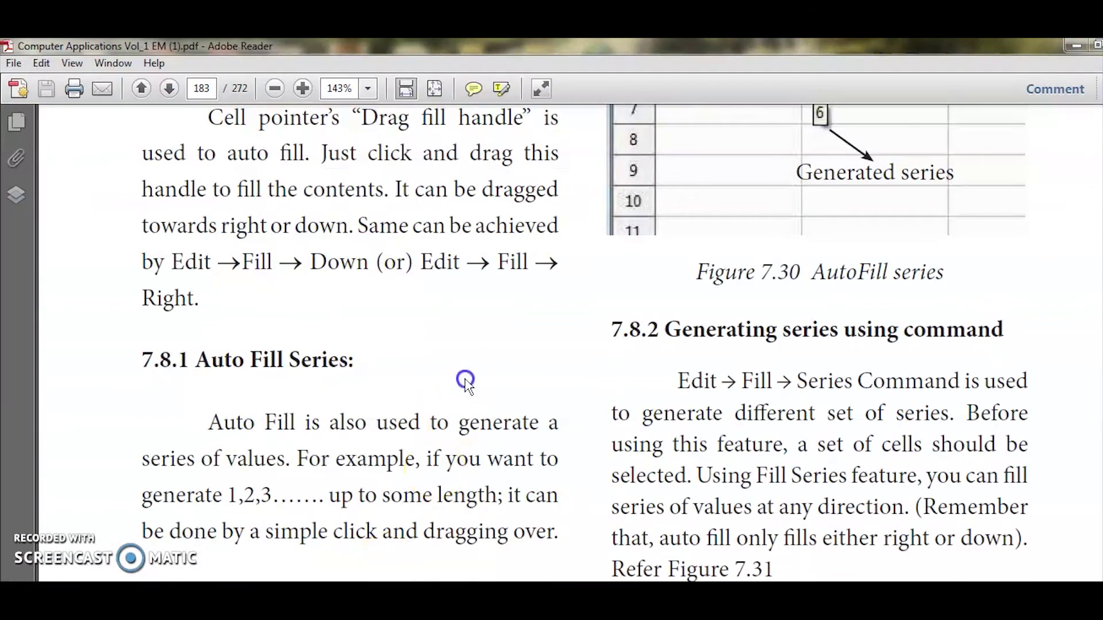
scroll(465, 381, up, 5)
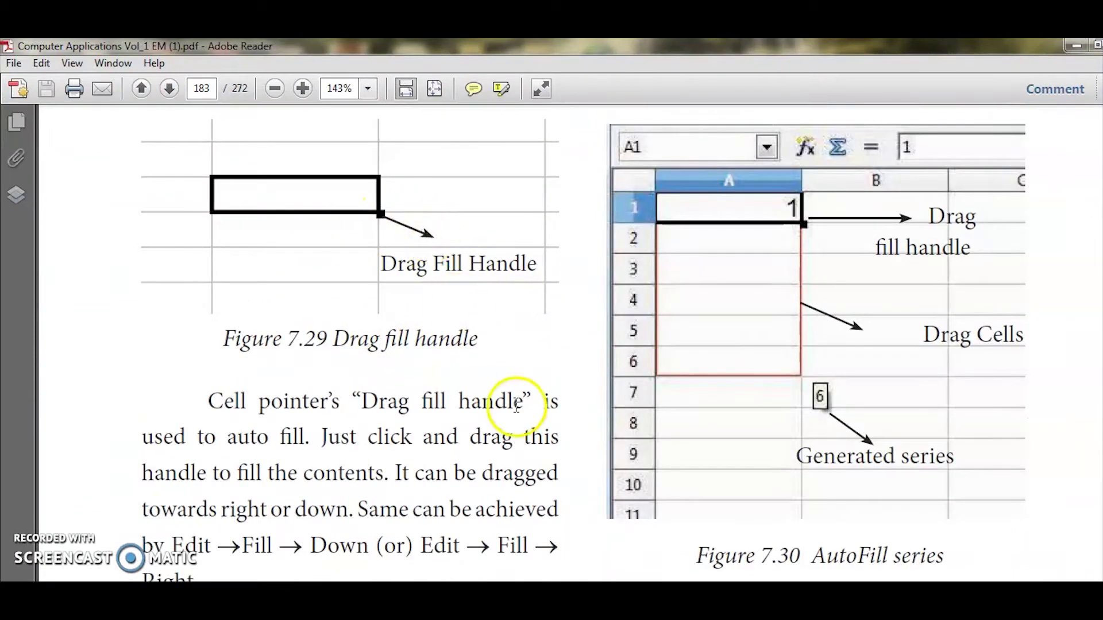
scroll(517, 407, down, 3)
key(alt+Tab)
click(552, 242)
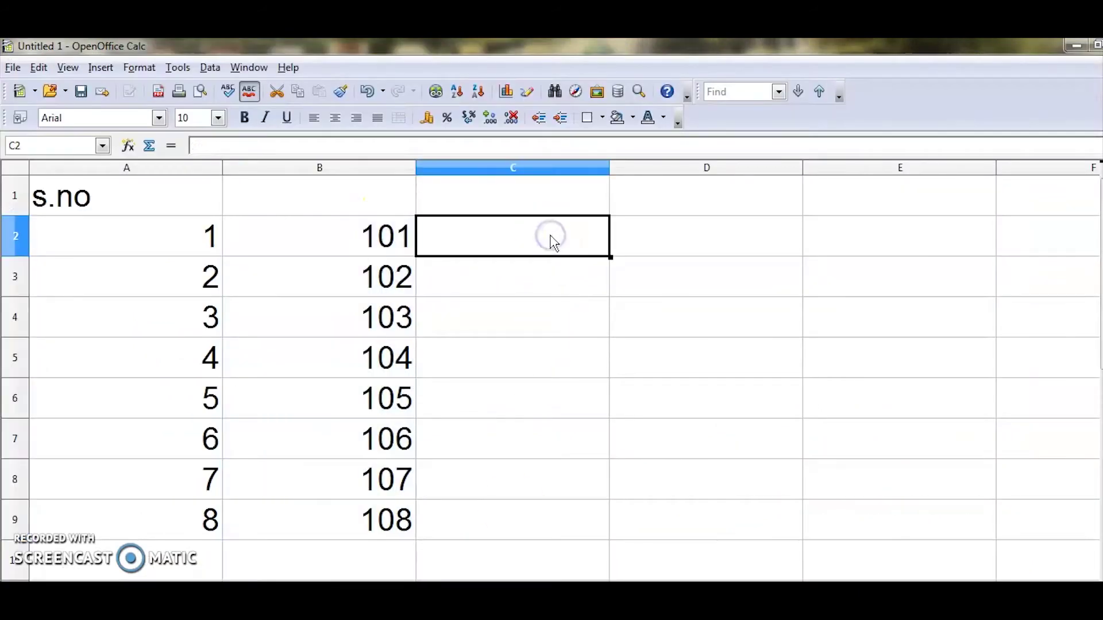
Step: Enter 201 in cell C2, replacing an initial 1001
text(1001)
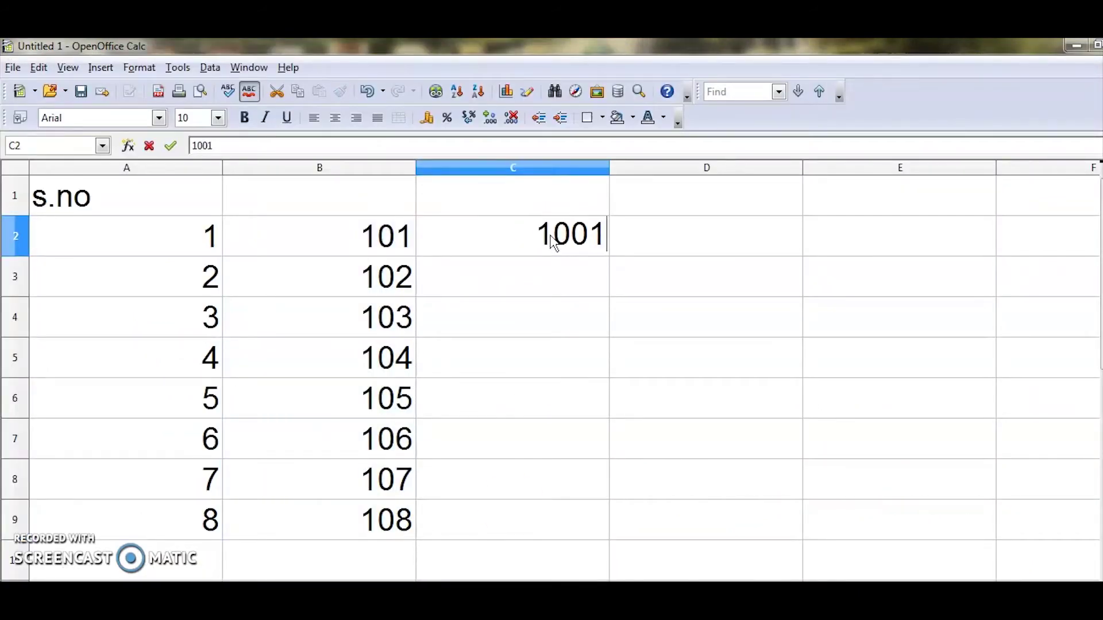
key(BackSpace)
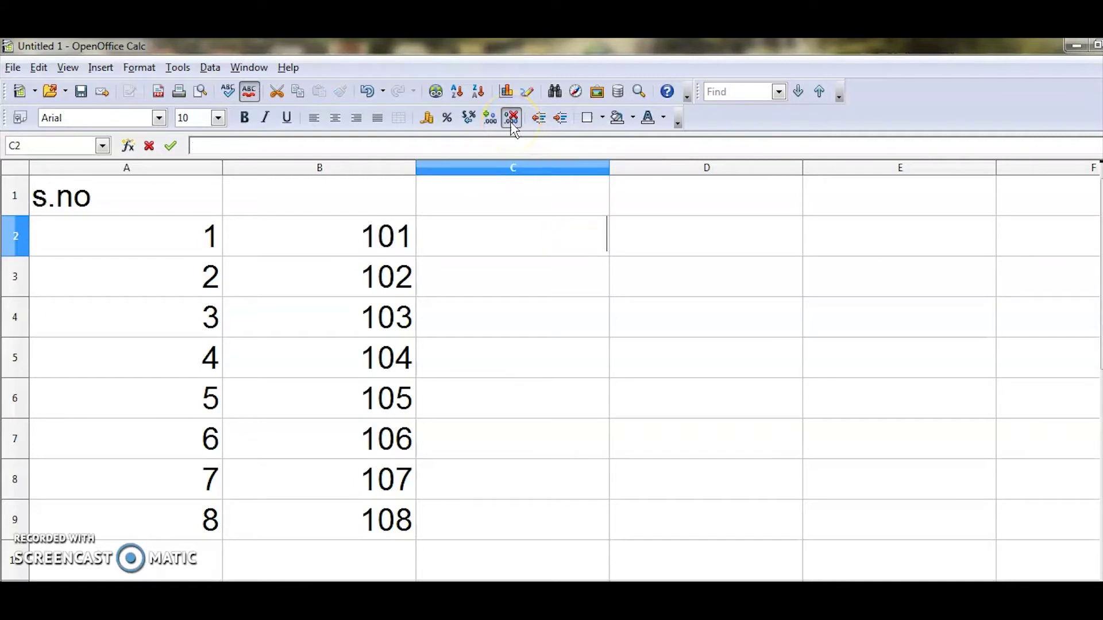
text(201)
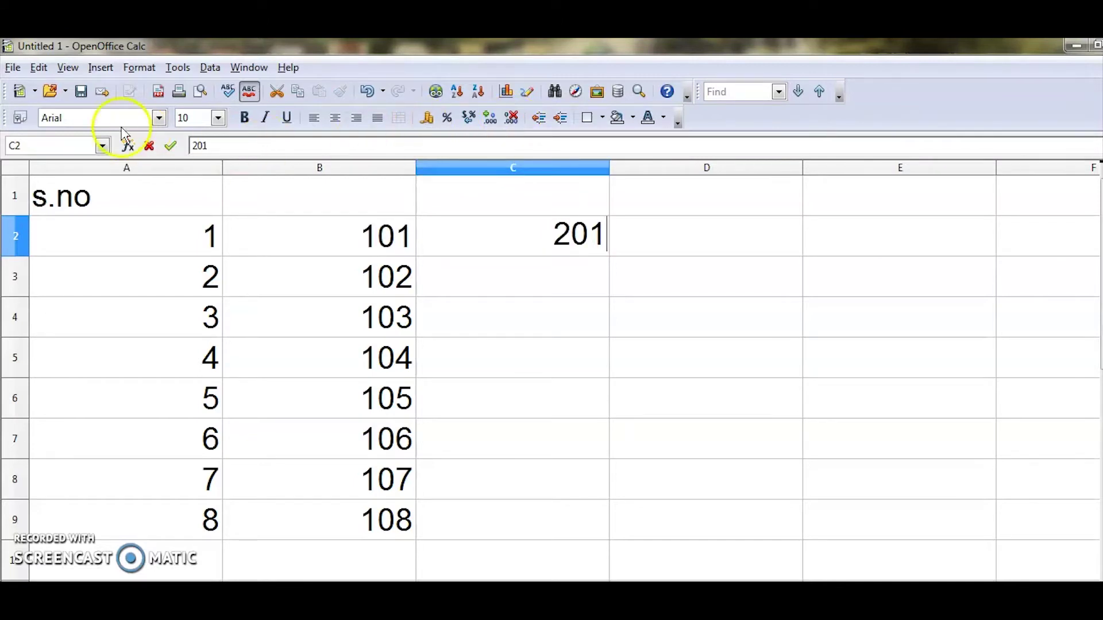
click(38, 68)
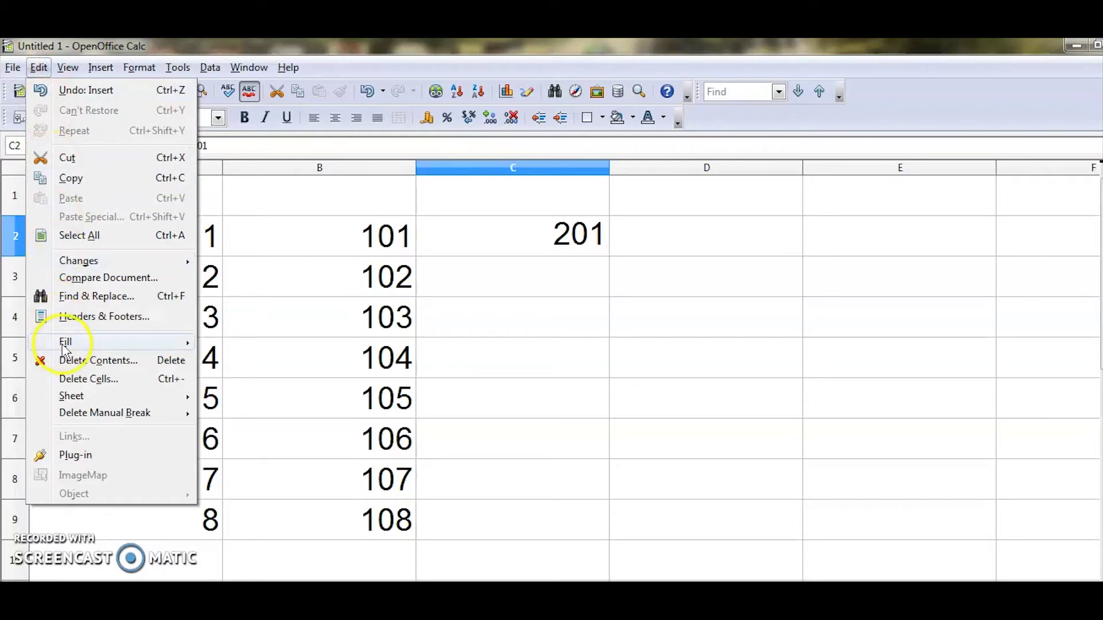
mouse_move(65, 344)
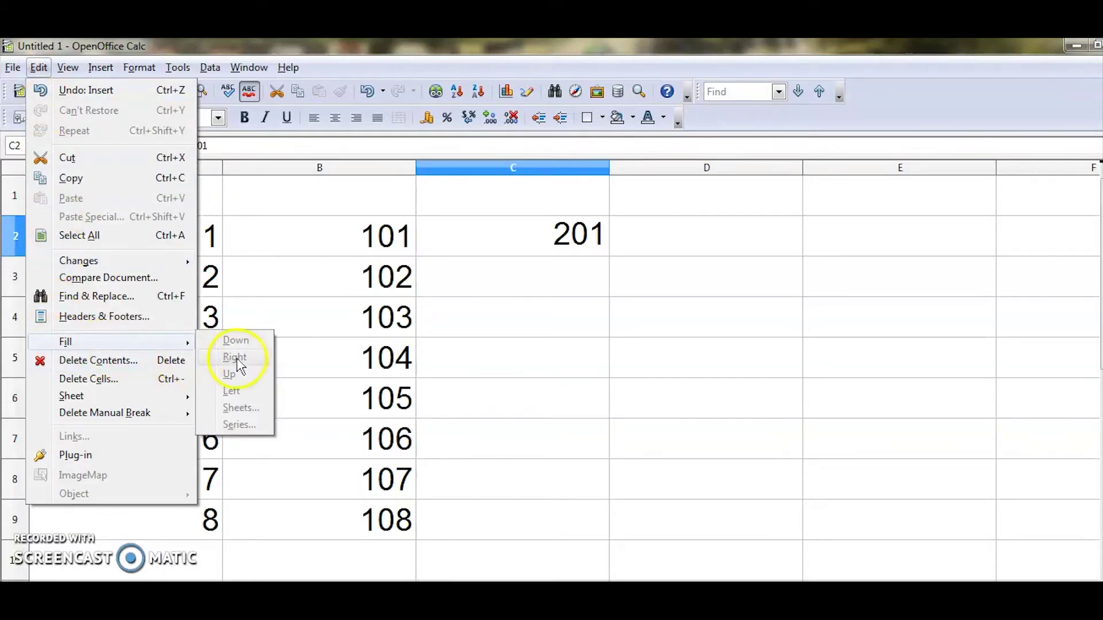
click(562, 378)
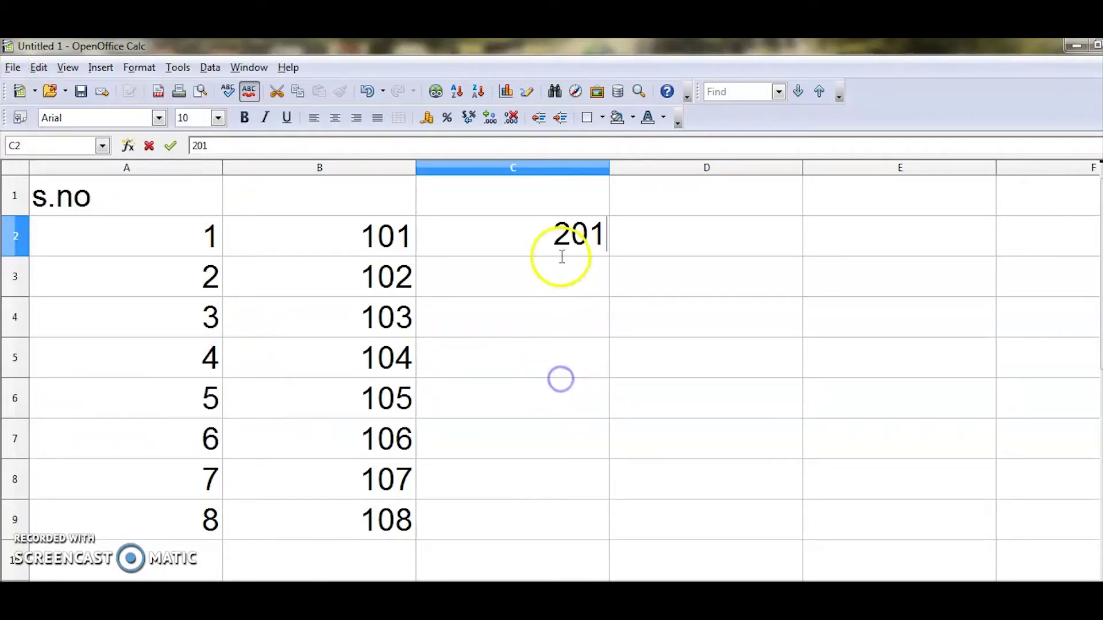
click(706, 315)
click(536, 236)
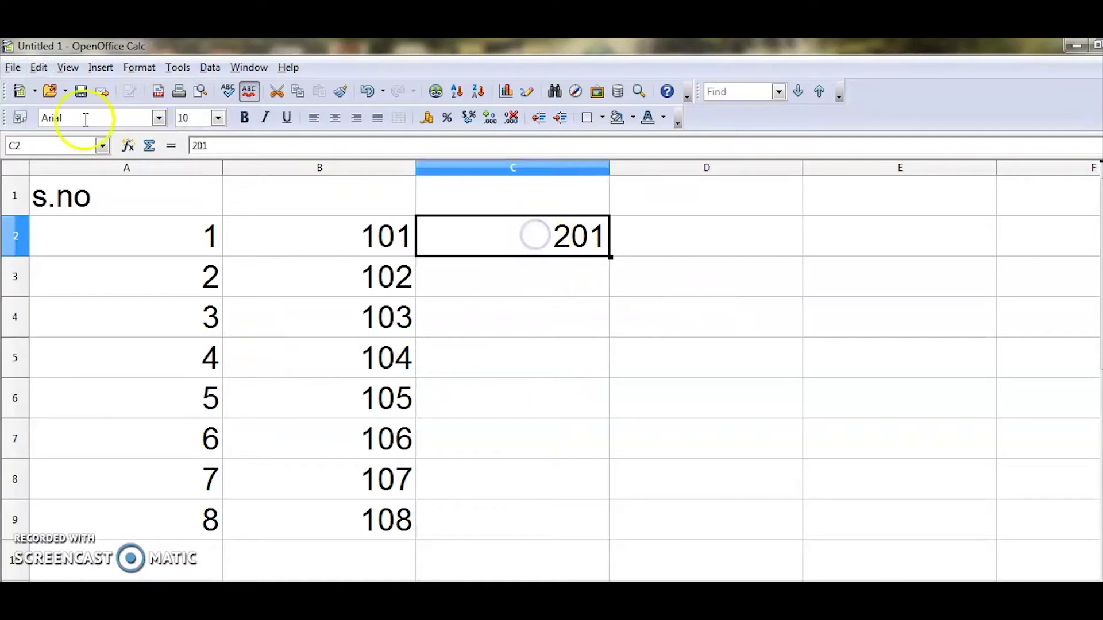
Step: Try the Edit > Fill Down and Fill Right options from C2
click(39, 67)
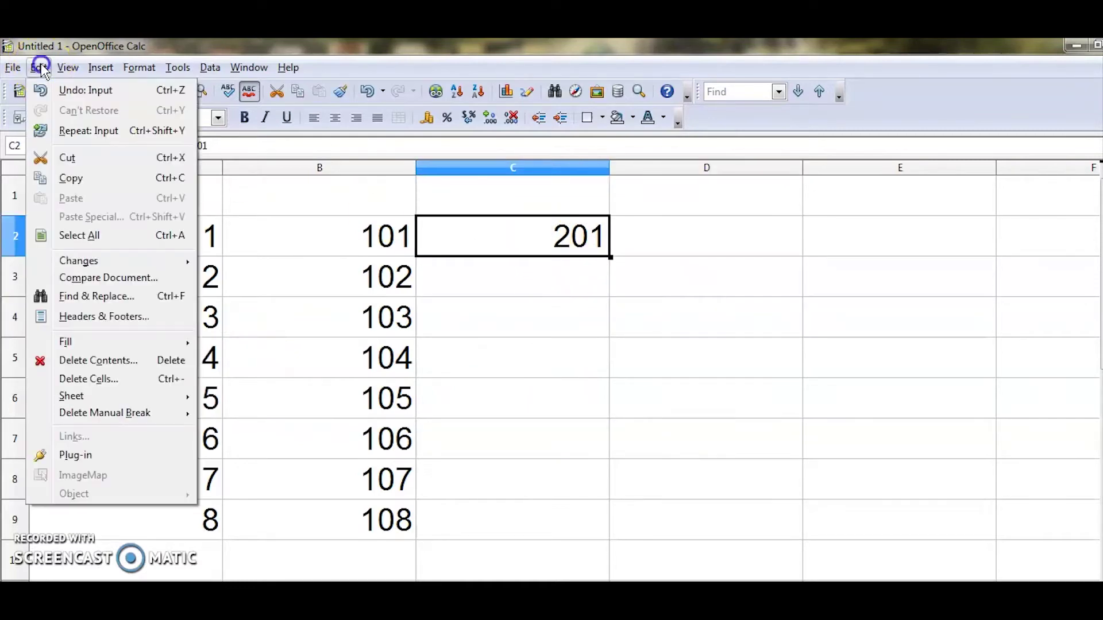
click(97, 343)
click(244, 346)
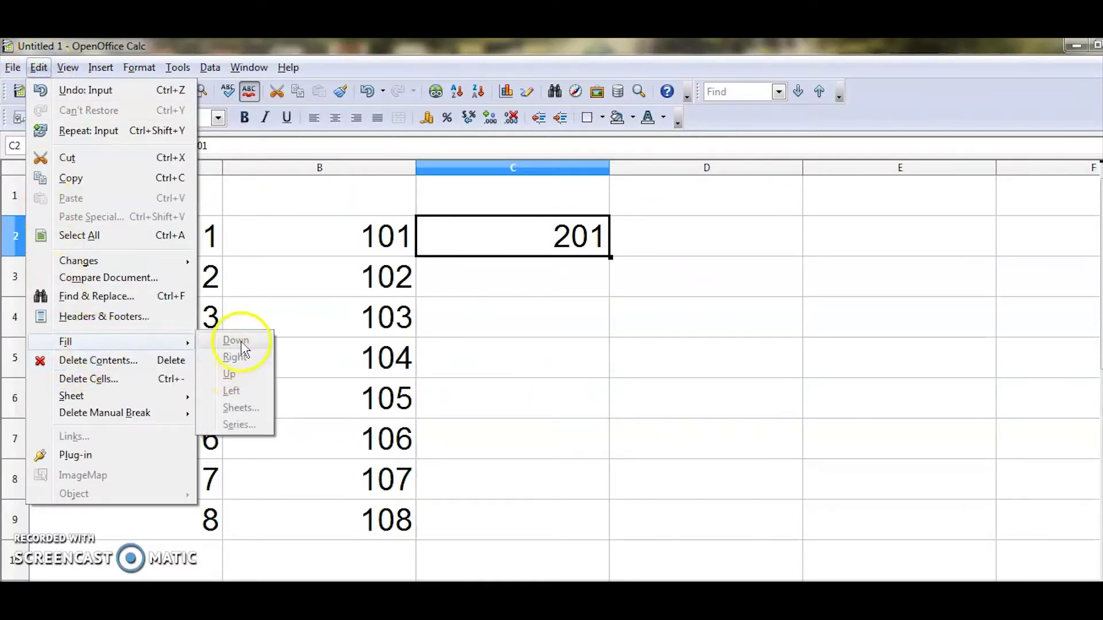
click(253, 343)
click(252, 361)
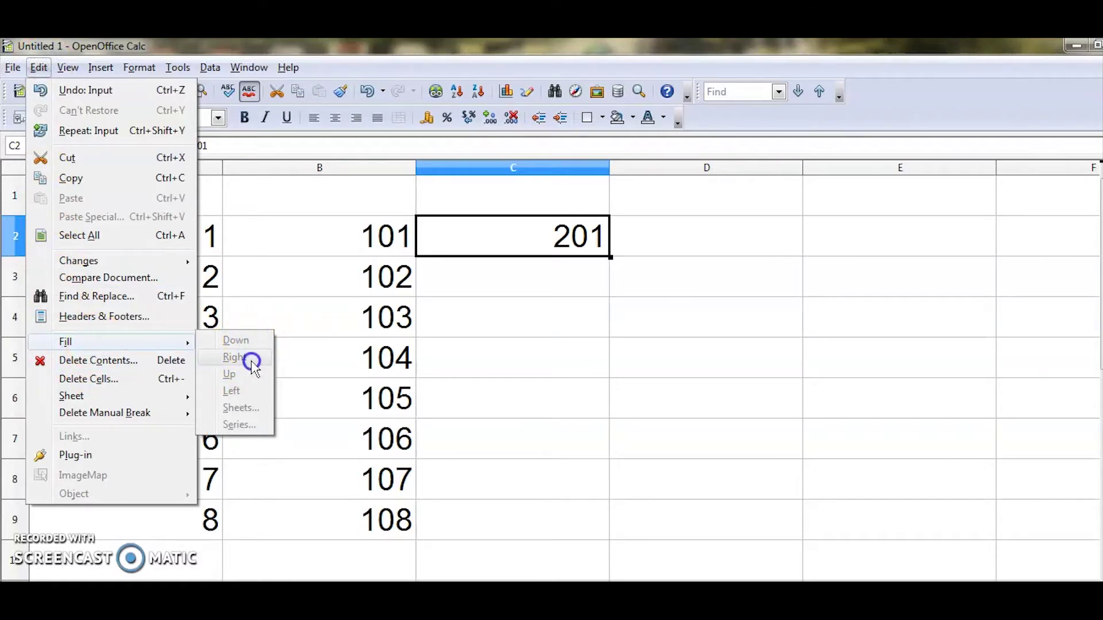
click(611, 259)
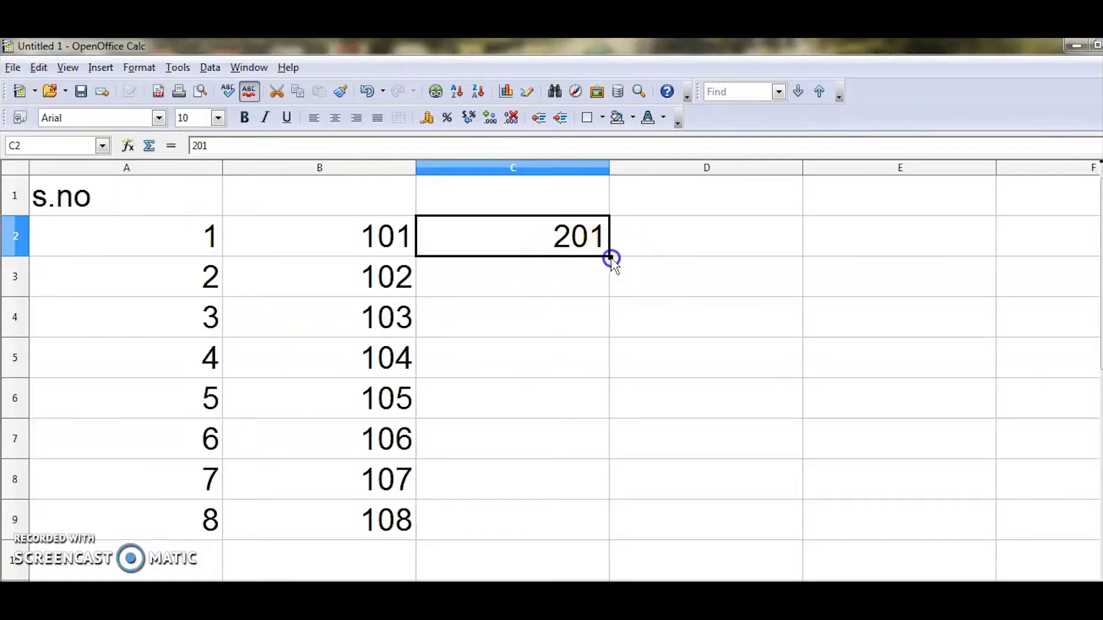
Step: Revisit the Edit > Fill submenu from C2, closing it without filling
click(39, 67)
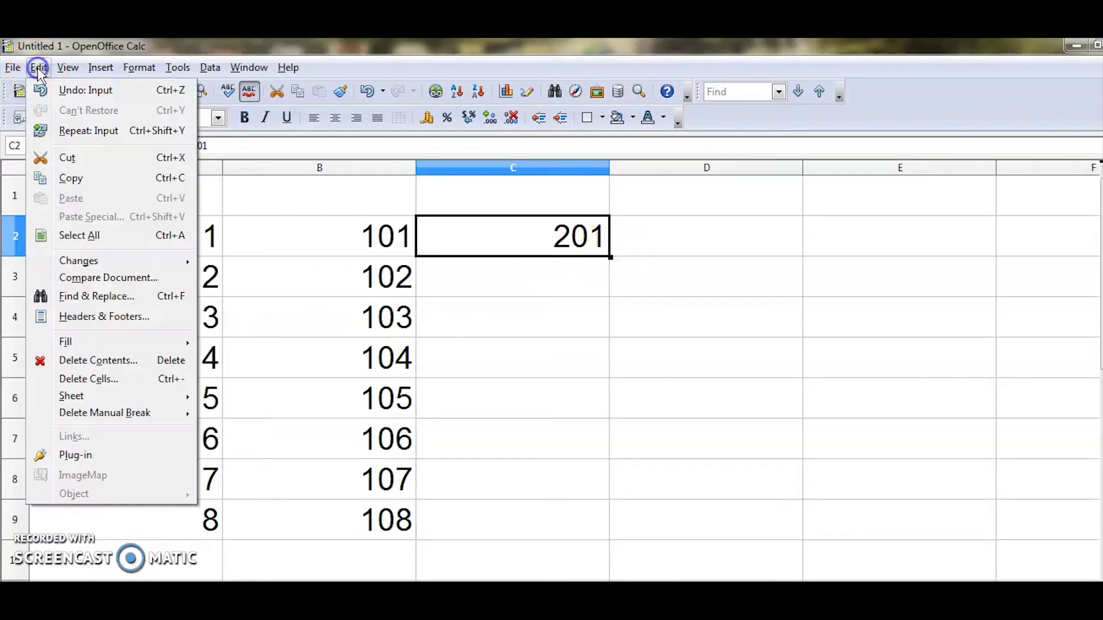
click(81, 340)
click(247, 338)
click(253, 364)
click(480, 253)
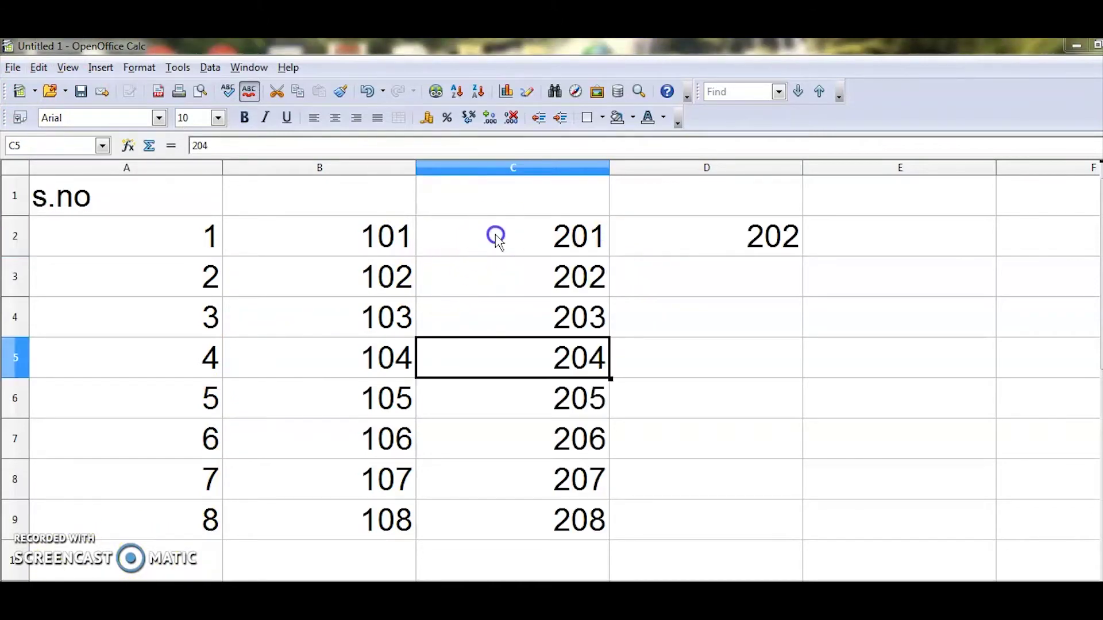
click(494, 233)
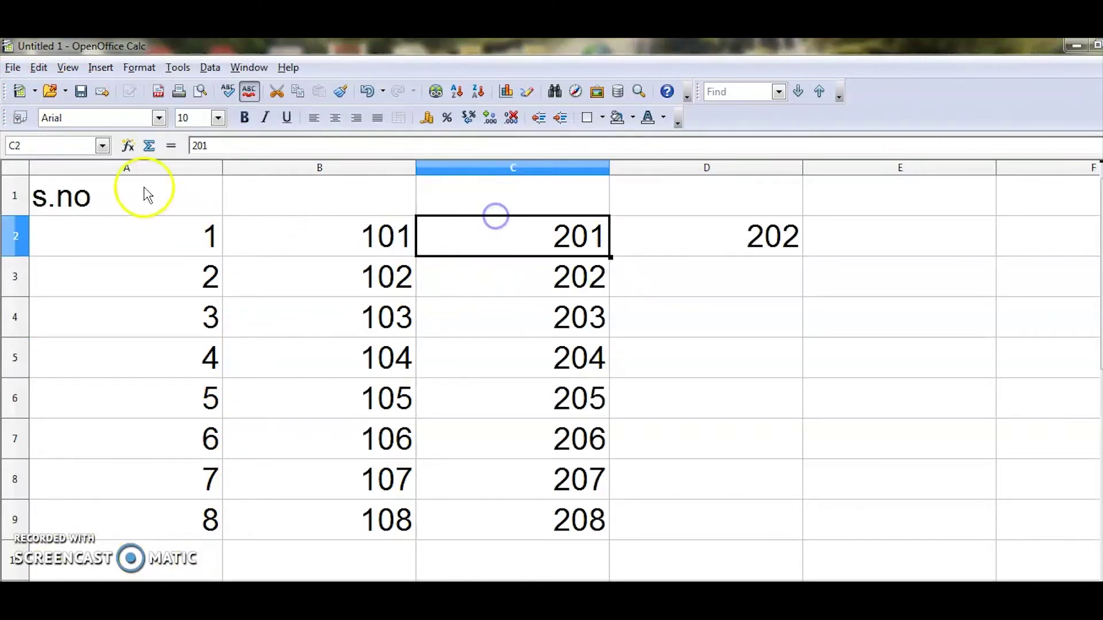
click(37, 67)
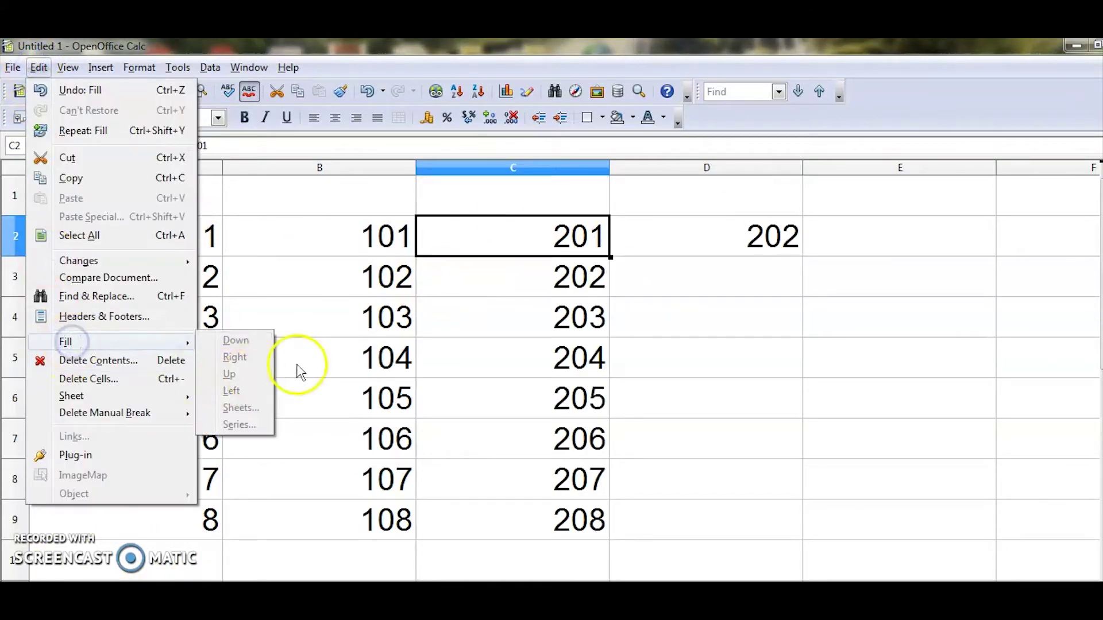
click(505, 347)
Step: Select C2:C9 holding 201 to 208 and review the Edit > Fill options
drag(517, 246, 526, 508)
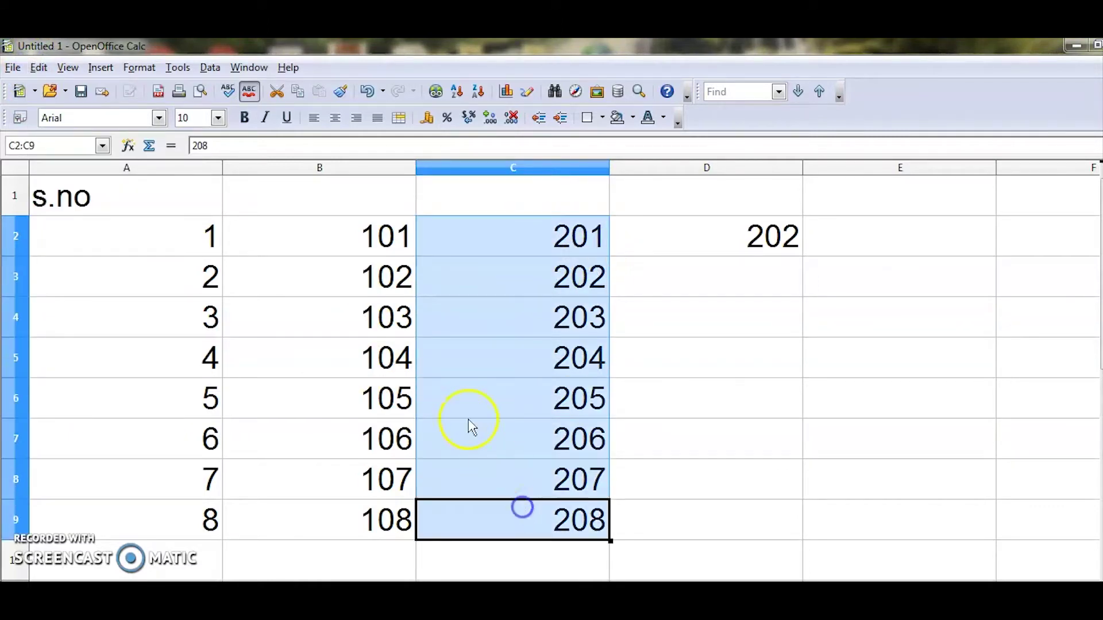
click(39, 67)
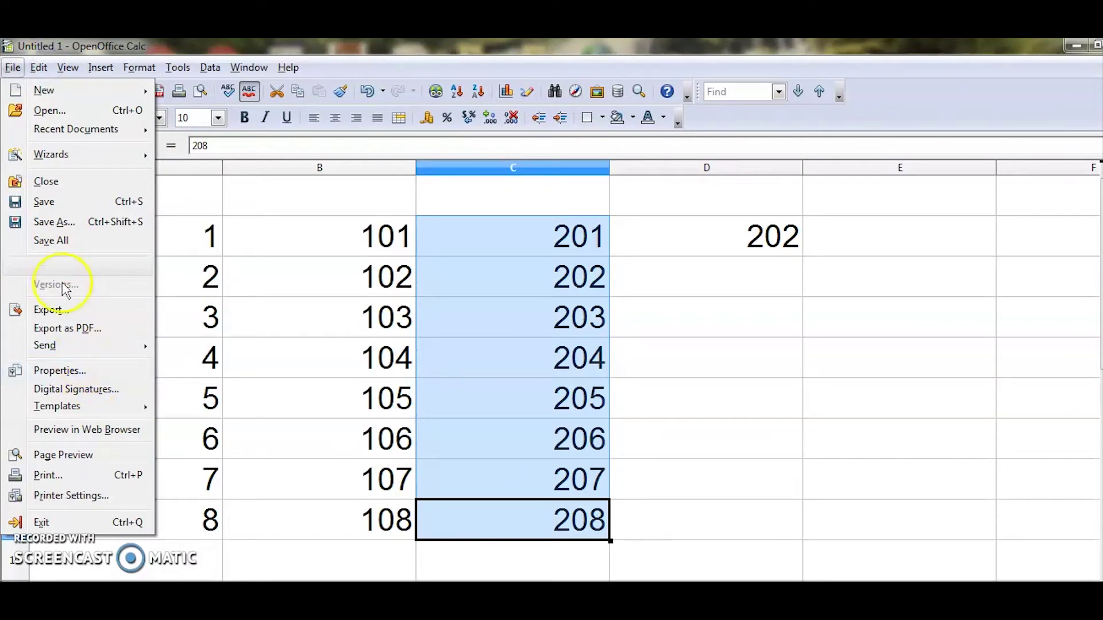
mouse_move(105, 343)
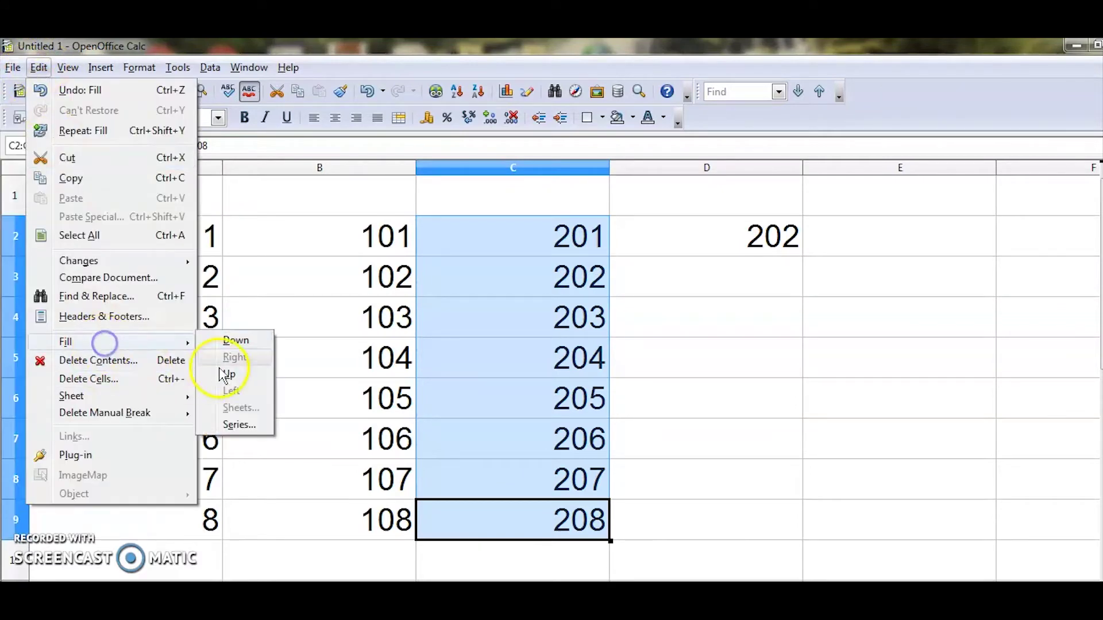
click(704, 304)
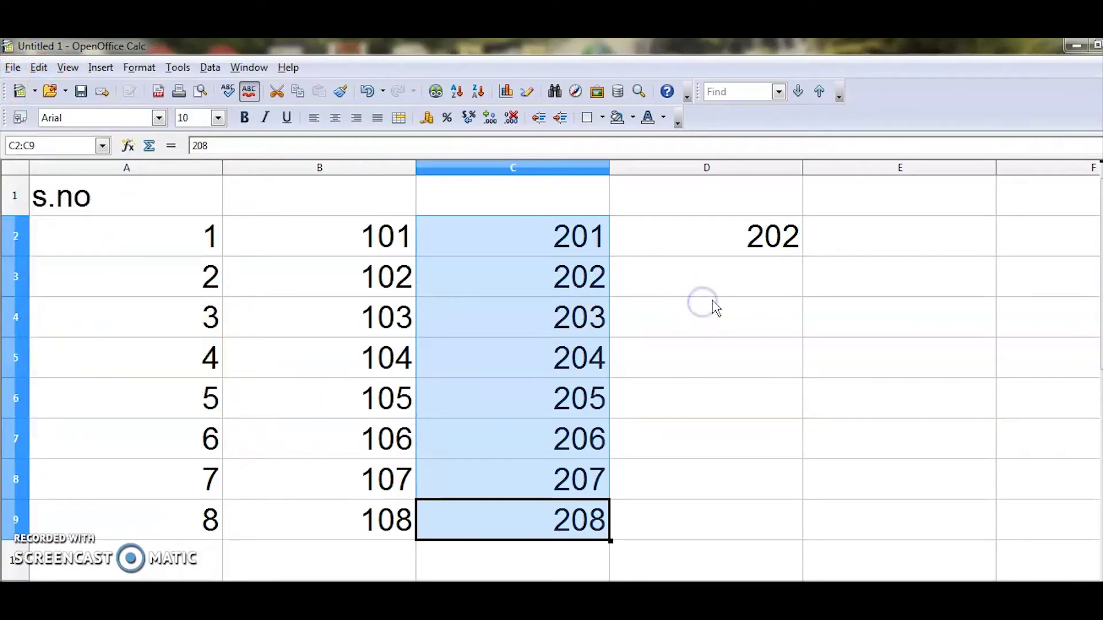
click(717, 278)
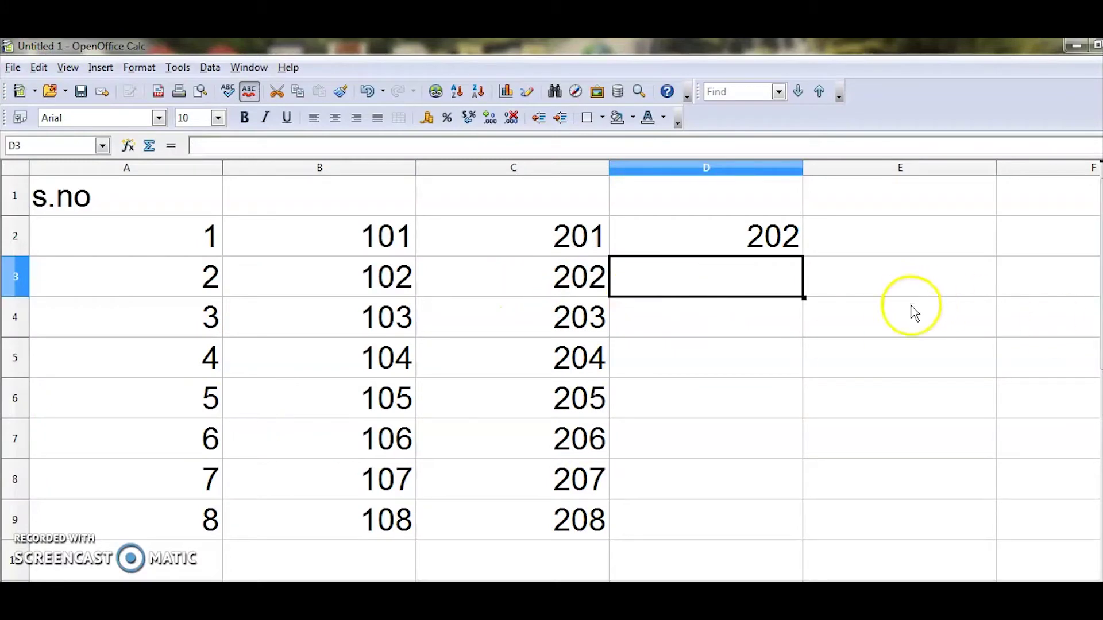
Step: Enter 101 in cell A15
scroll(914, 333, down, 4)
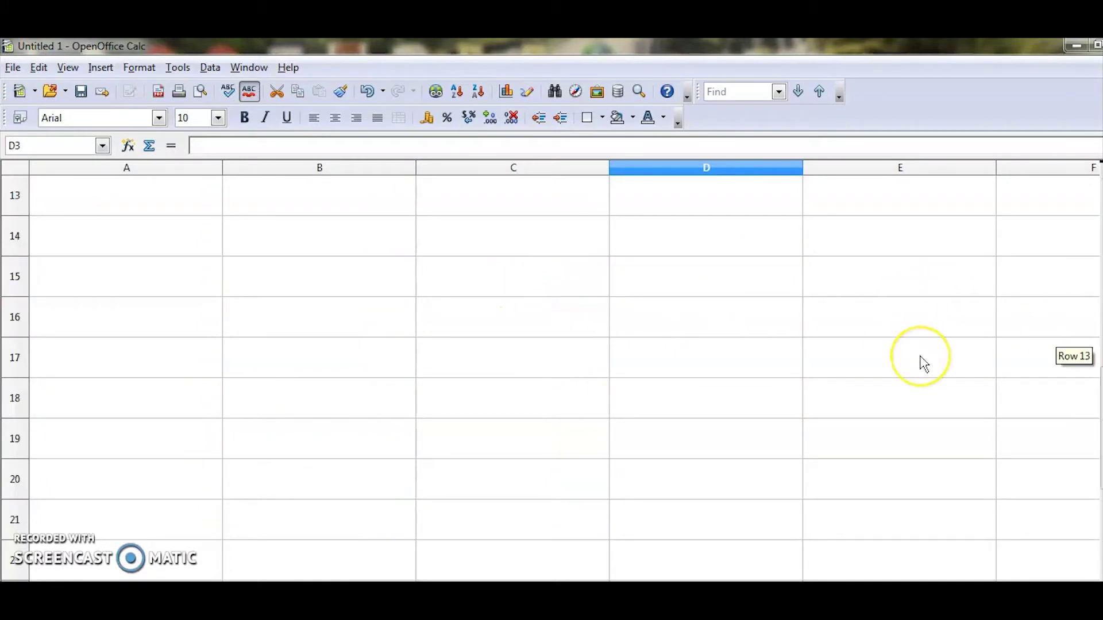
click(125, 277)
text(101)
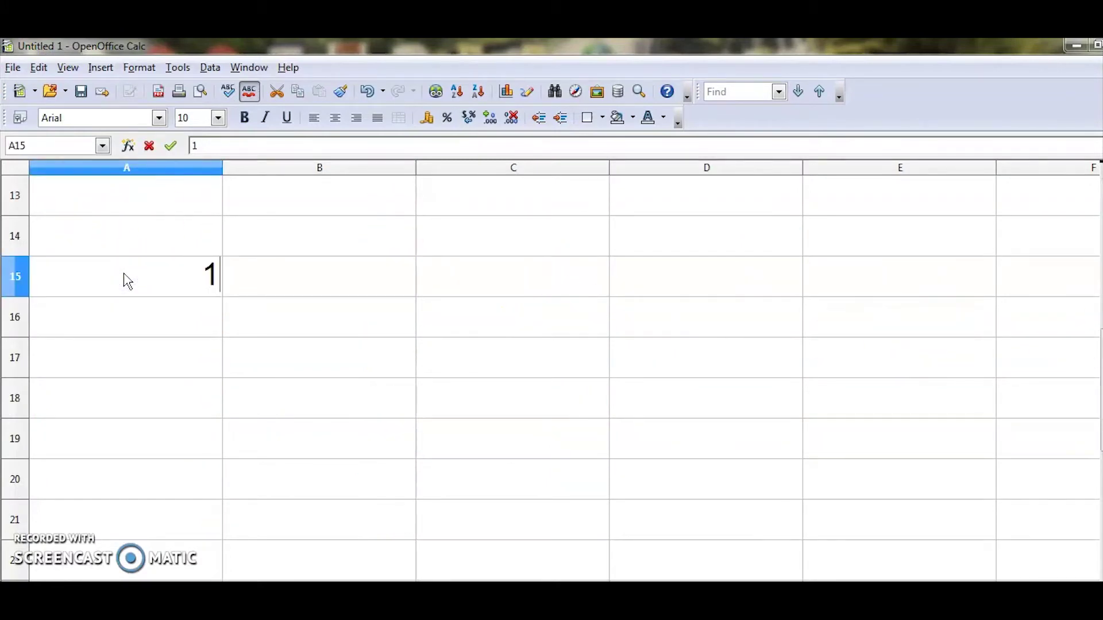
click(146, 291)
click(260, 340)
click(193, 298)
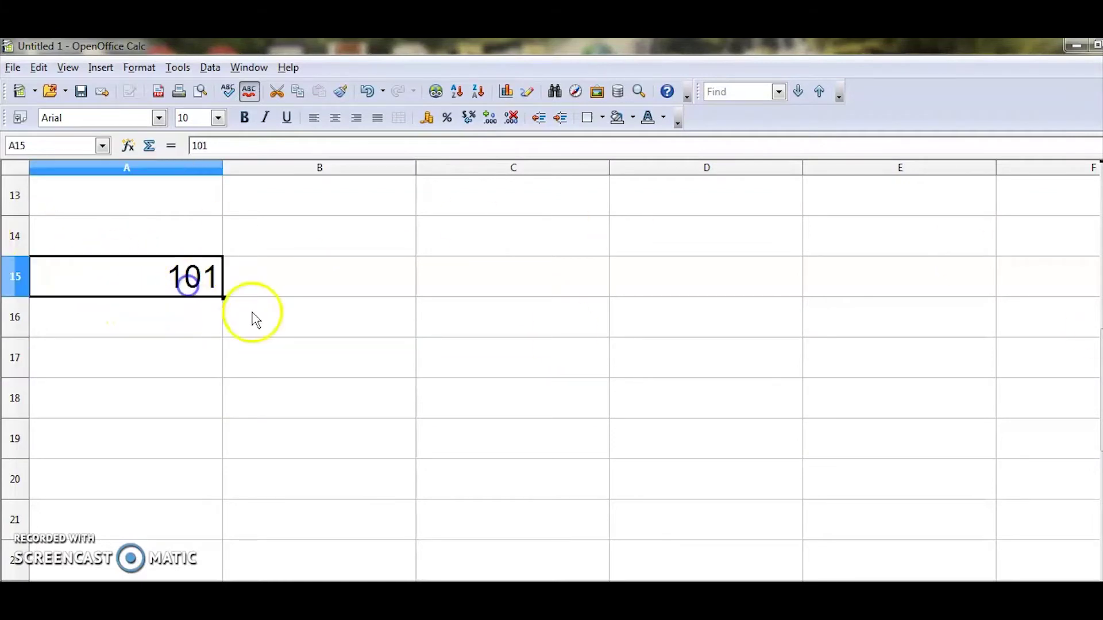
Step: Fill row 15 from A15 across to E15 with 101 to 105
drag(224, 299, 226, 300)
drag(298, 304, 533, 306)
drag(669, 305, 941, 288)
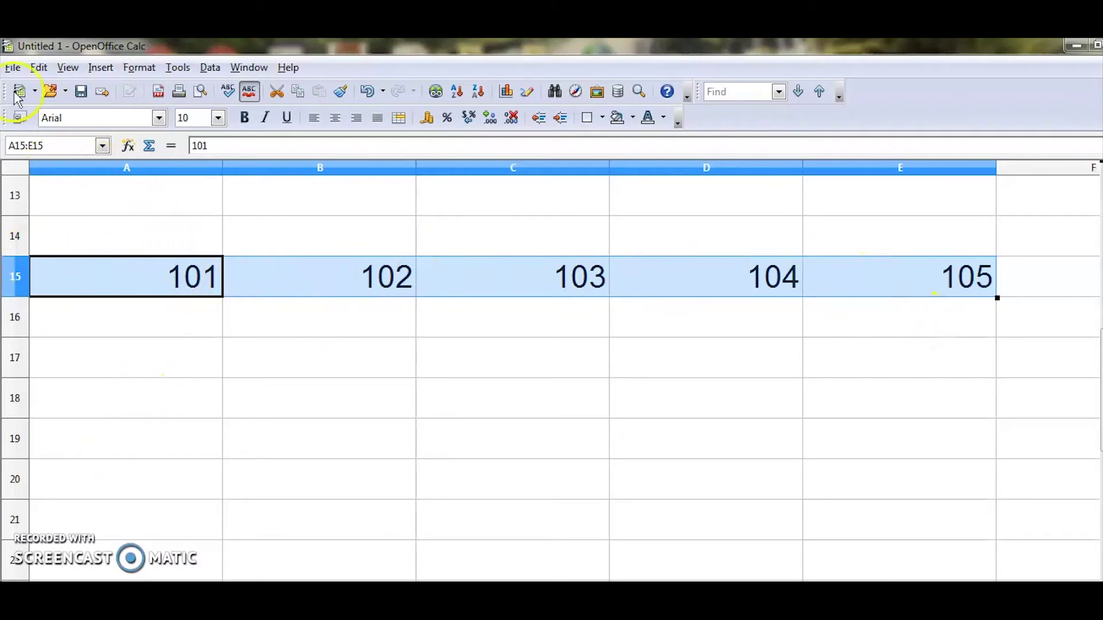
Step: Review the Edit > Fill options, then switch to the PDF textbook
click(38, 68)
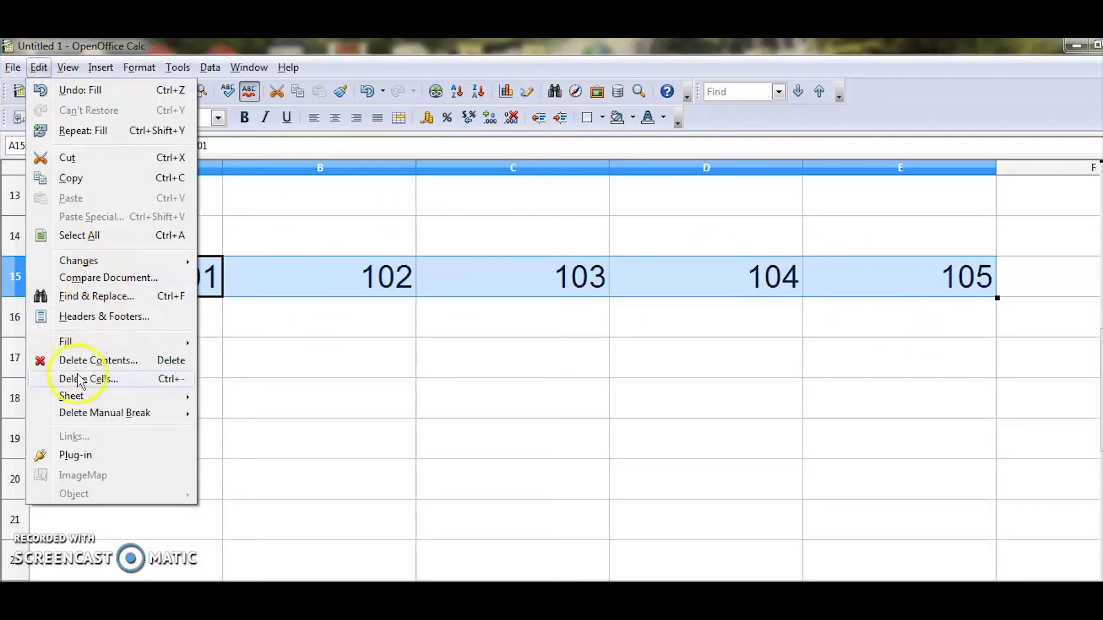
click(106, 343)
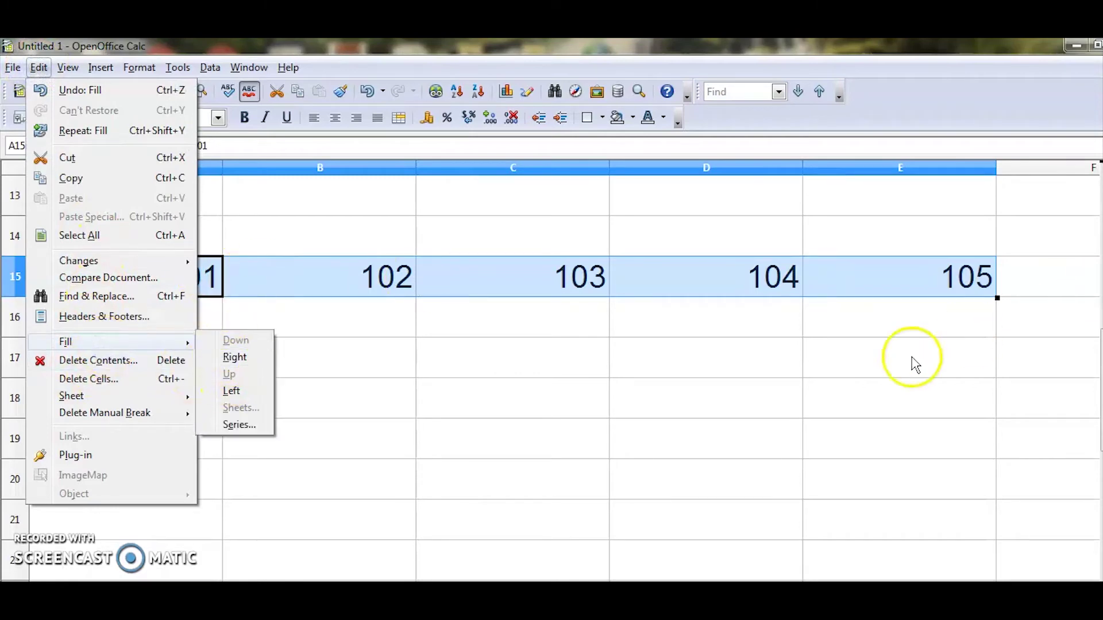
click(776, 407)
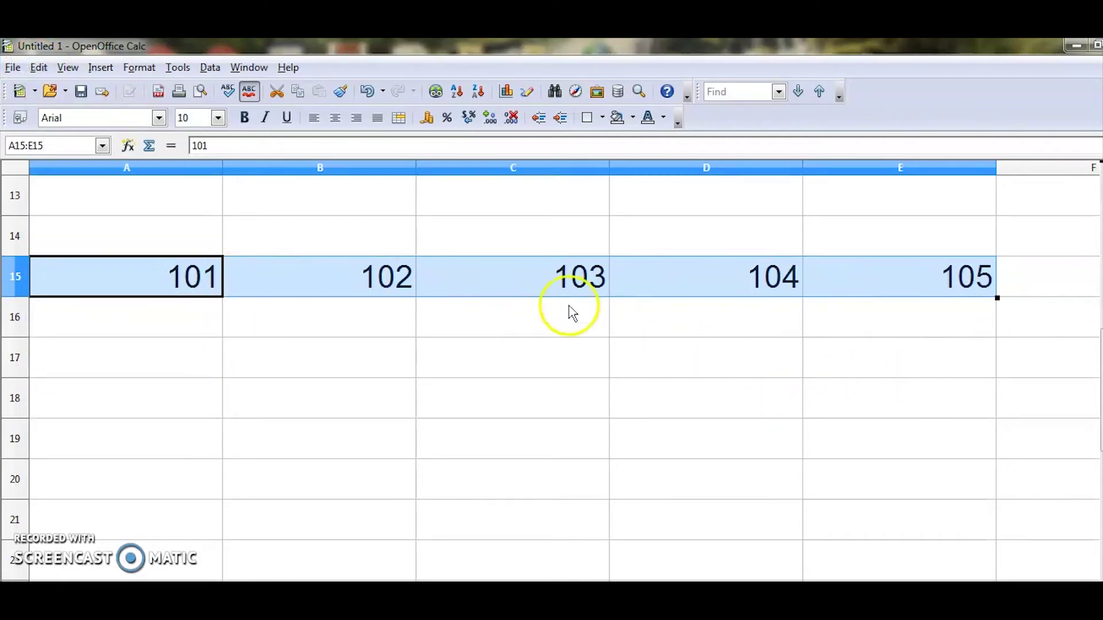
key(alt+Tab)
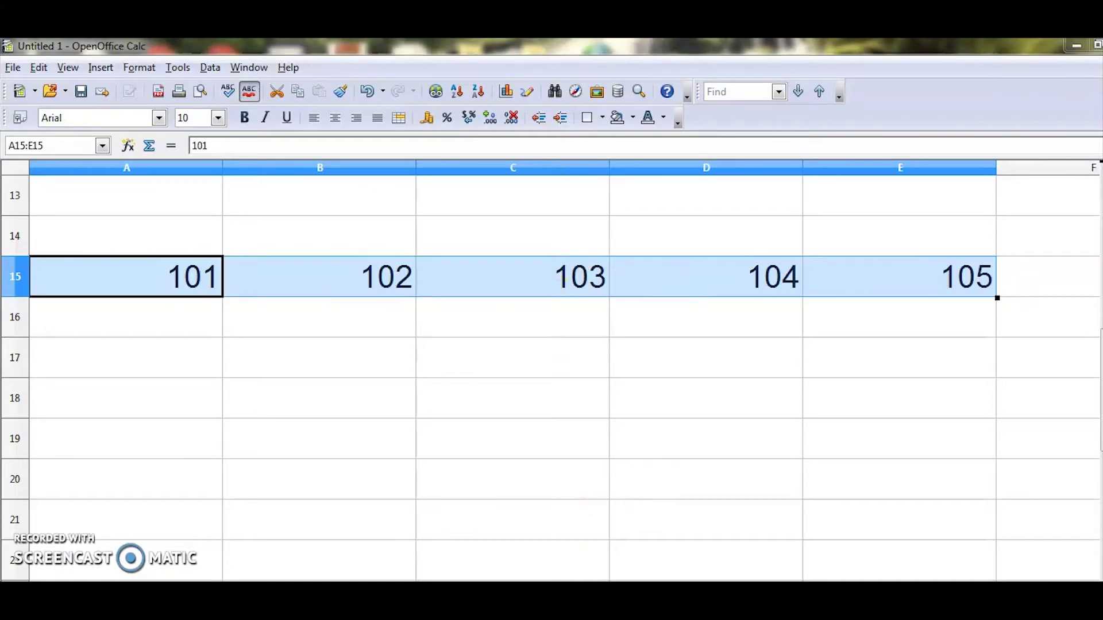
click(425, 470)
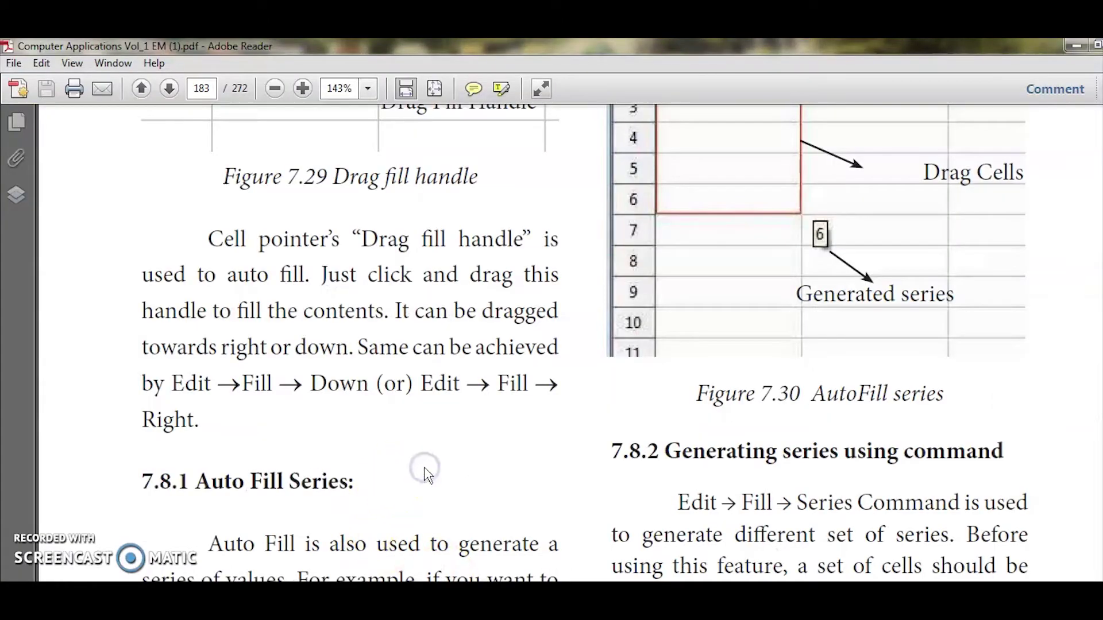
Step: Scroll the textbook from Figures 7.29/7.30 to sections 7.8.1 Auto Fill Series and 7.8.2
scroll(425, 476, up, 15)
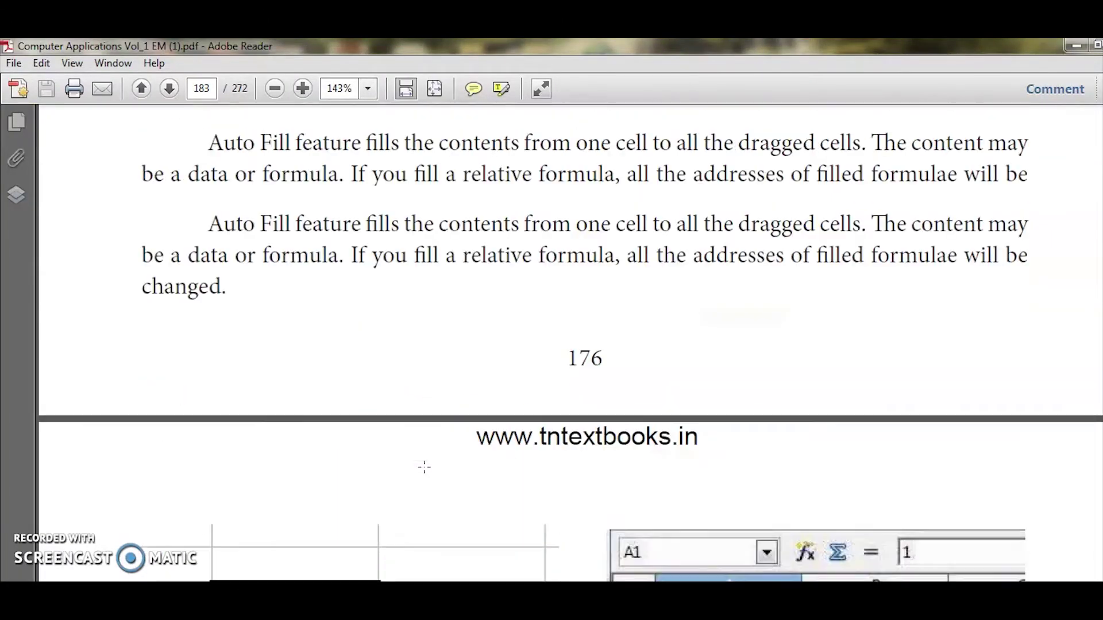
scroll(424, 466, down, 10)
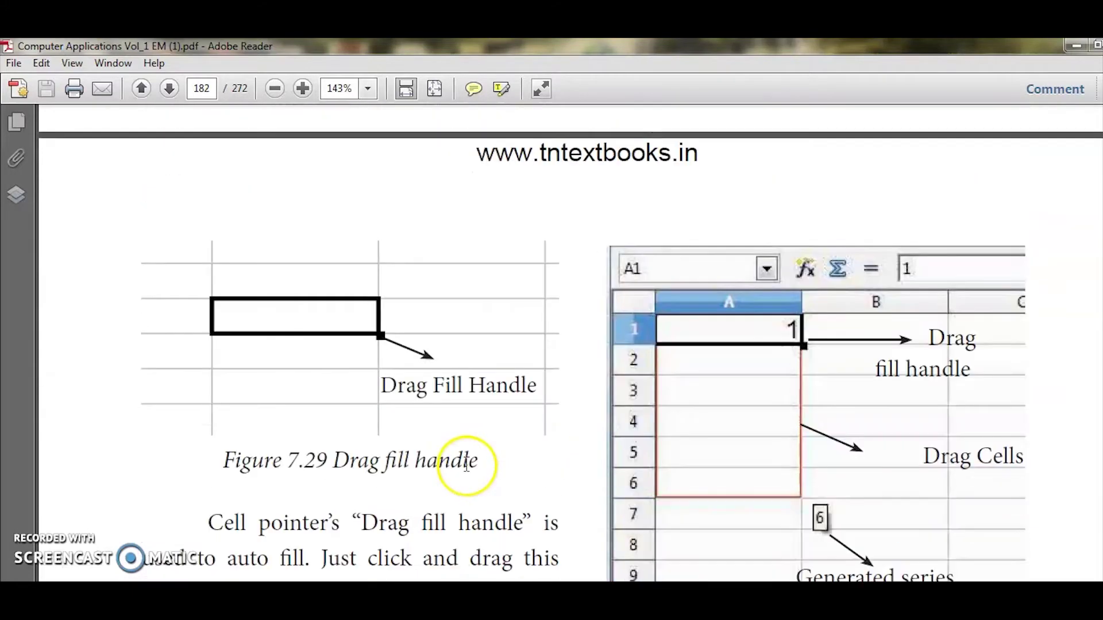
scroll(466, 466, down, 3)
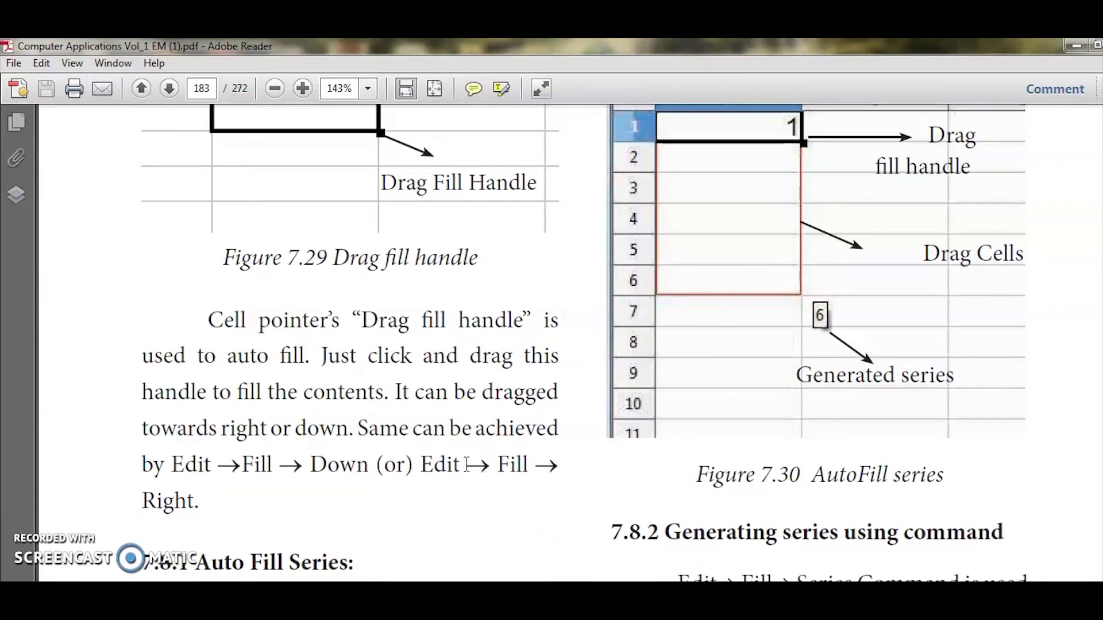
scroll(466, 465, down, 4)
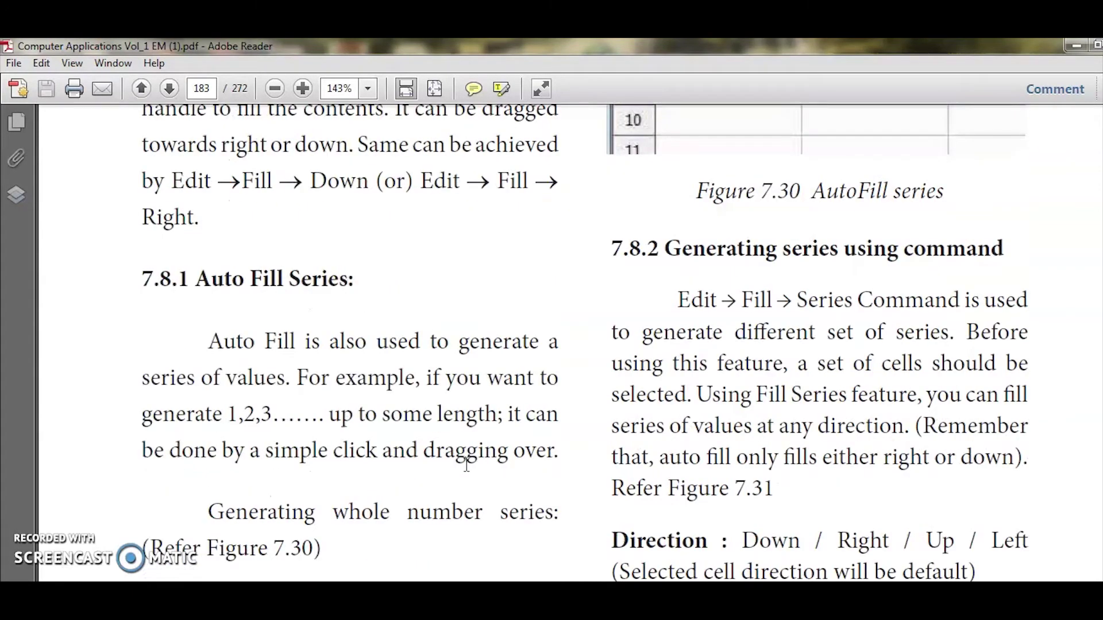
scroll(467, 465, down, 2)
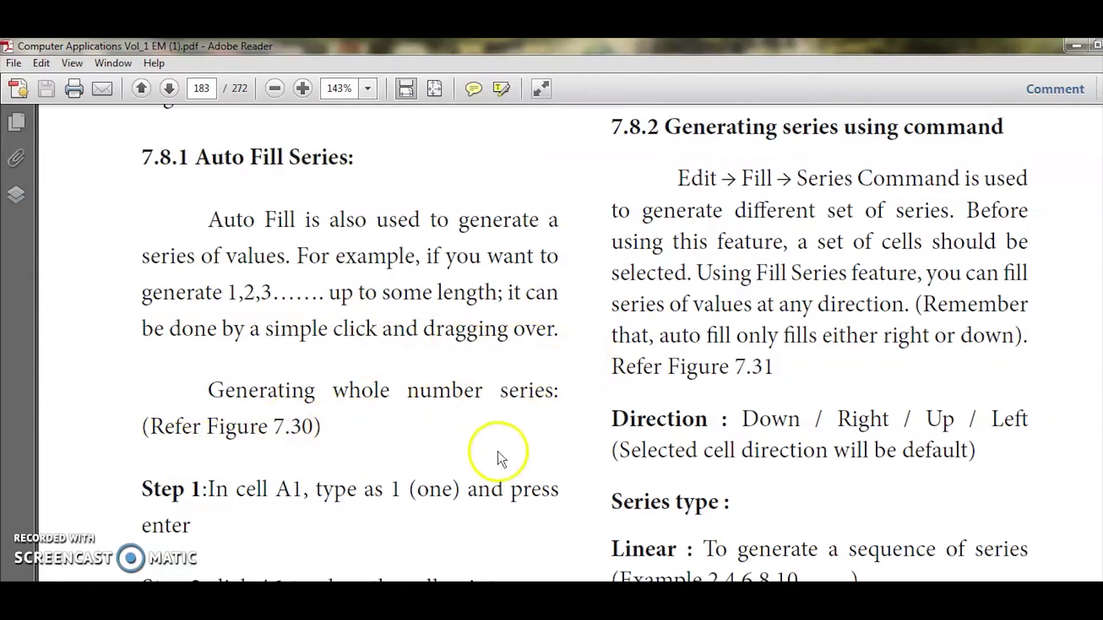
scroll(357, 366, down, 5)
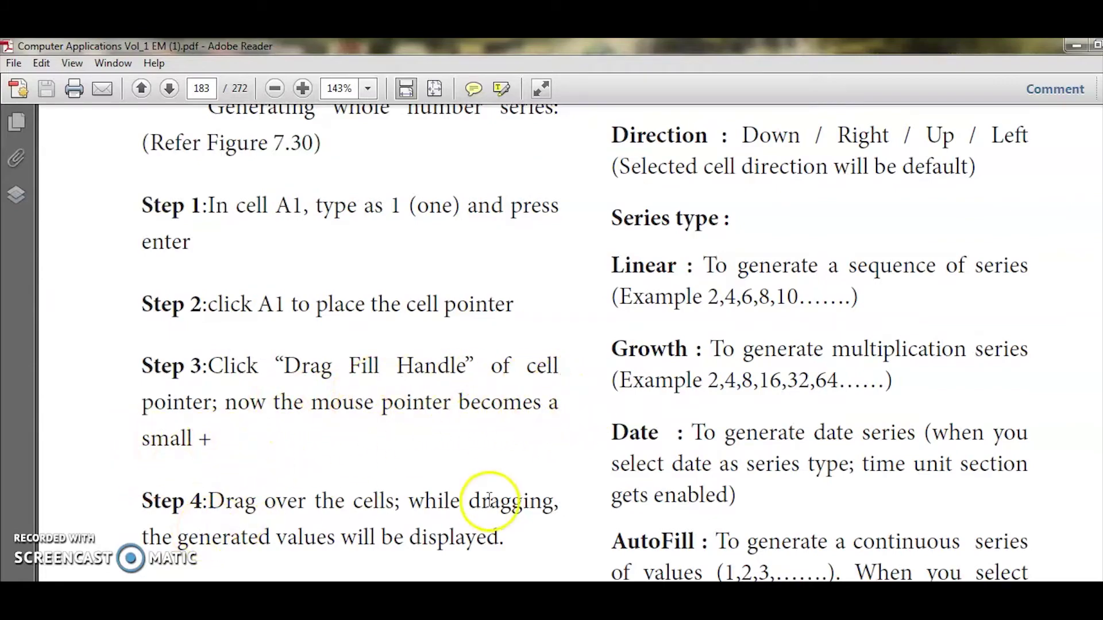
scroll(489, 500, down, 5)
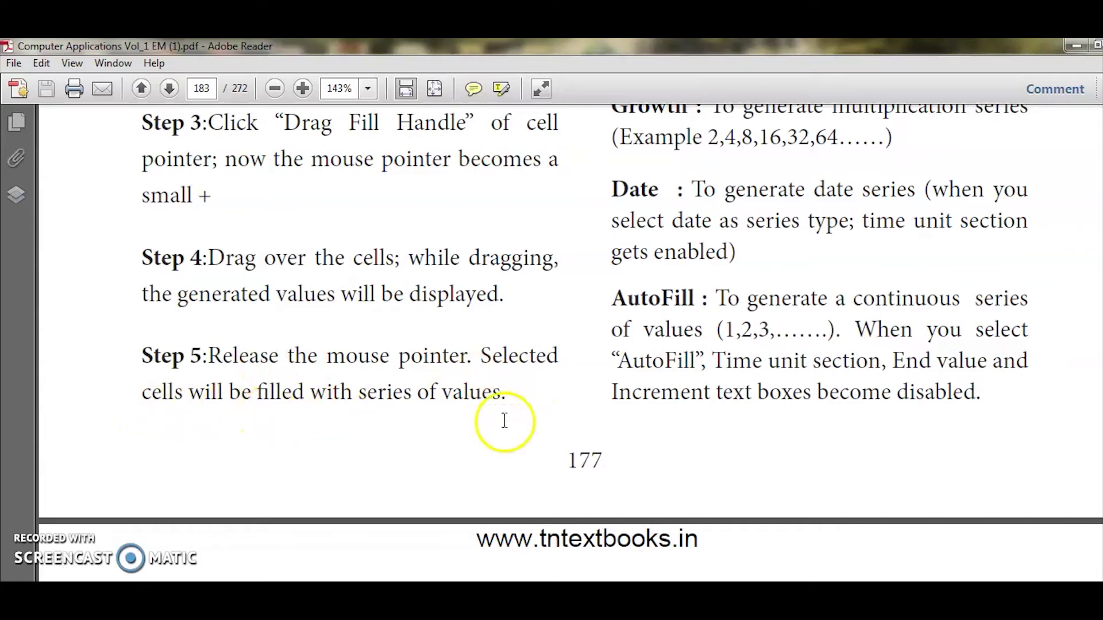
scroll(795, 435, up, 10)
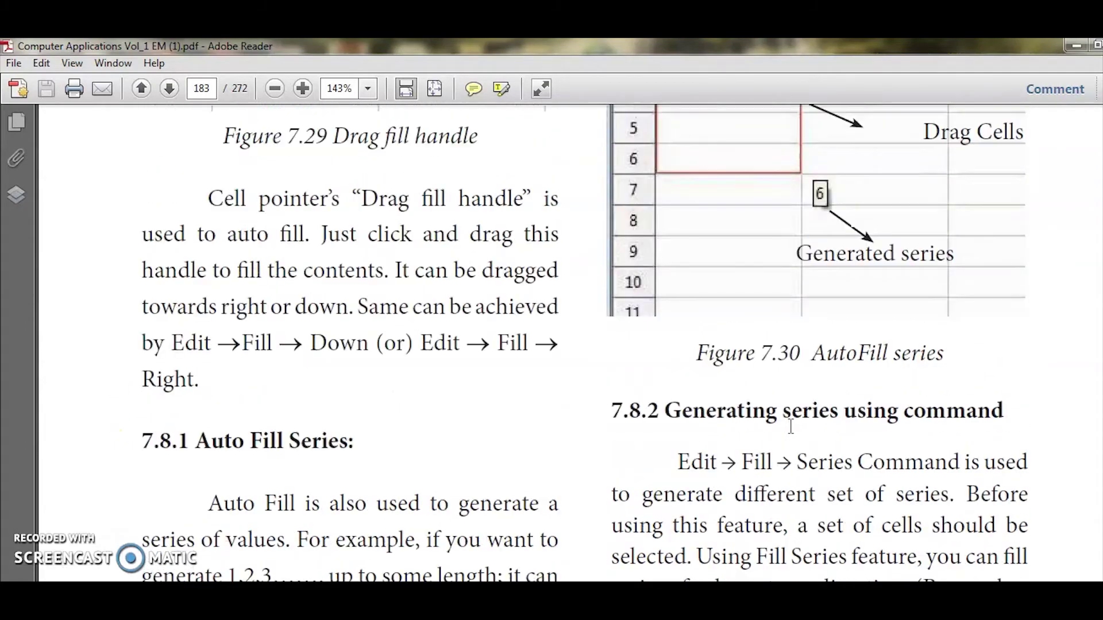
scroll(790, 428, up, 1)
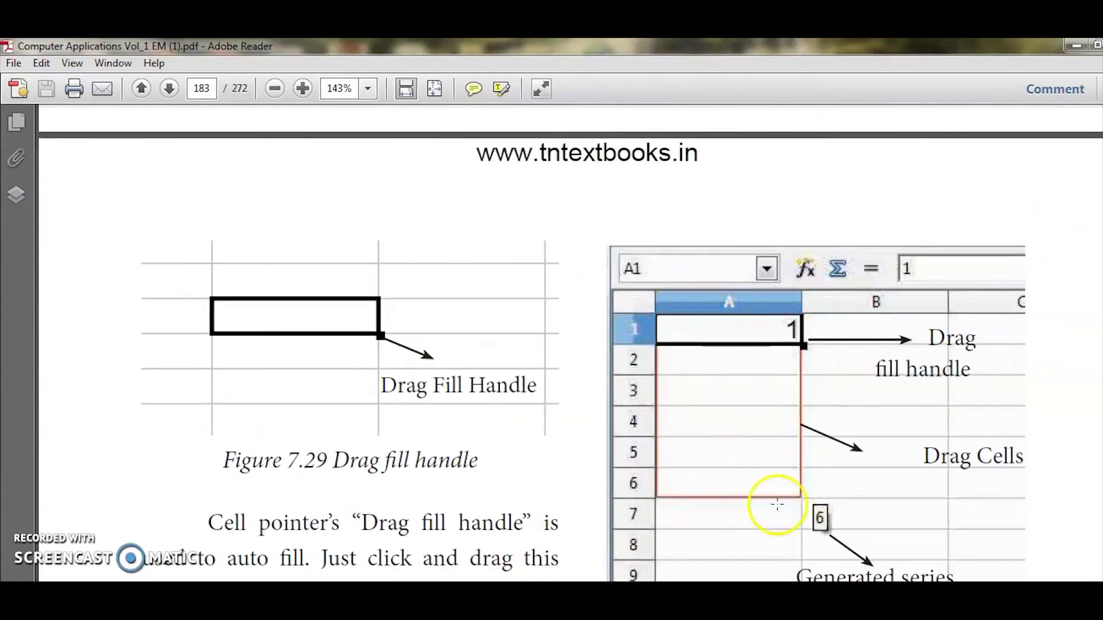
scroll(739, 547, down, 12)
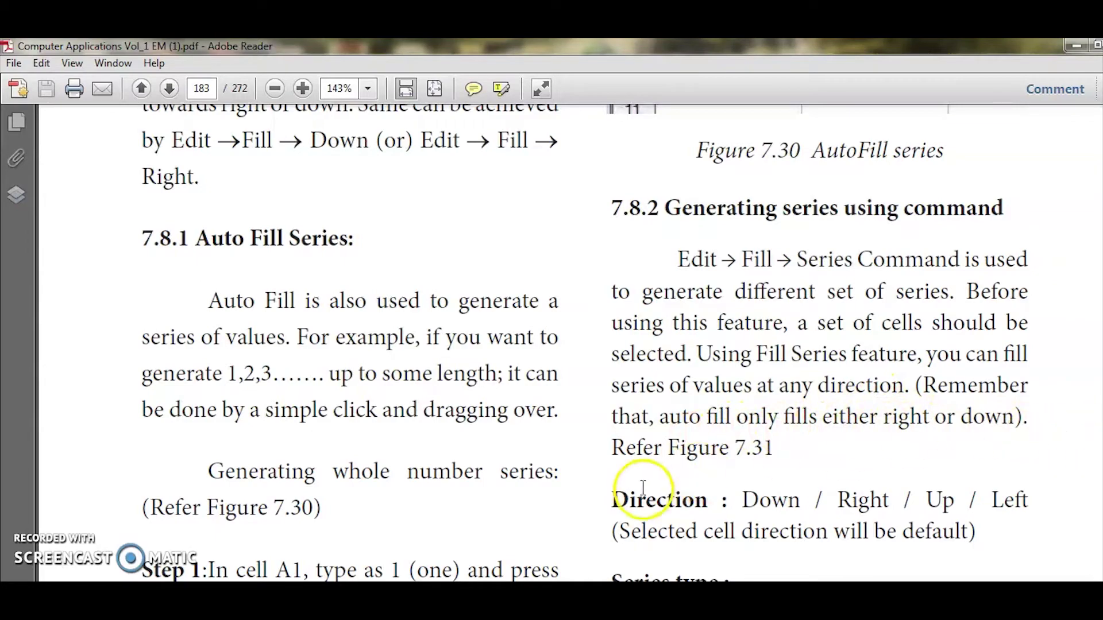
Step: Scroll the textbook from the Series type descriptions to the Time Unit options on page 184
scroll(761, 525, down, 5)
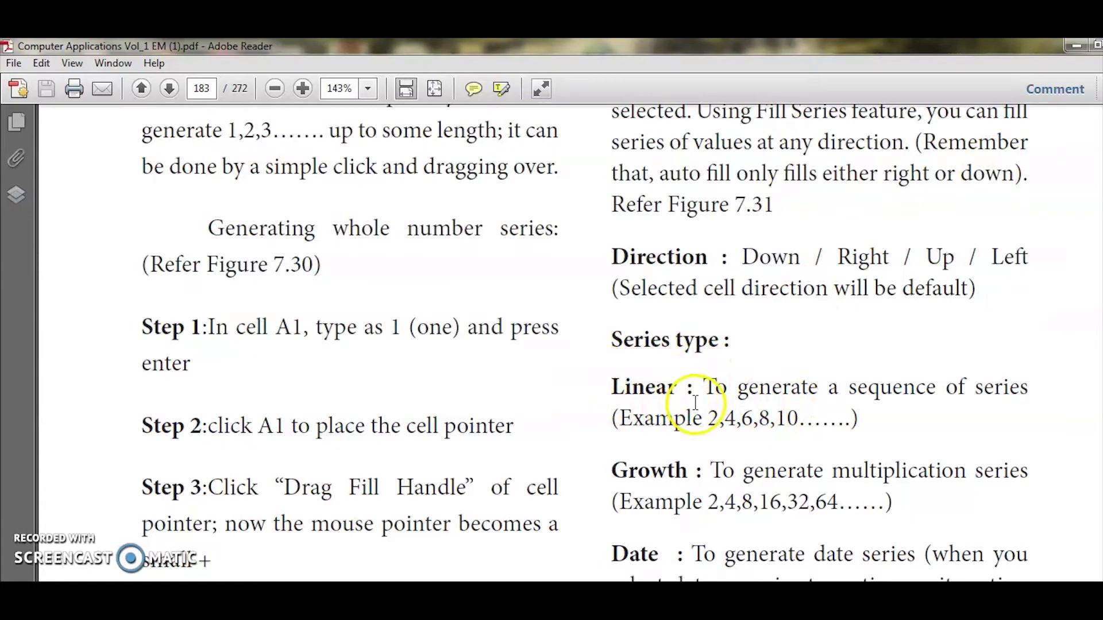
scroll(862, 431, down, 4)
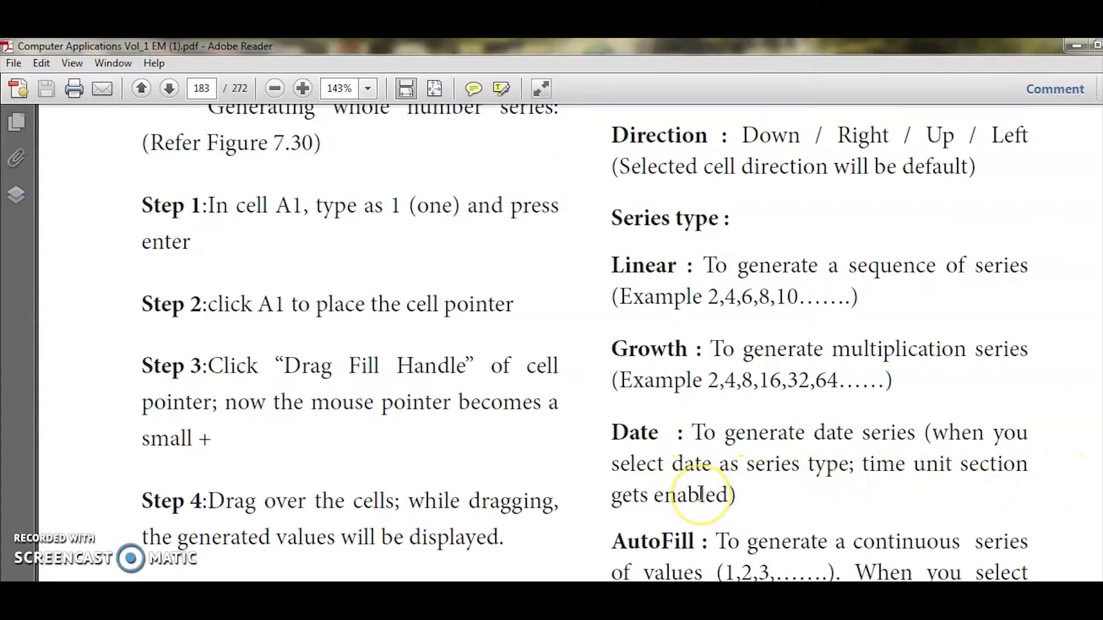
scroll(684, 517, down, 5)
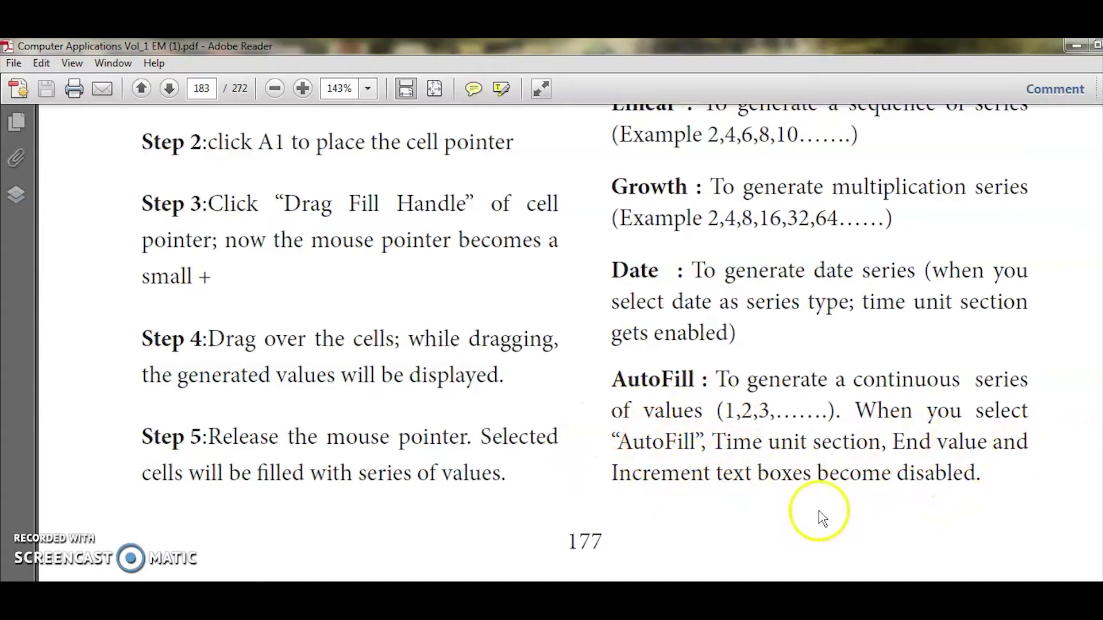
scroll(821, 512, down, 3)
scroll(823, 513, down, 10)
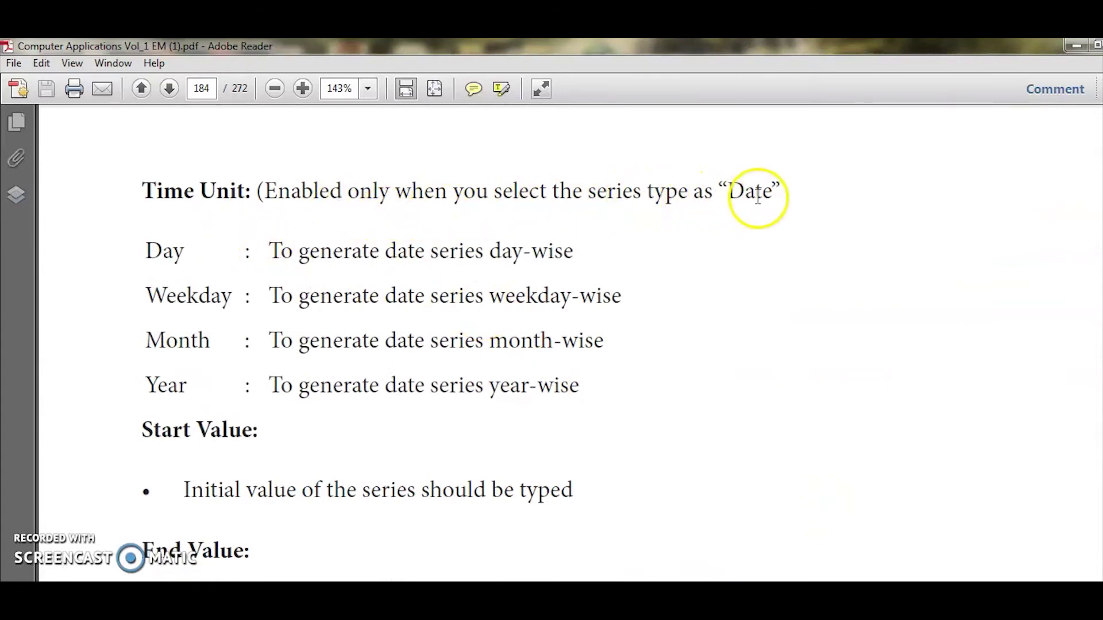
Step: Scroll up to page 183, then down to the End Value notes and Fill Series figure
scroll(804, 195, up, 12)
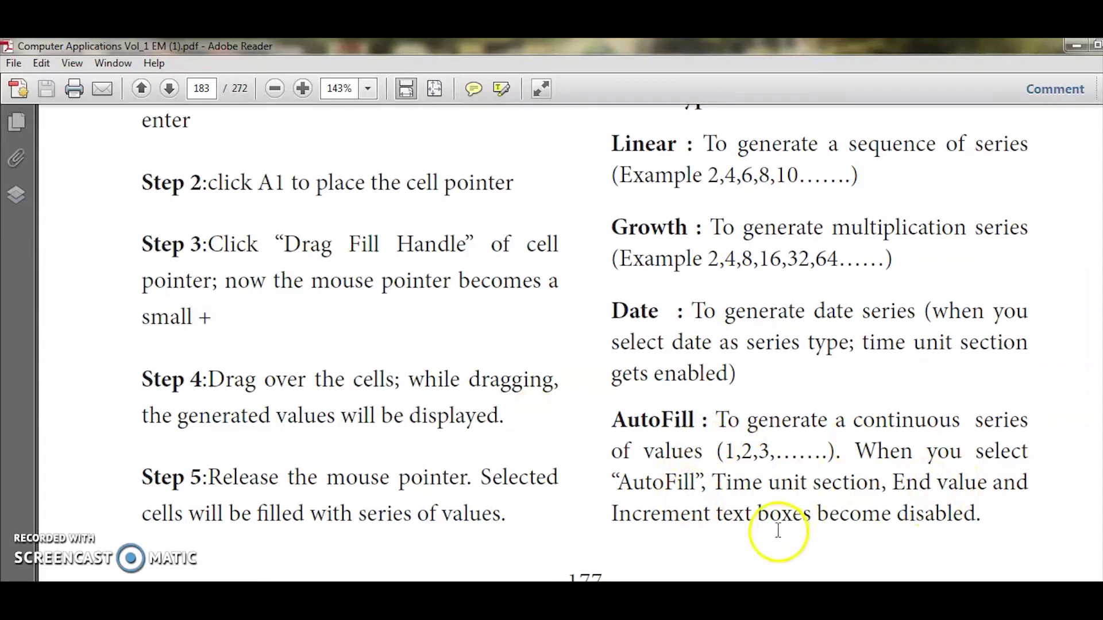
scroll(778, 530, down, 10)
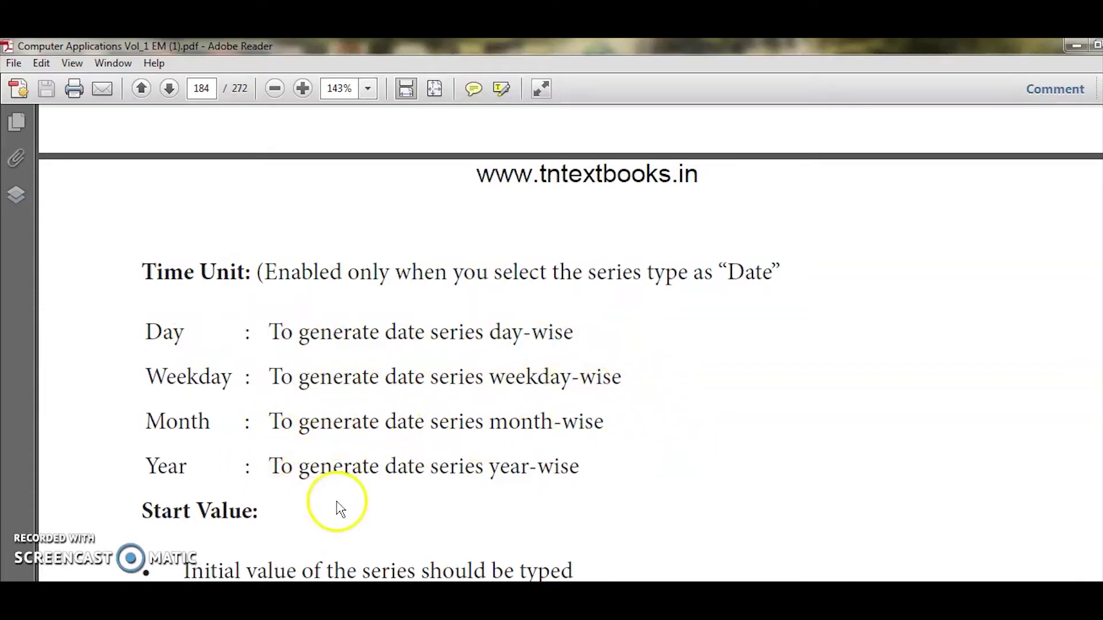
scroll(538, 482, down, 4)
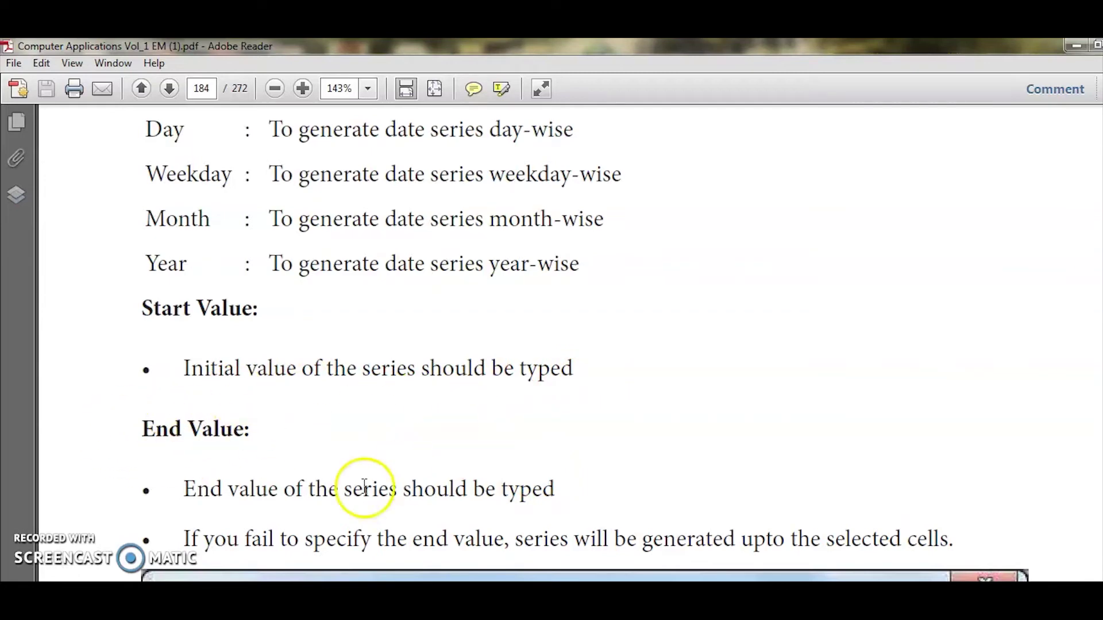
scroll(632, 478, down, 4)
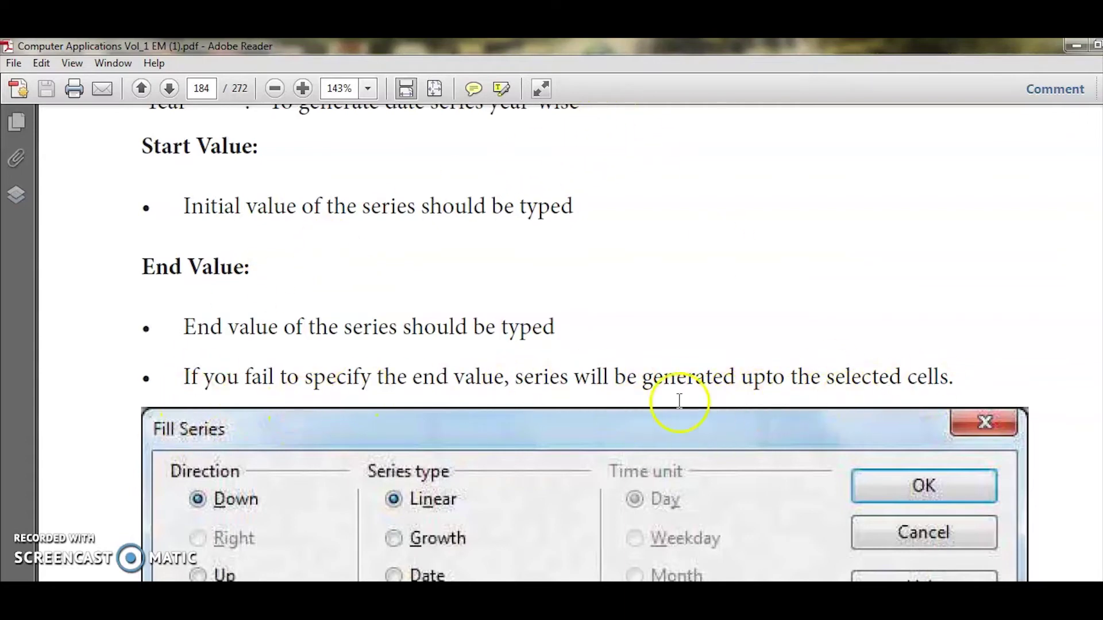
Step: Scroll past the Fill Series figure to the Increment notes on negative, decreasing series
scroll(807, 385, down, 3)
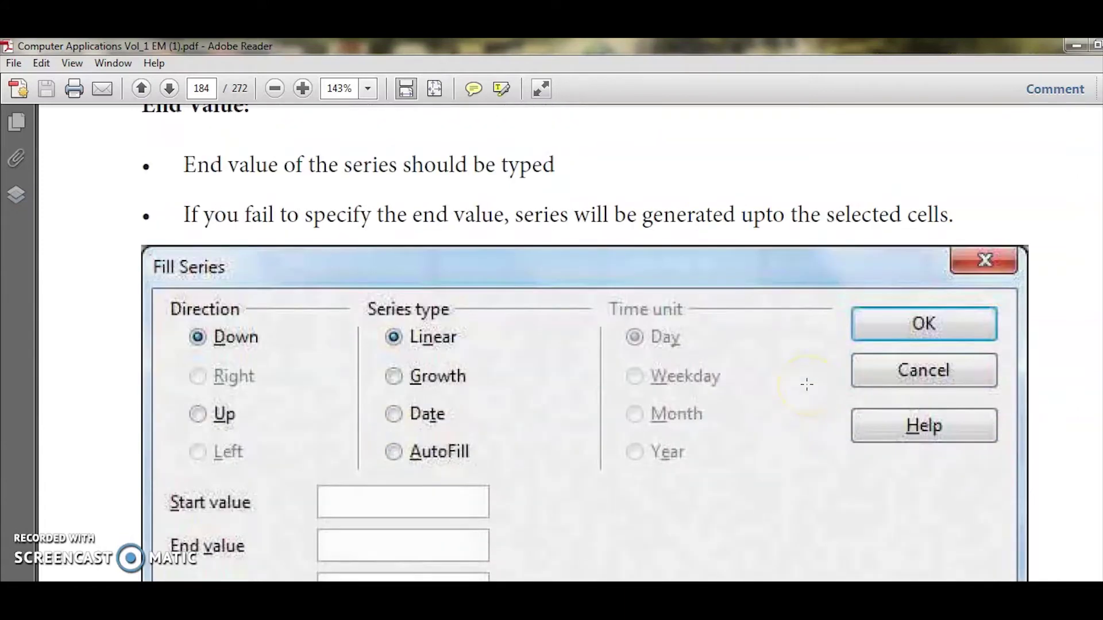
scroll(810, 382, down, 2)
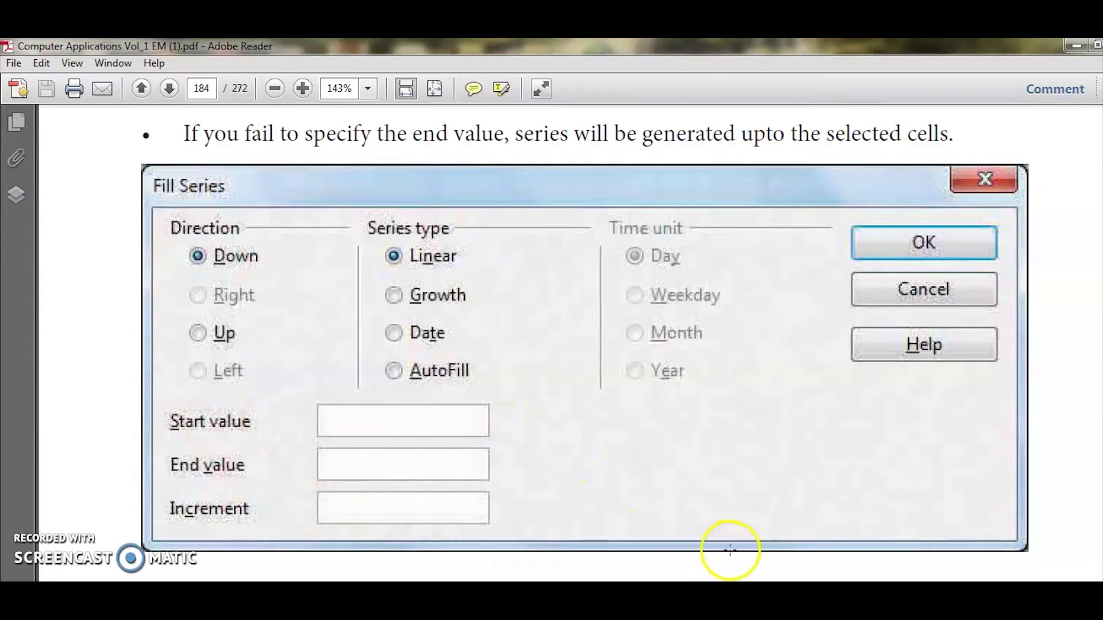
scroll(713, 558, down, 5)
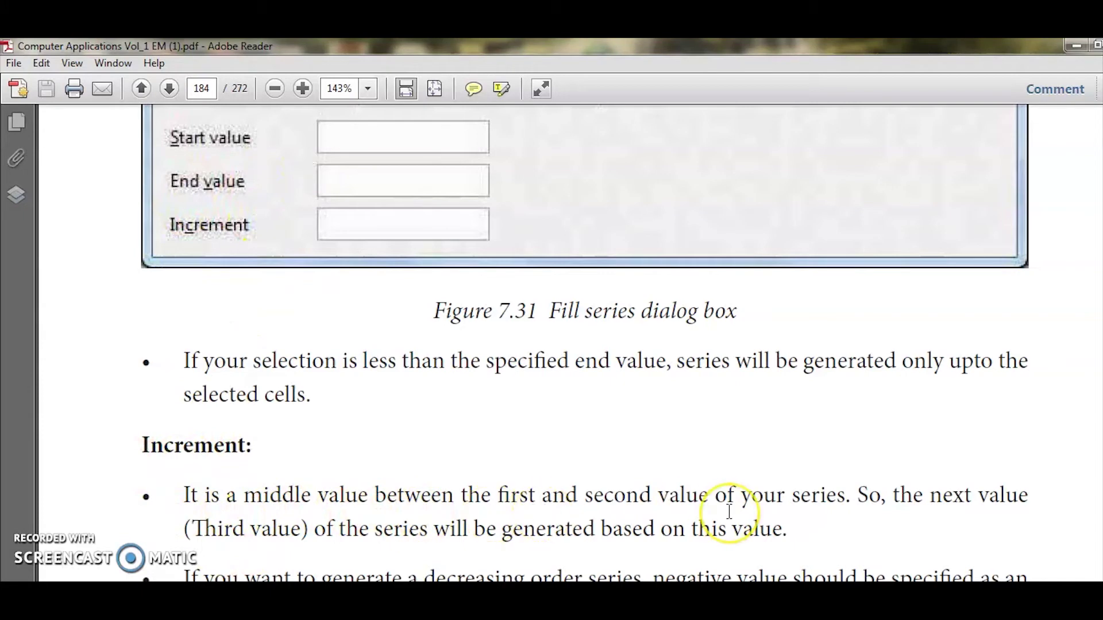
scroll(730, 511, down, 3)
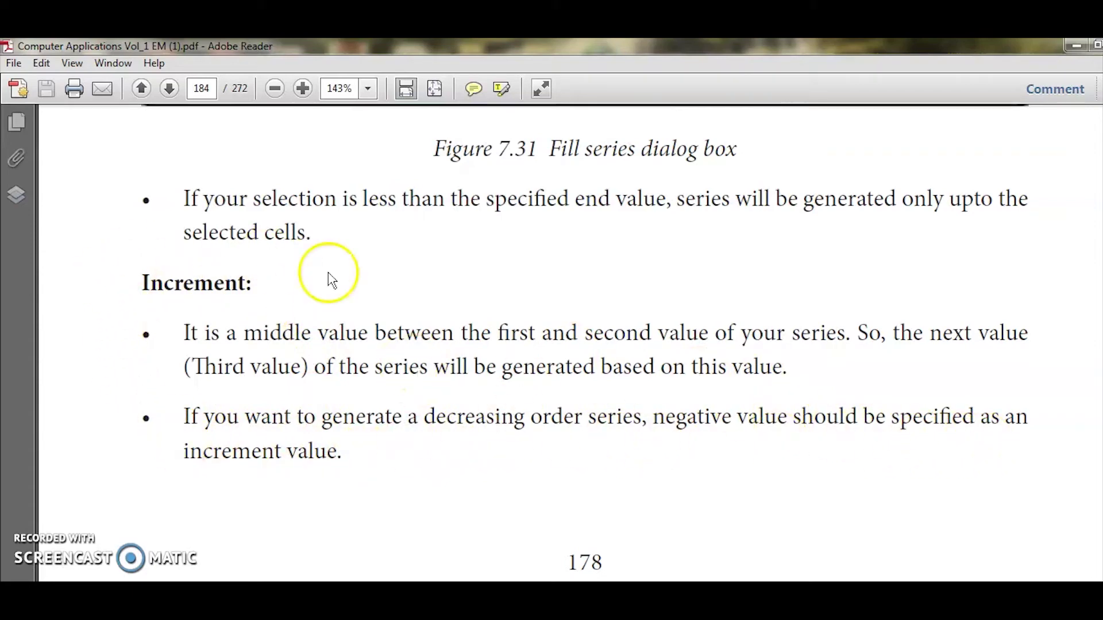
Step: Read the Self Practice exercises on page 185, then switch back to the Calc sheet
scroll(451, 468, down, 3)
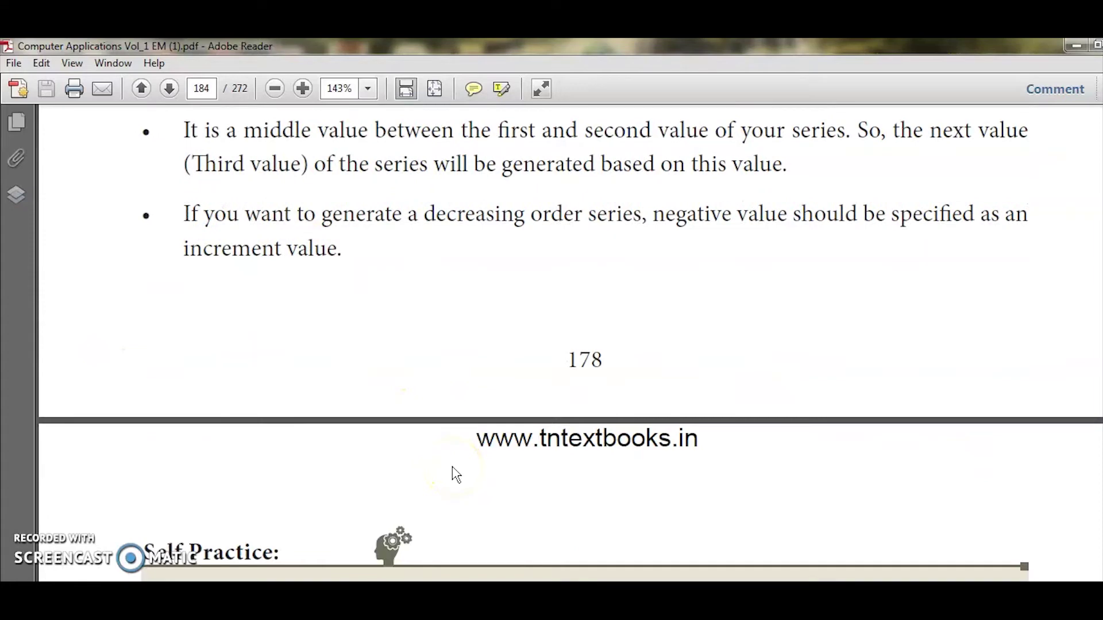
scroll(457, 476, down, 5)
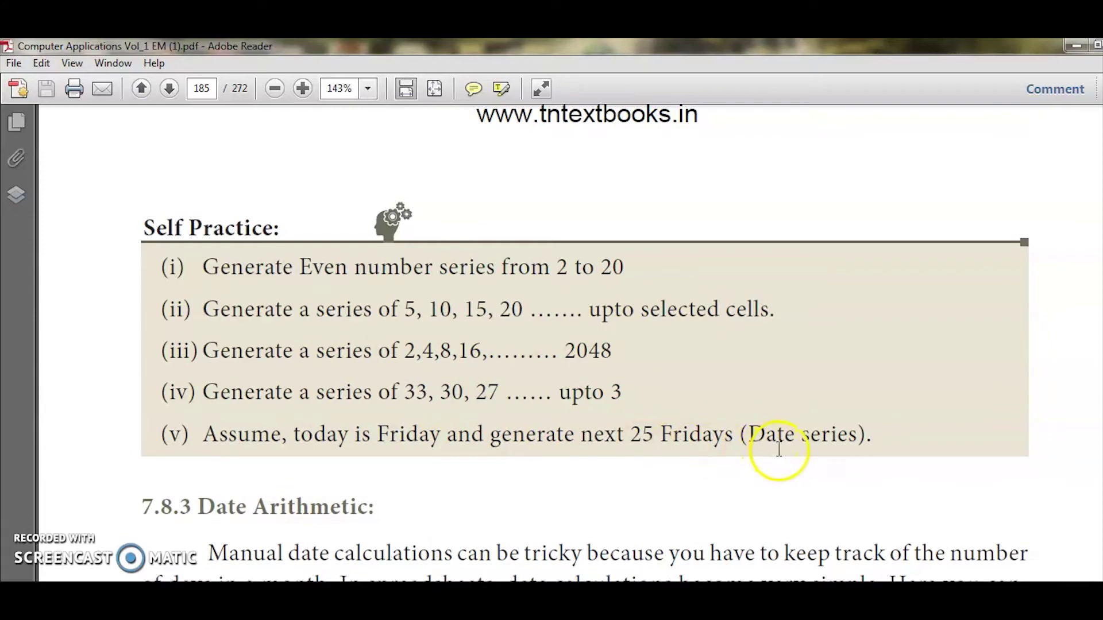
scroll(590, 464, up, 3)
scroll(590, 464, up, 15)
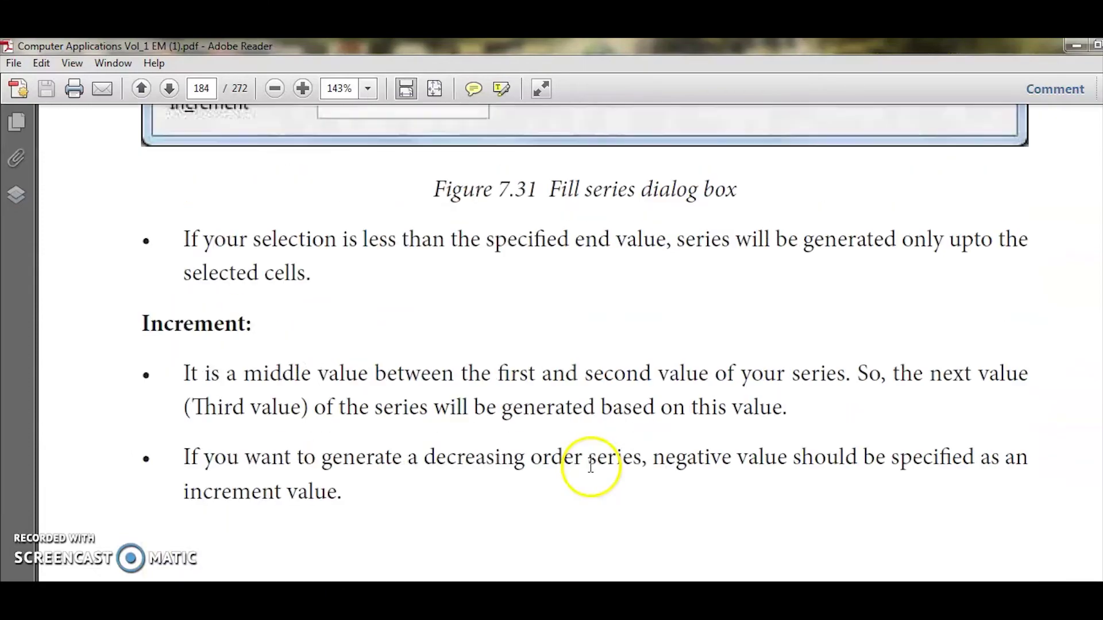
scroll(581, 459, down, 2)
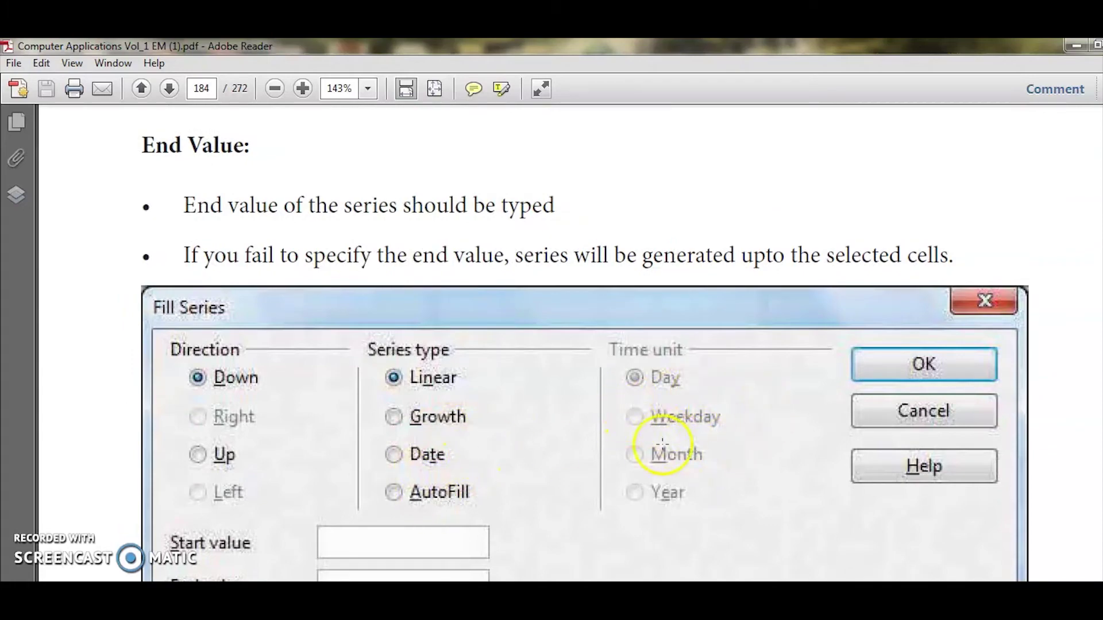
scroll(652, 438, down, 15)
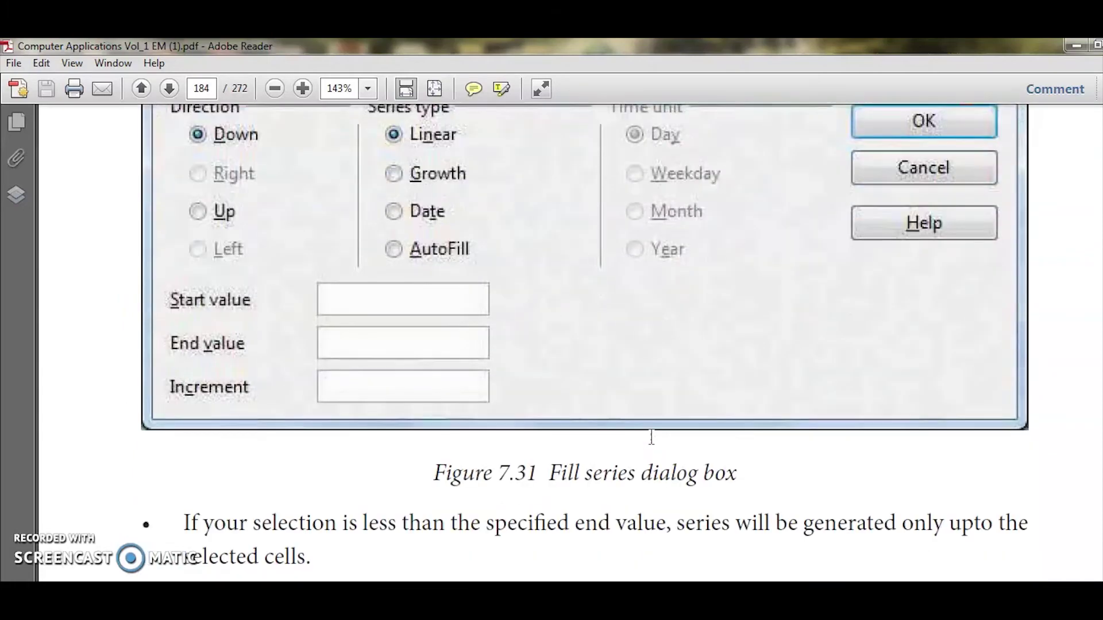
scroll(652, 438, down, 15)
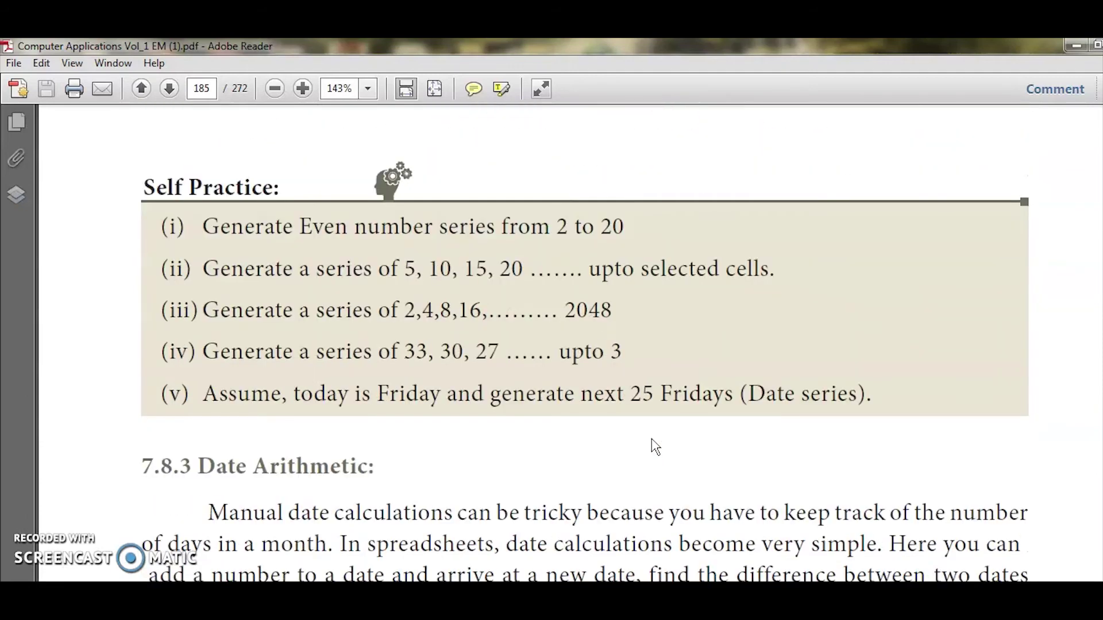
scroll(656, 446, up, 5)
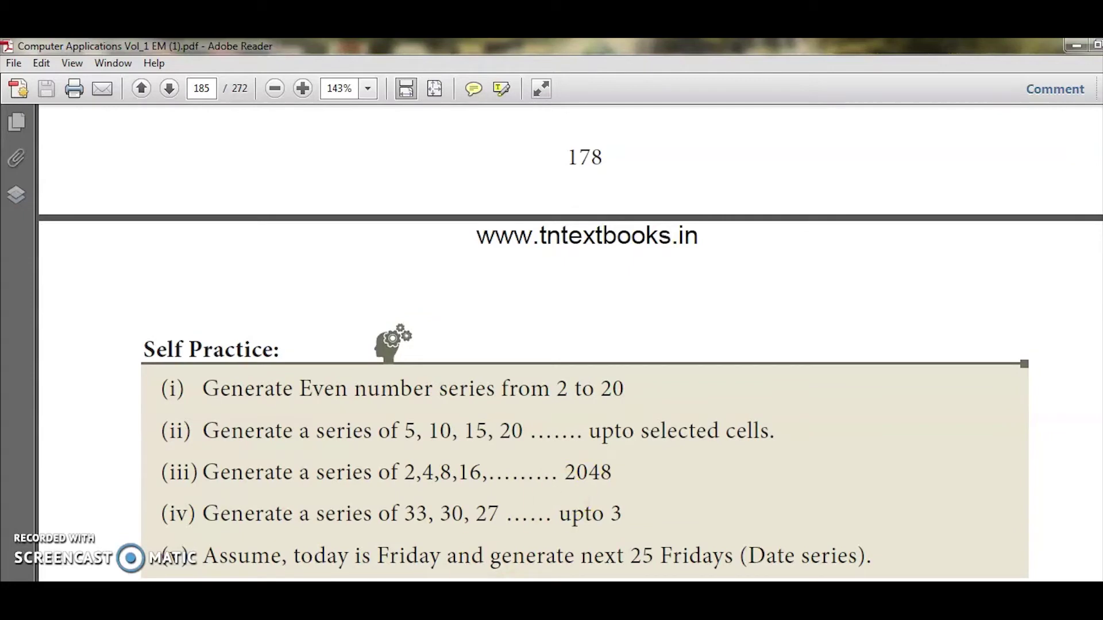
key(alt+Tab)
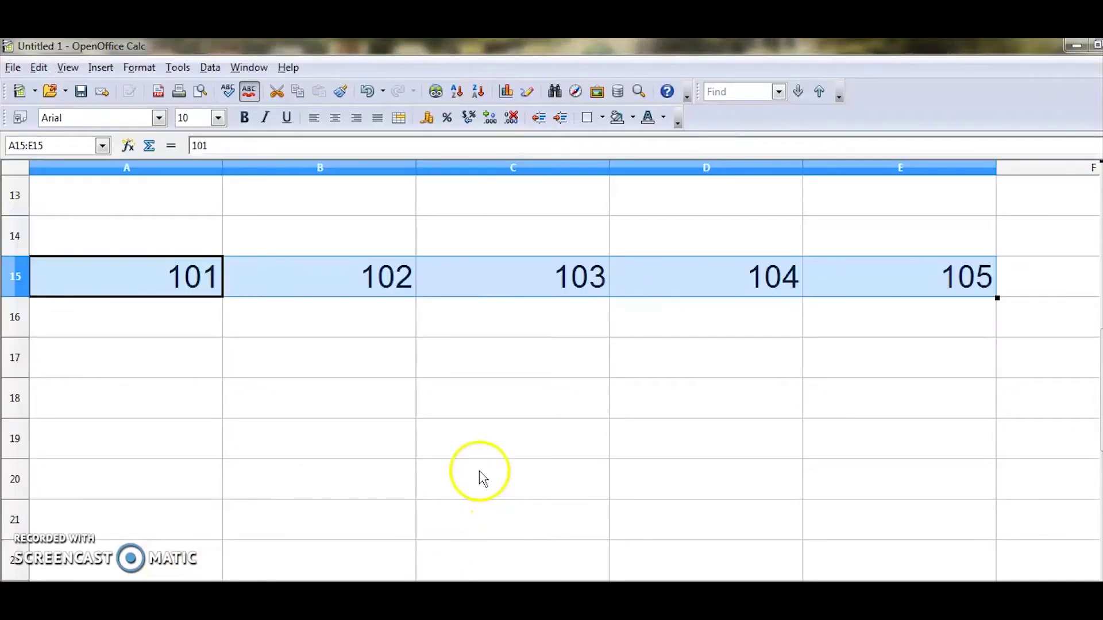
Step: Create a new blank spreadsheet, Untitled 2, from the File > New menu
click(12, 67)
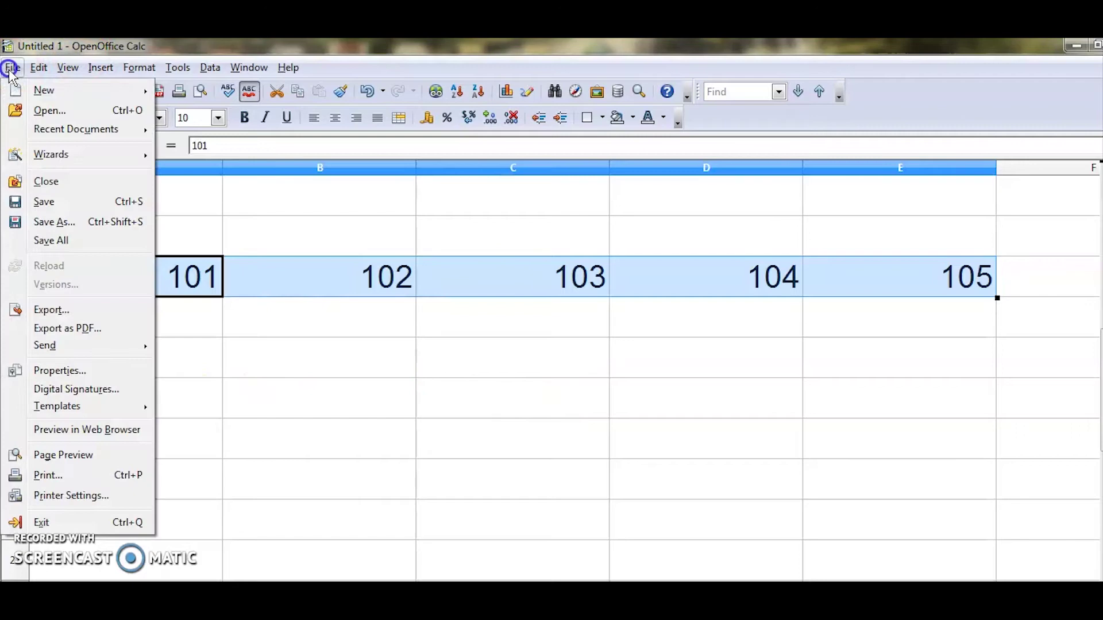
mouse_move(35, 90)
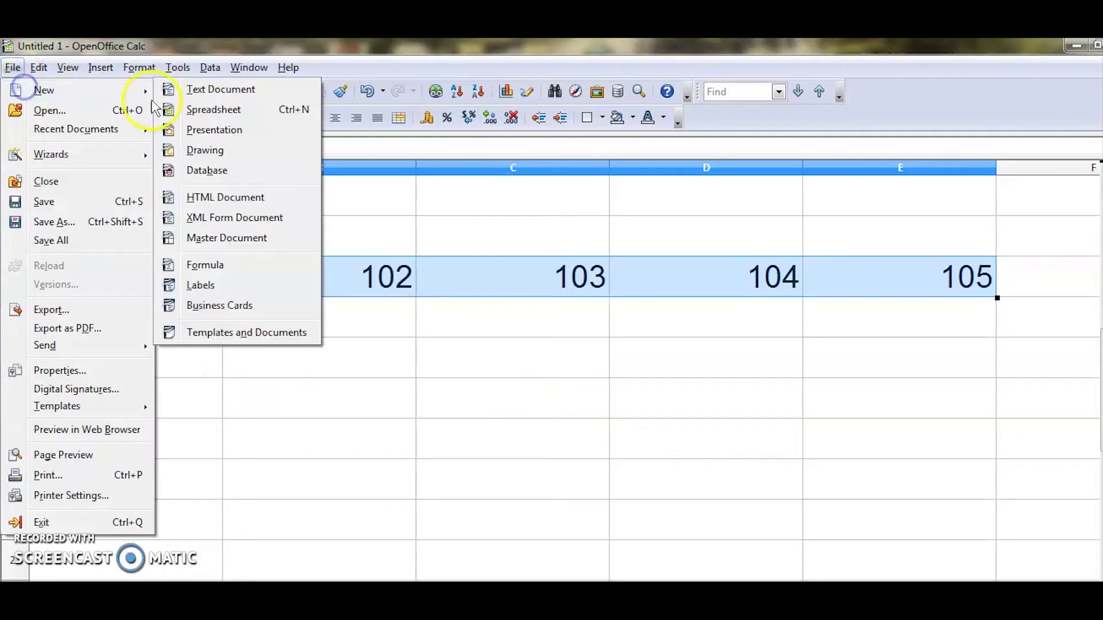
click(218, 109)
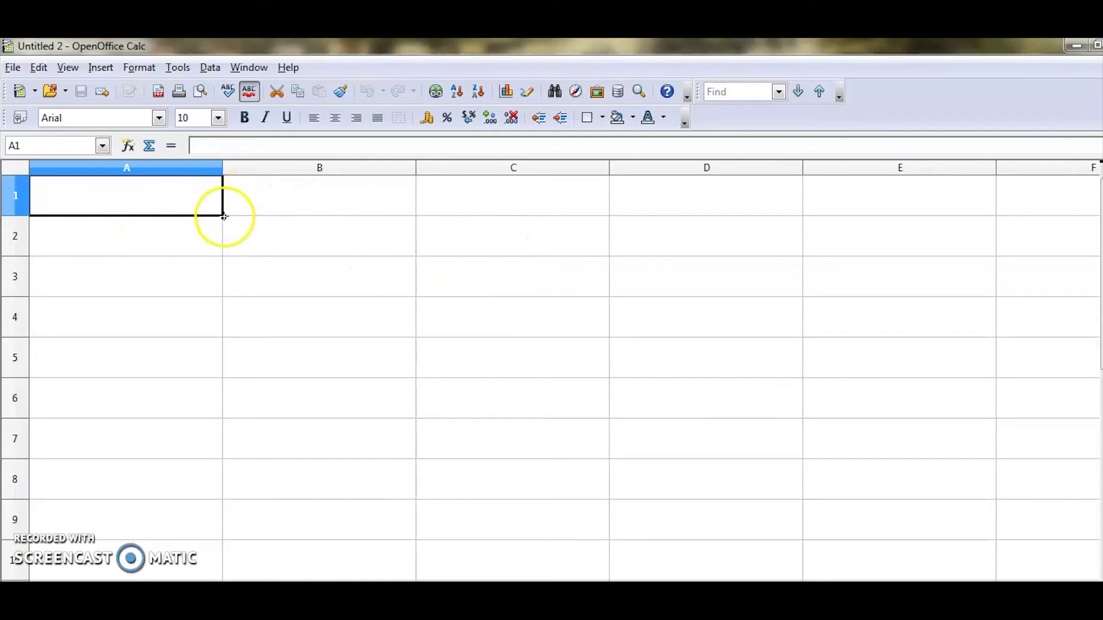
Step: Fill A1:A8 with a linear series: start 2, end 16, increment 2
drag(224, 232, 212, 496)
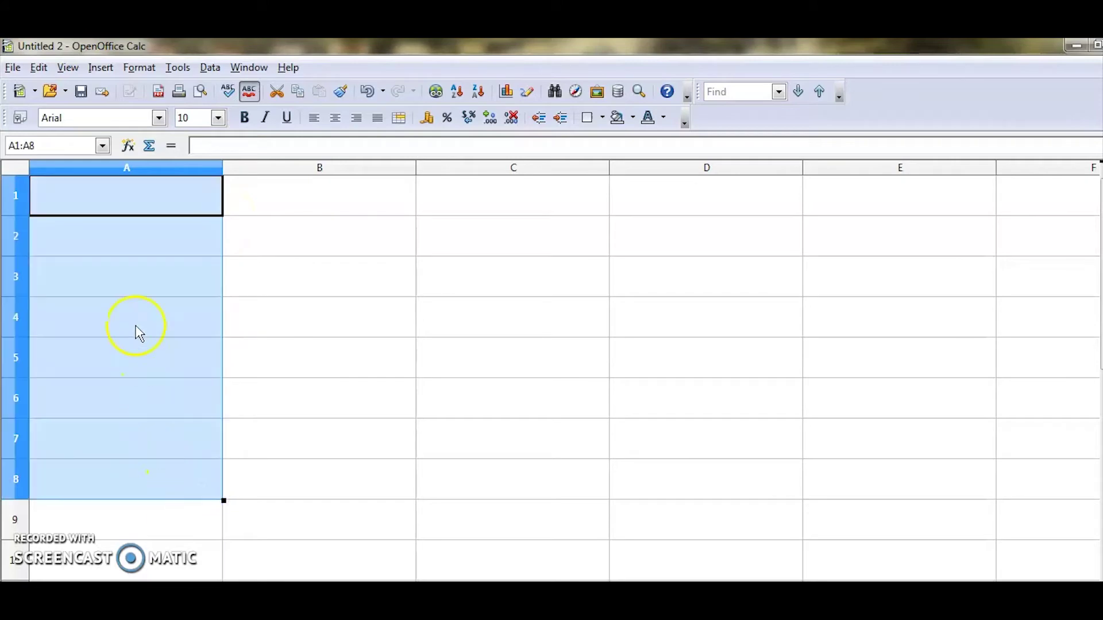
click(39, 69)
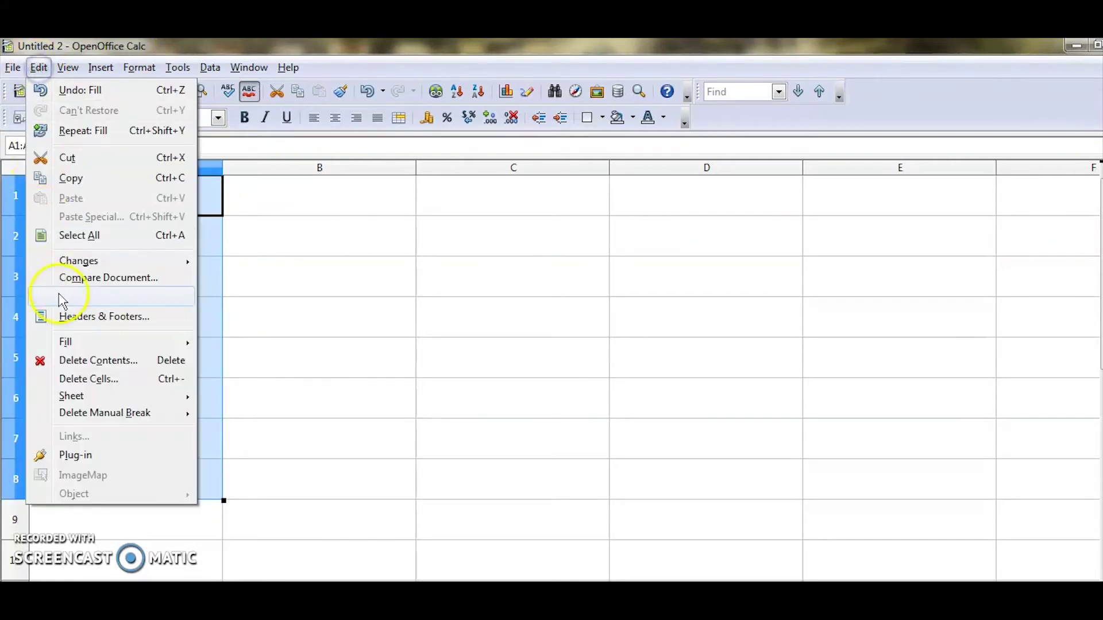
click(89, 343)
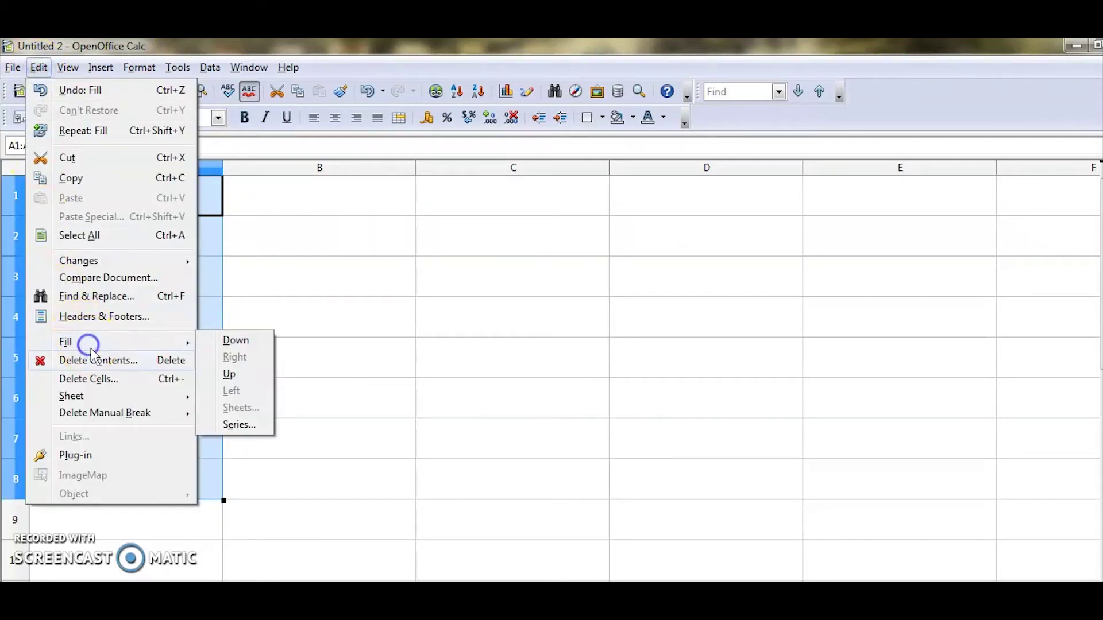
click(239, 426)
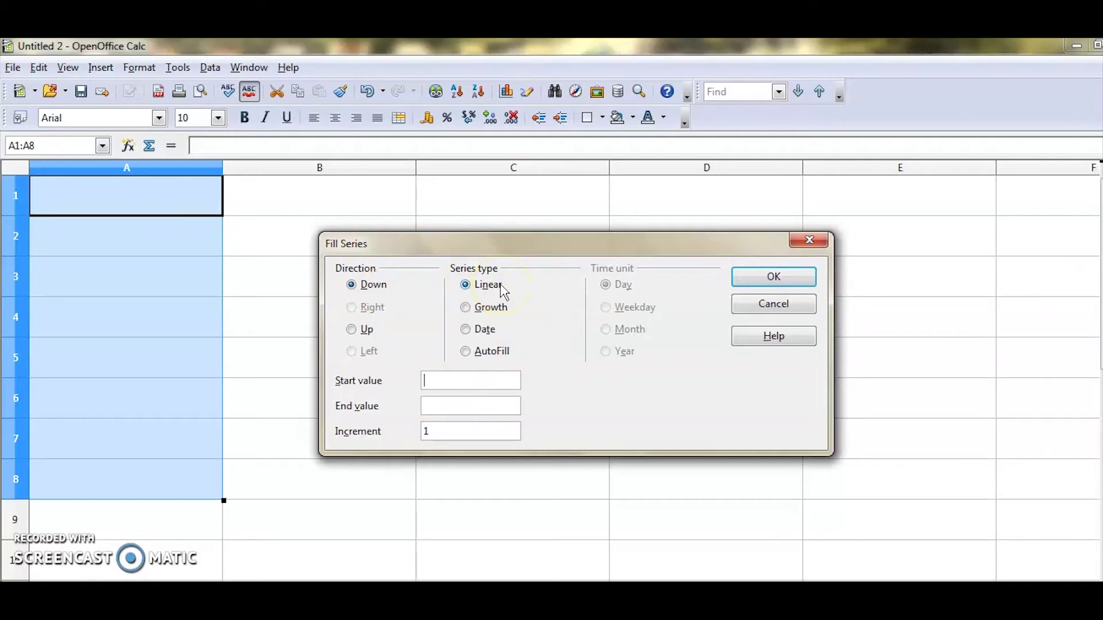
click(460, 384)
click(460, 408)
drag(185, 168, 194, 268)
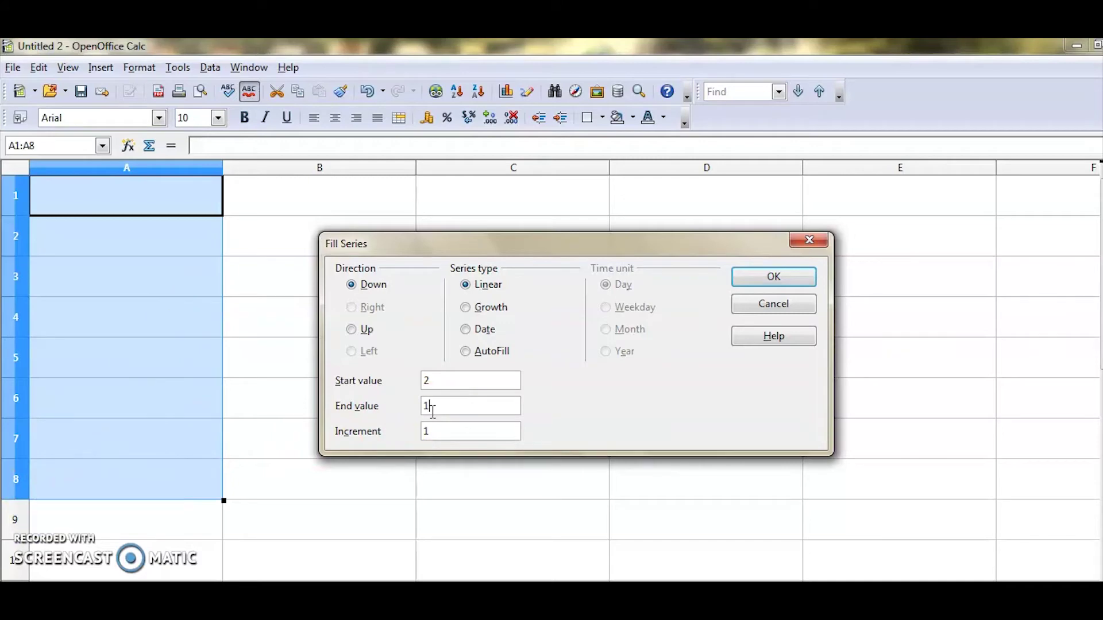
click(439, 435)
click(383, 378)
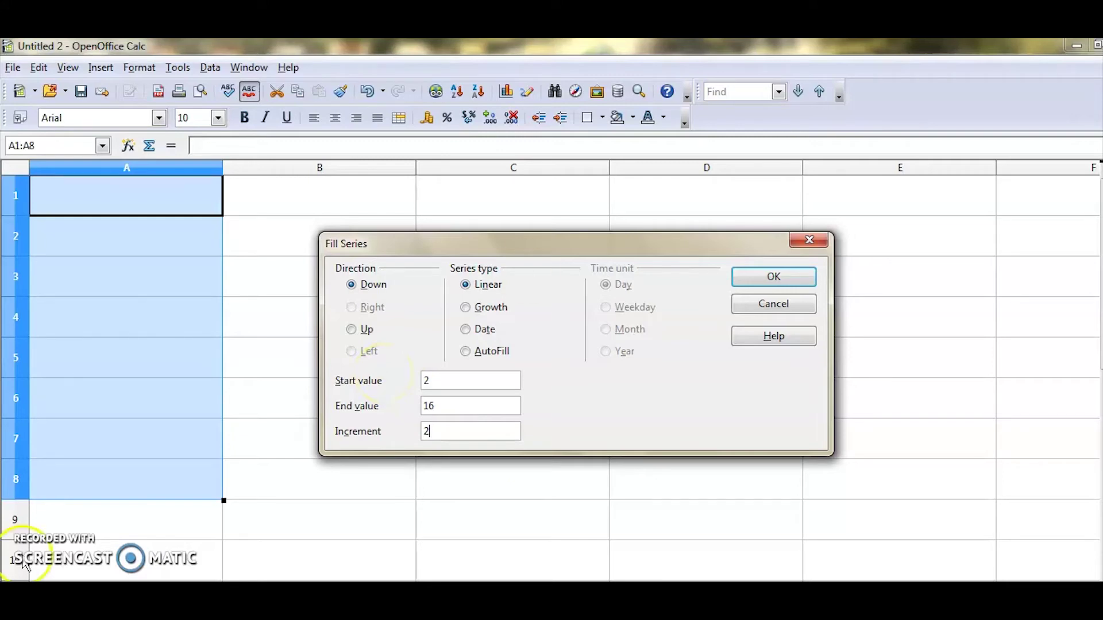
click(799, 282)
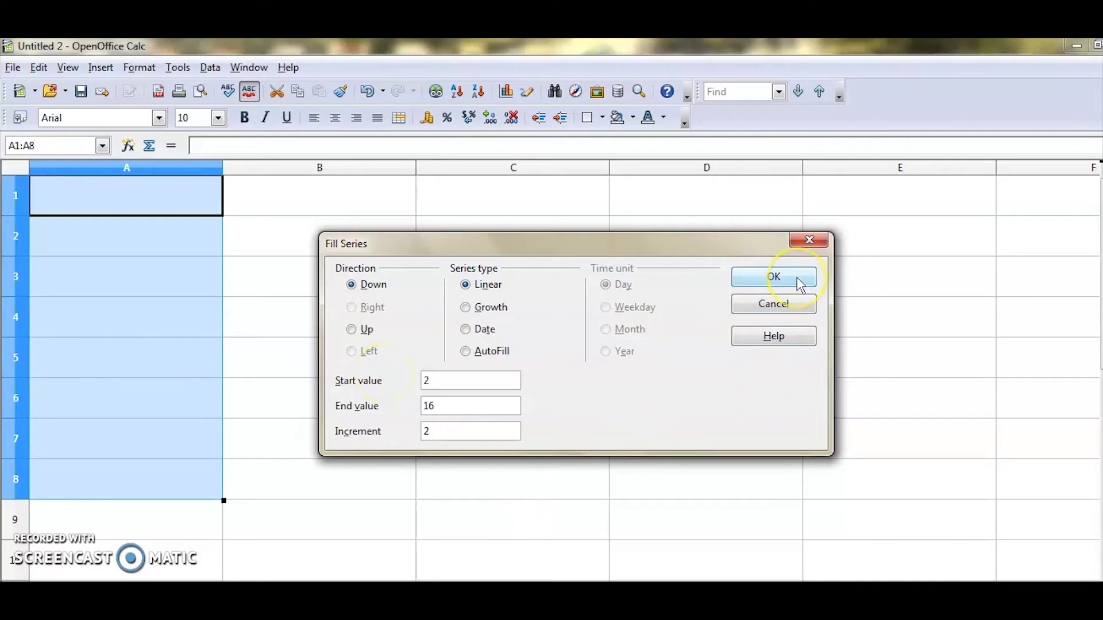
click(800, 281)
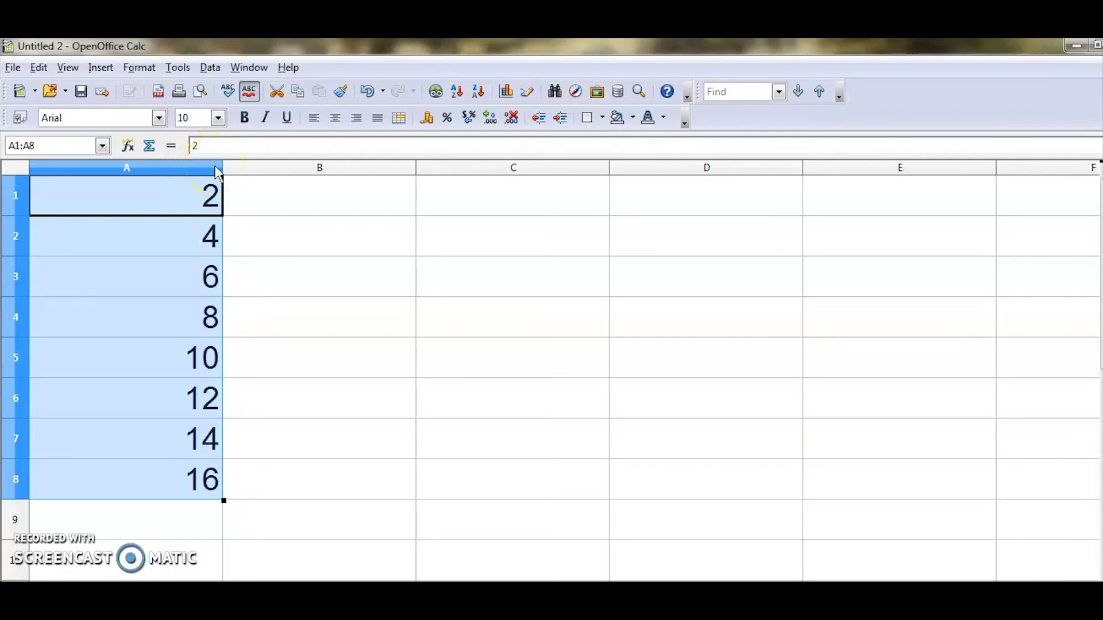
Step: Fill B1:B8 with a descending linear series: start 16, end 2, increment -2
drag(372, 199, 352, 467)
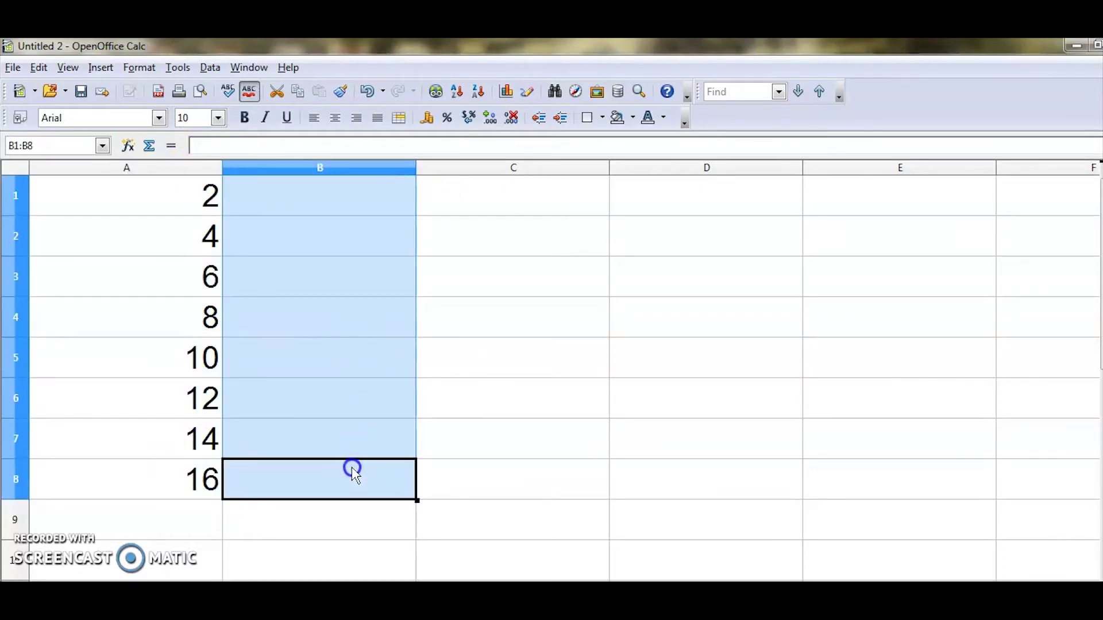
click(45, 70)
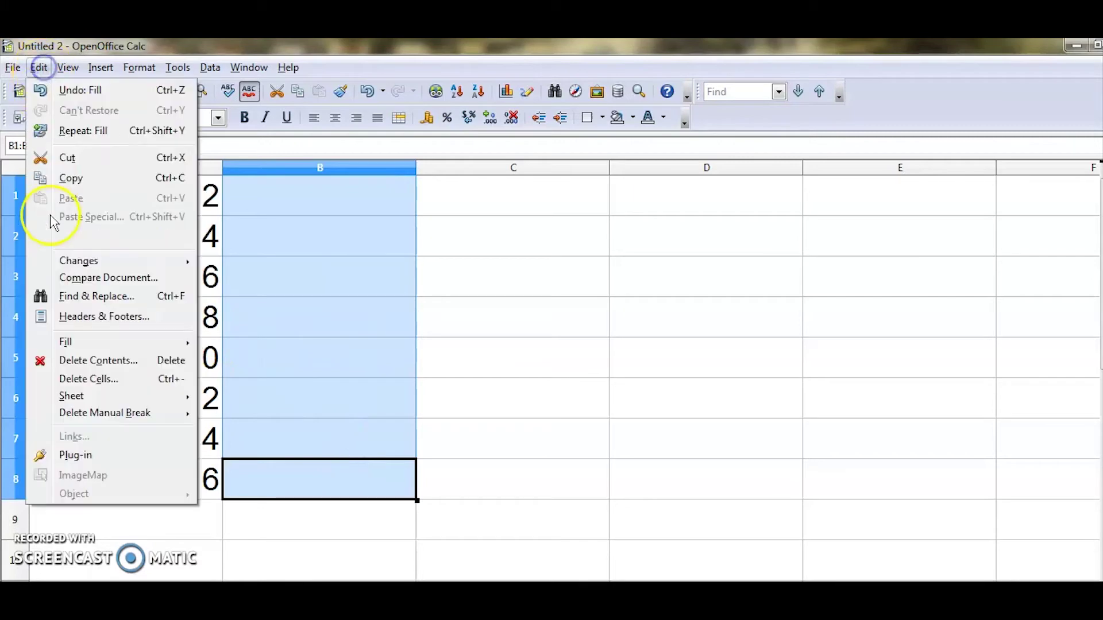
click(75, 342)
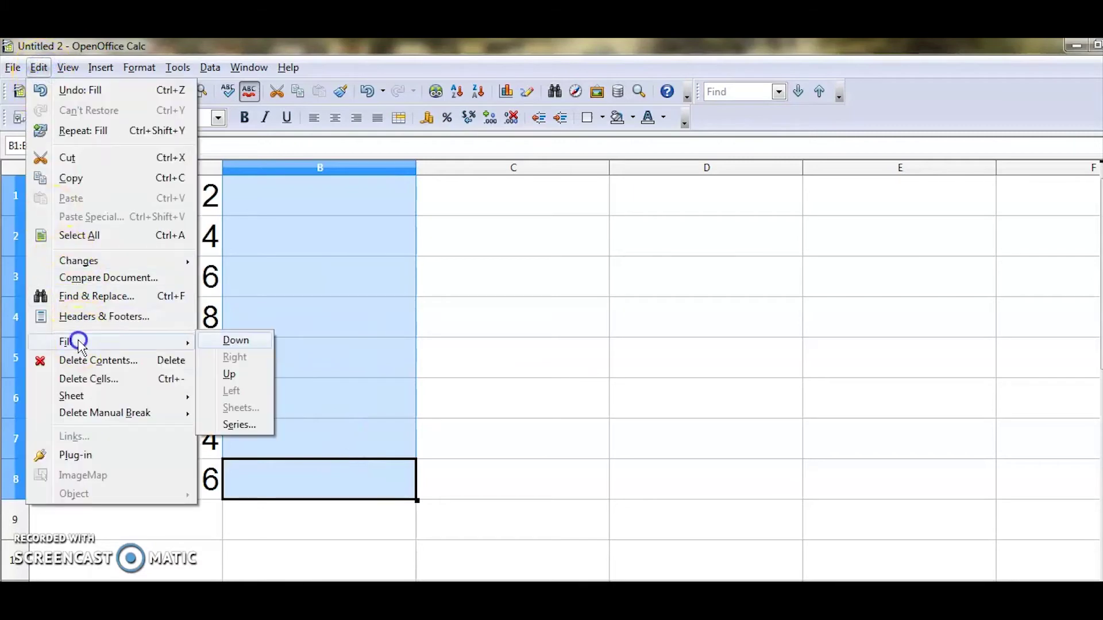
click(219, 423)
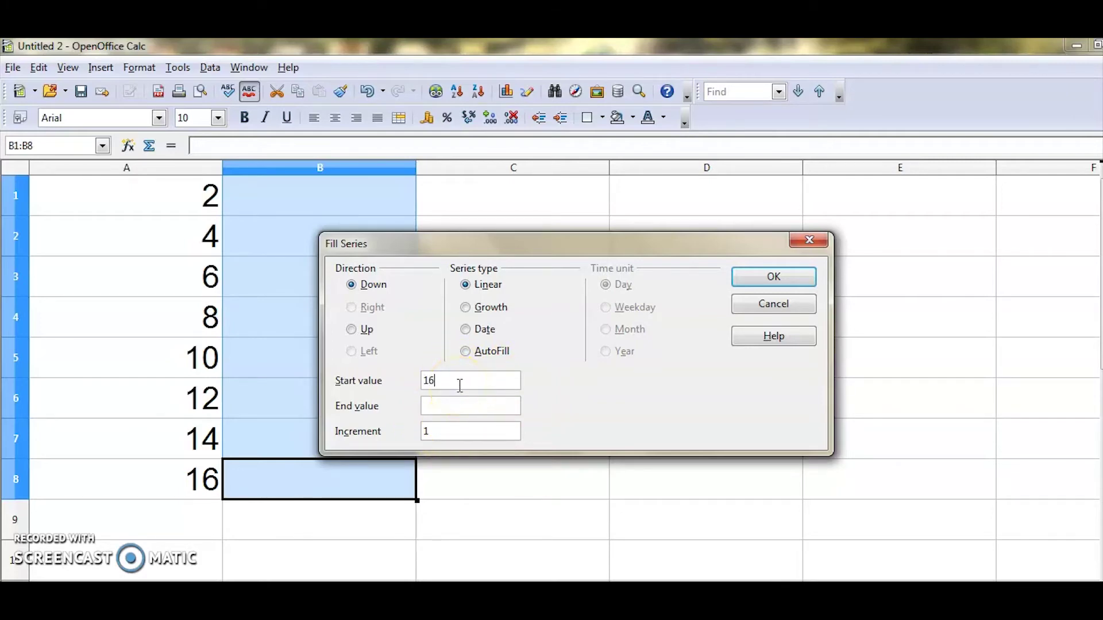
click(448, 406)
text(2)
click(443, 432)
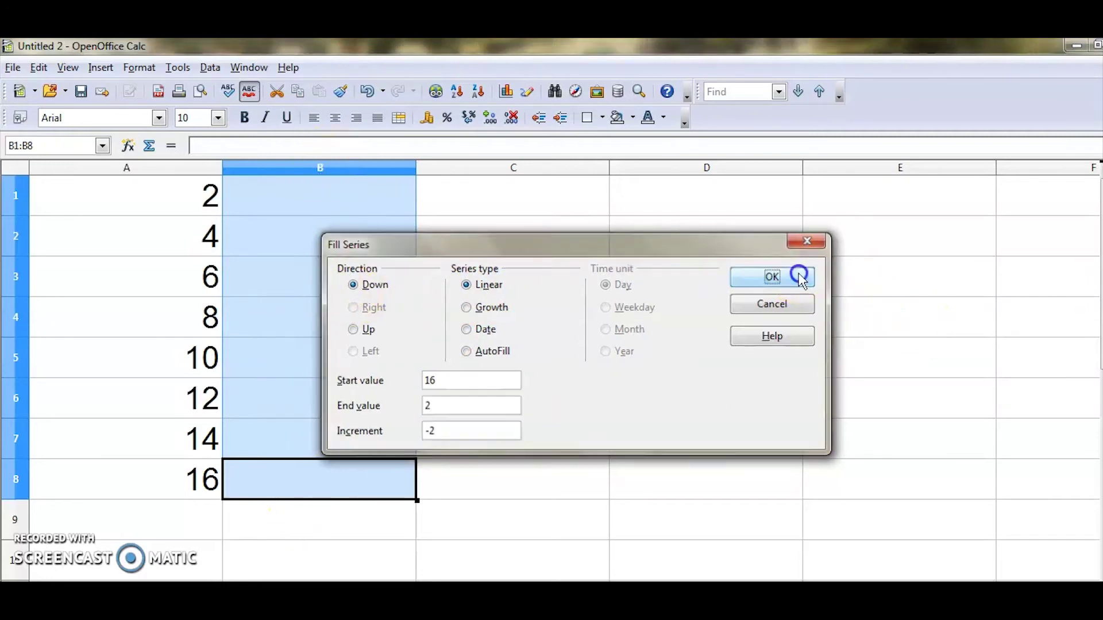
click(803, 280)
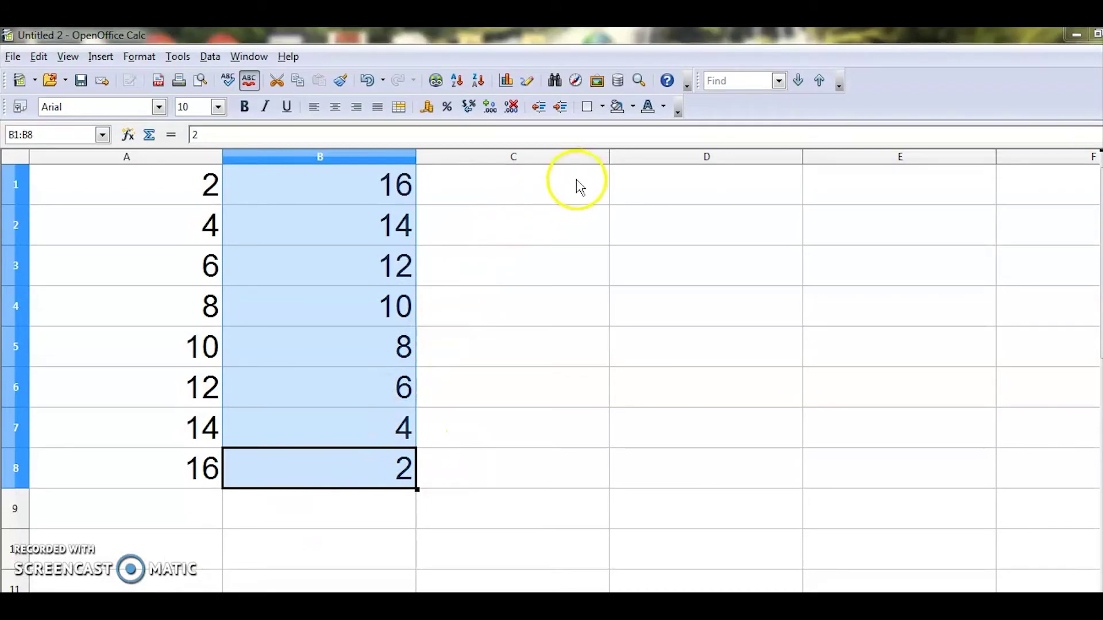
click(579, 187)
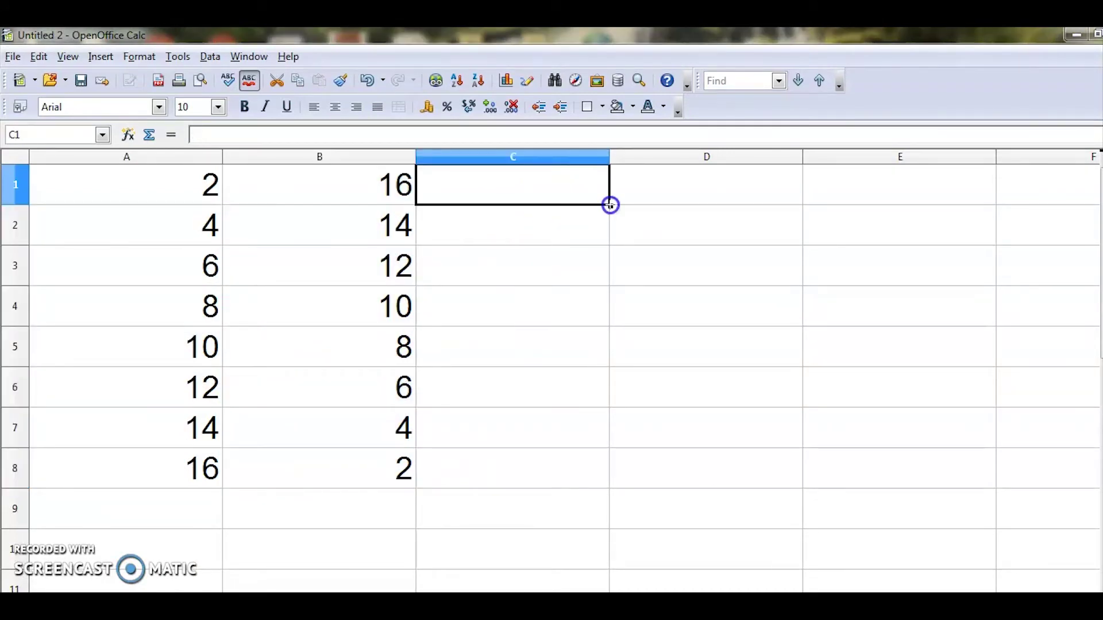
Step: Fill C1:C8 with a Growth series: start 5, increment 5, giving 5 to 390625
drag(610, 205, 619, 499)
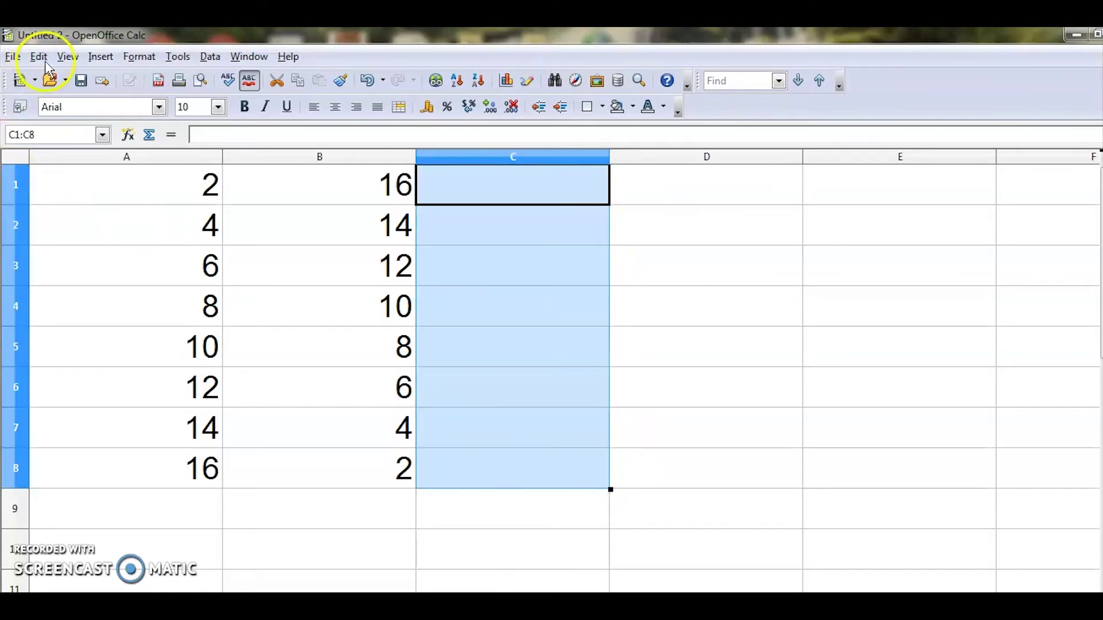
click(39, 55)
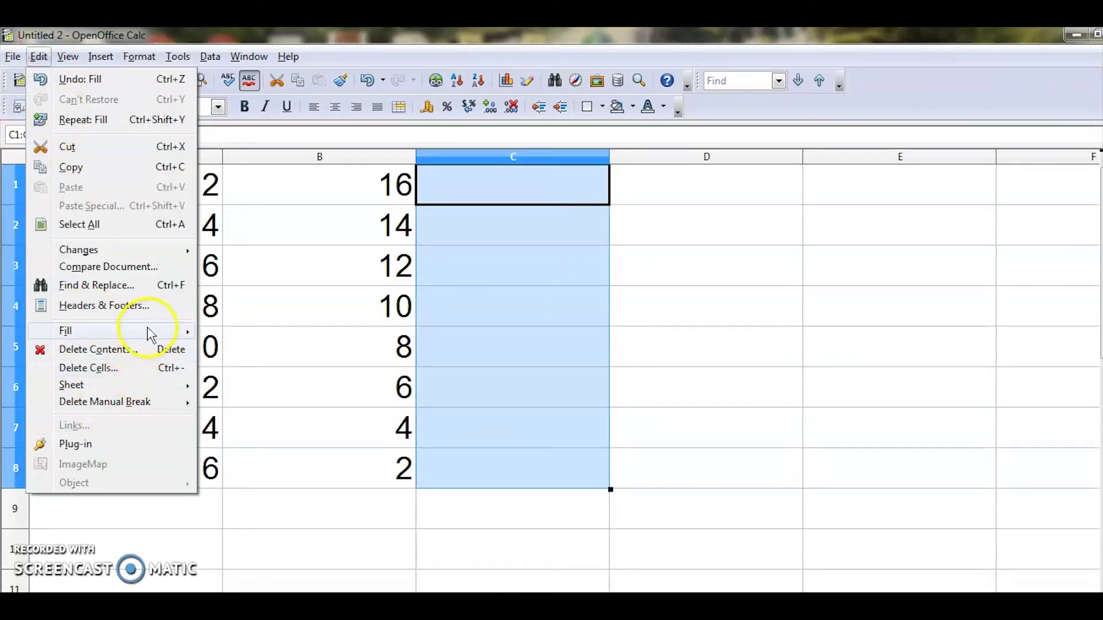
click(151, 328)
click(244, 414)
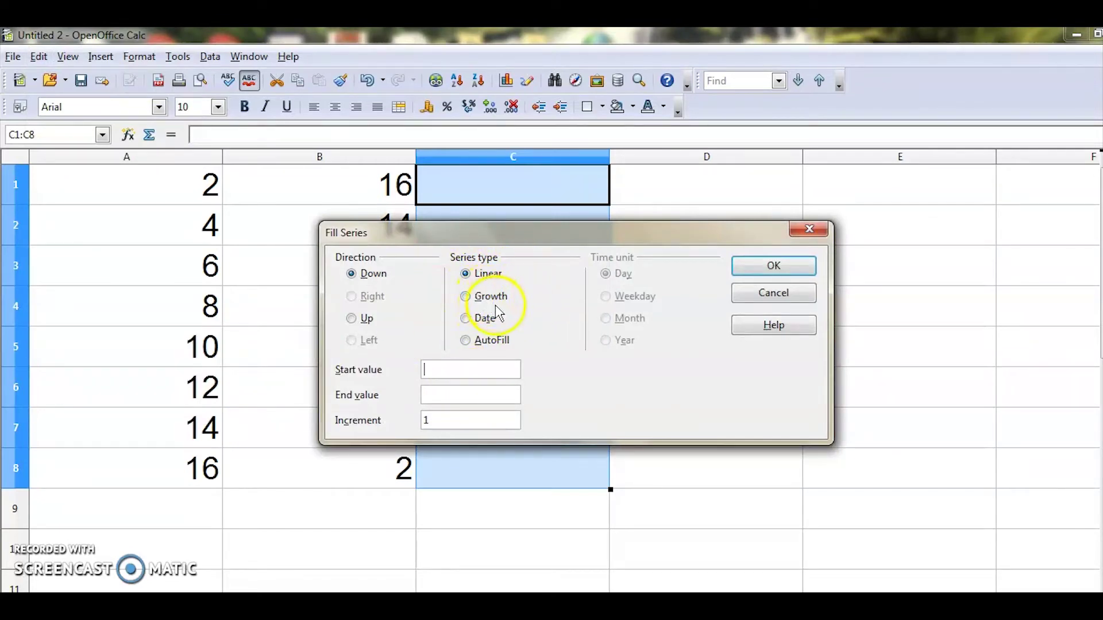
click(467, 297)
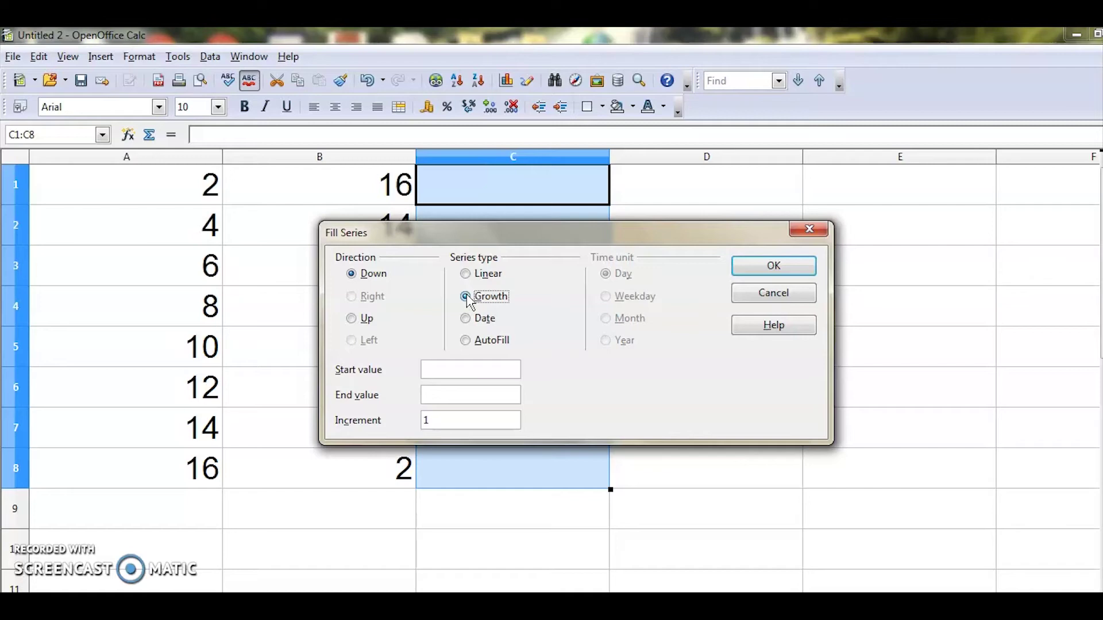
click(455, 371)
text(1)
key(alt+Tab)
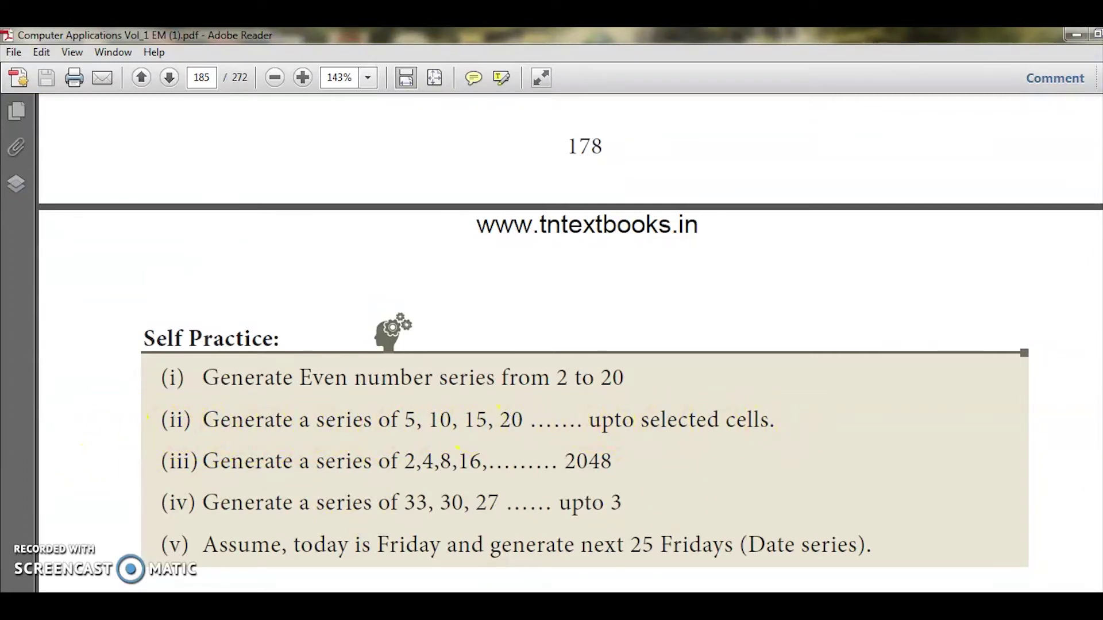
key(alt+Tab)
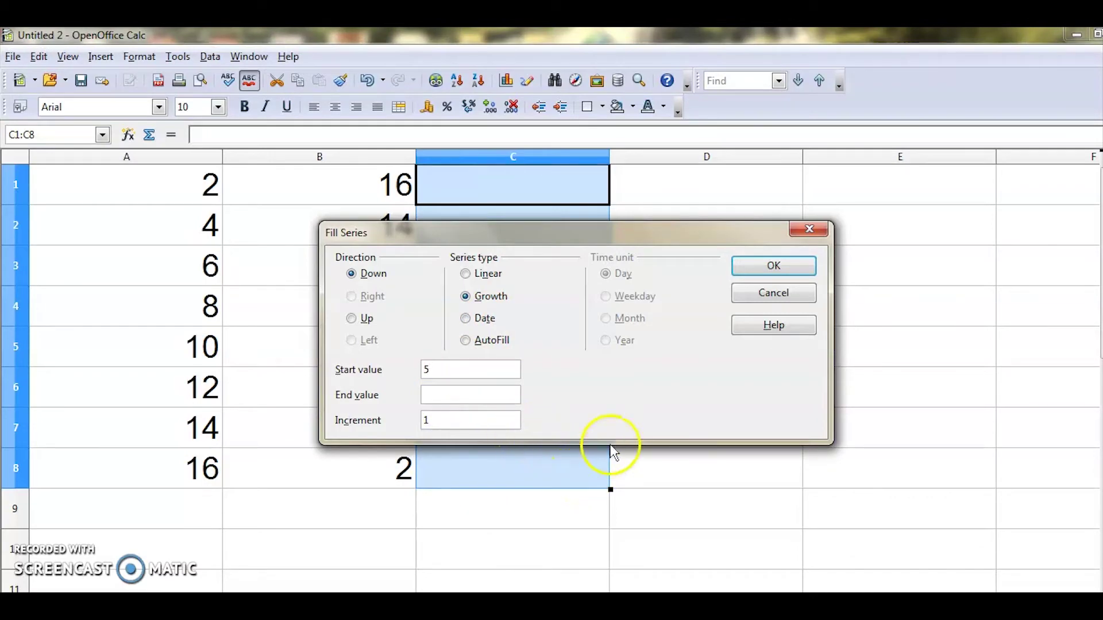
click(441, 420)
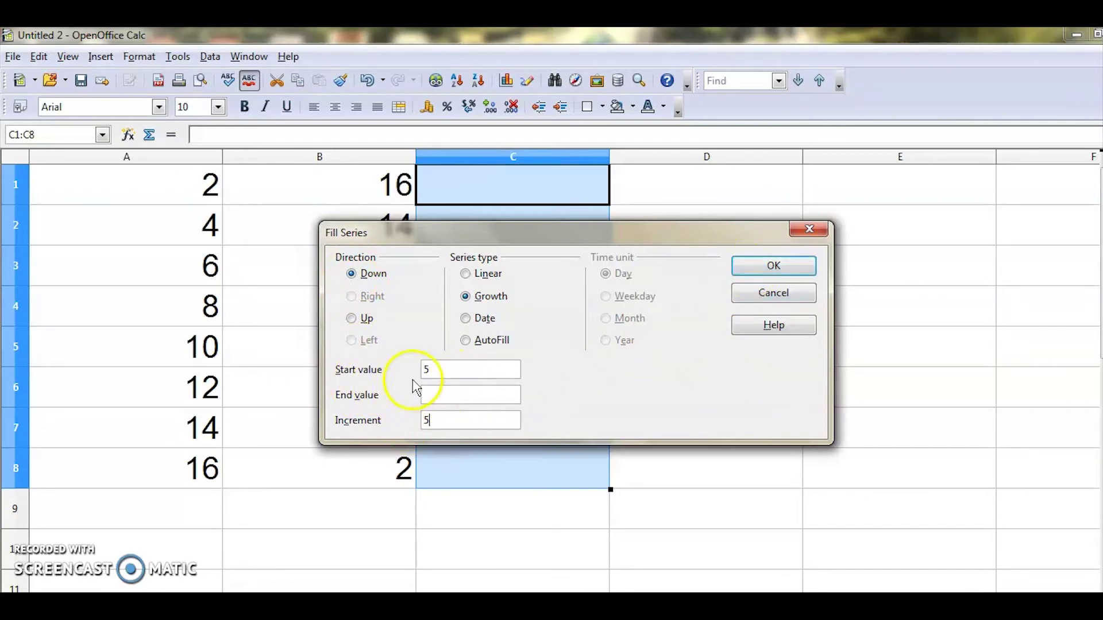
click(764, 265)
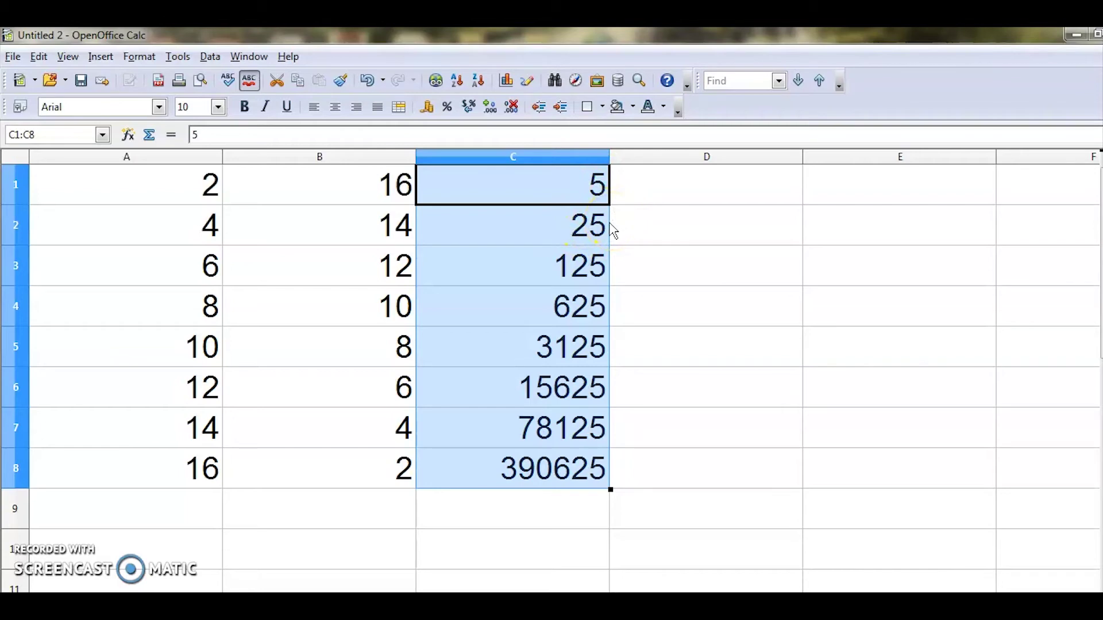
click(706, 195)
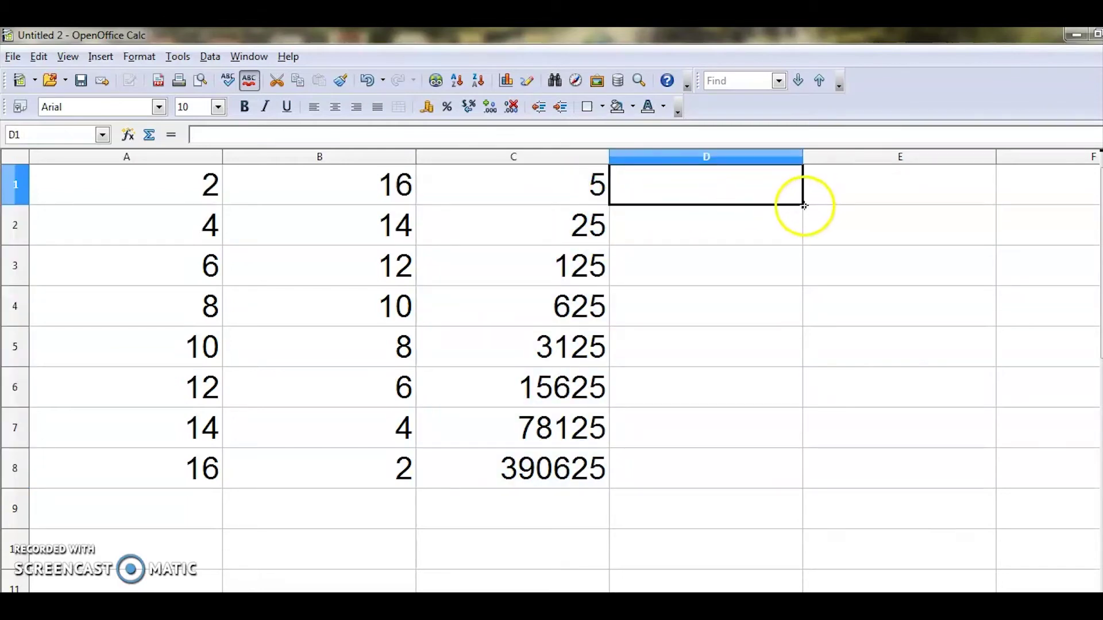
Step: Fill D1:D8 with a linear series: start 5, increment 5, ending at 40
drag(804, 206, 815, 485)
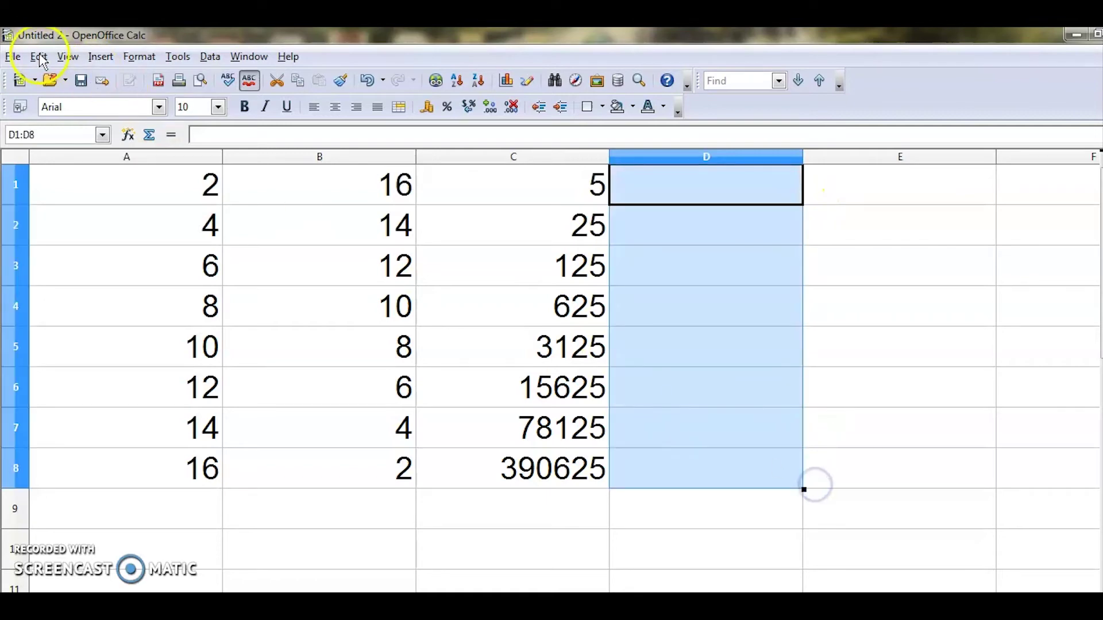
click(39, 57)
click(115, 327)
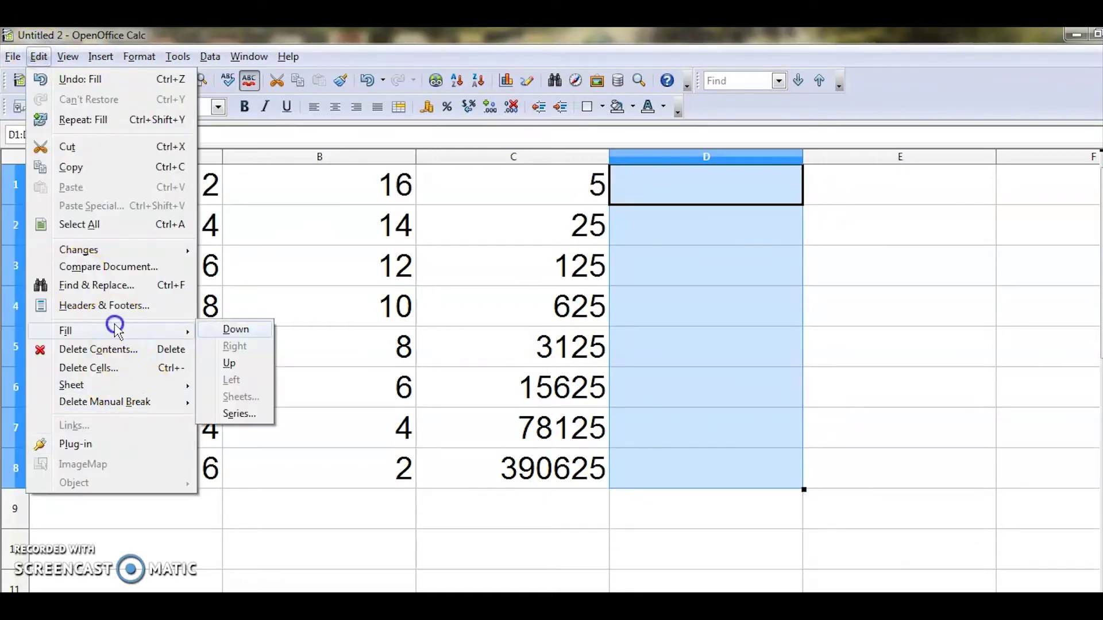
click(240, 413)
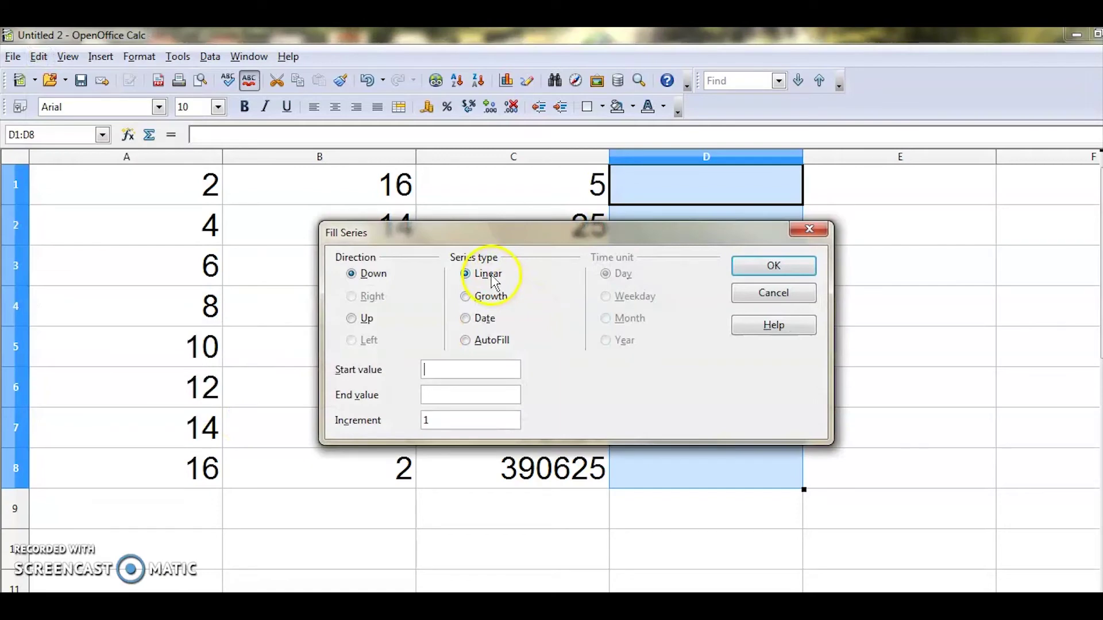
text(5)
click(445, 423)
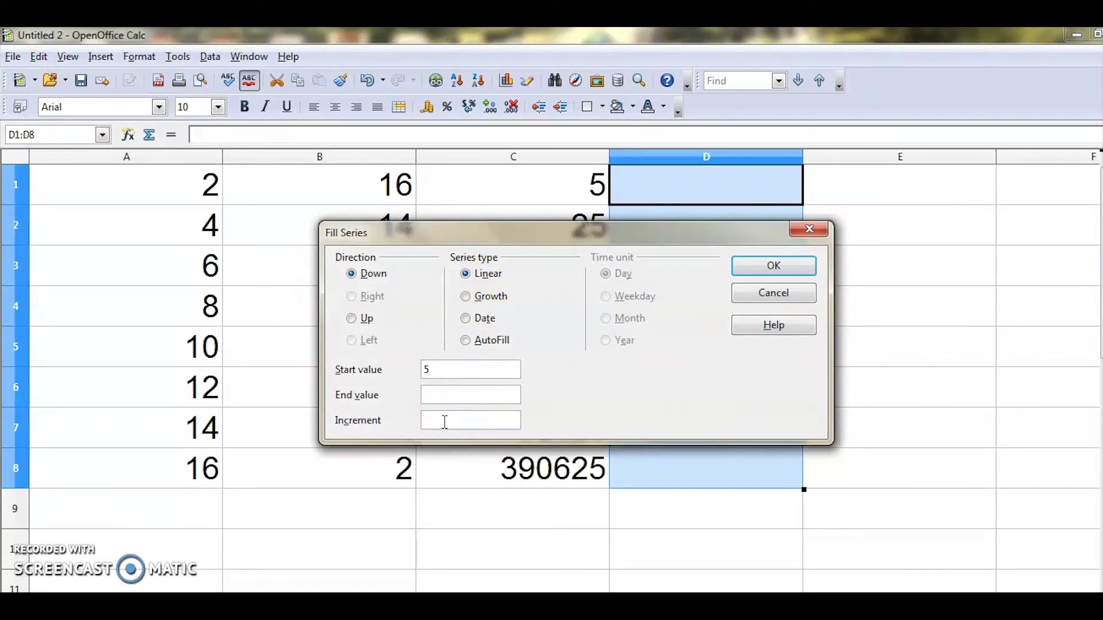
text(5)
click(438, 381)
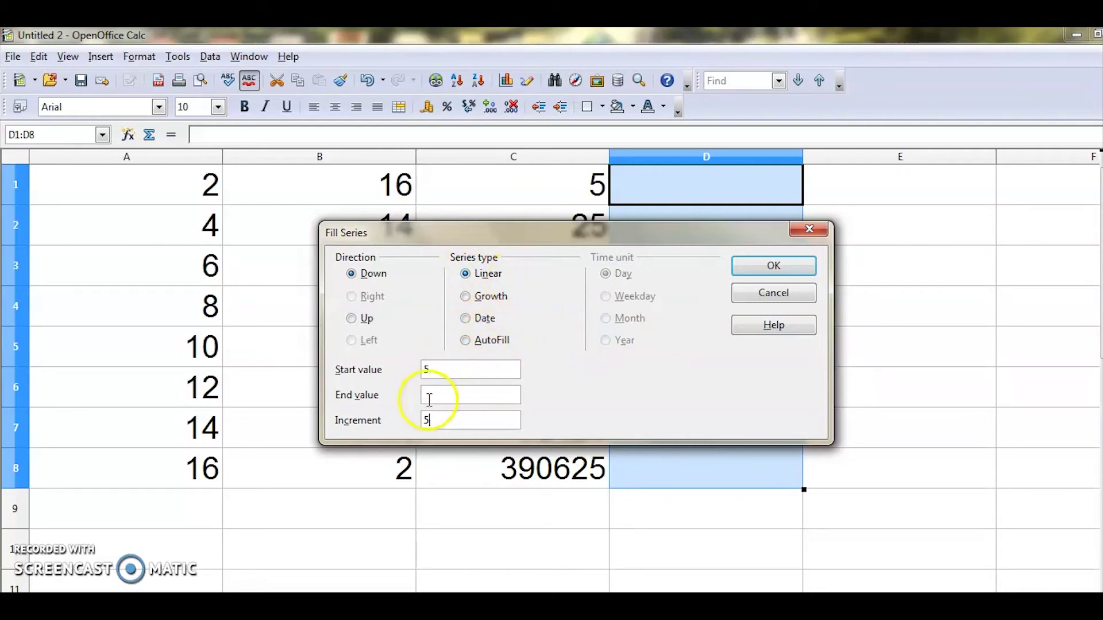
click(783, 266)
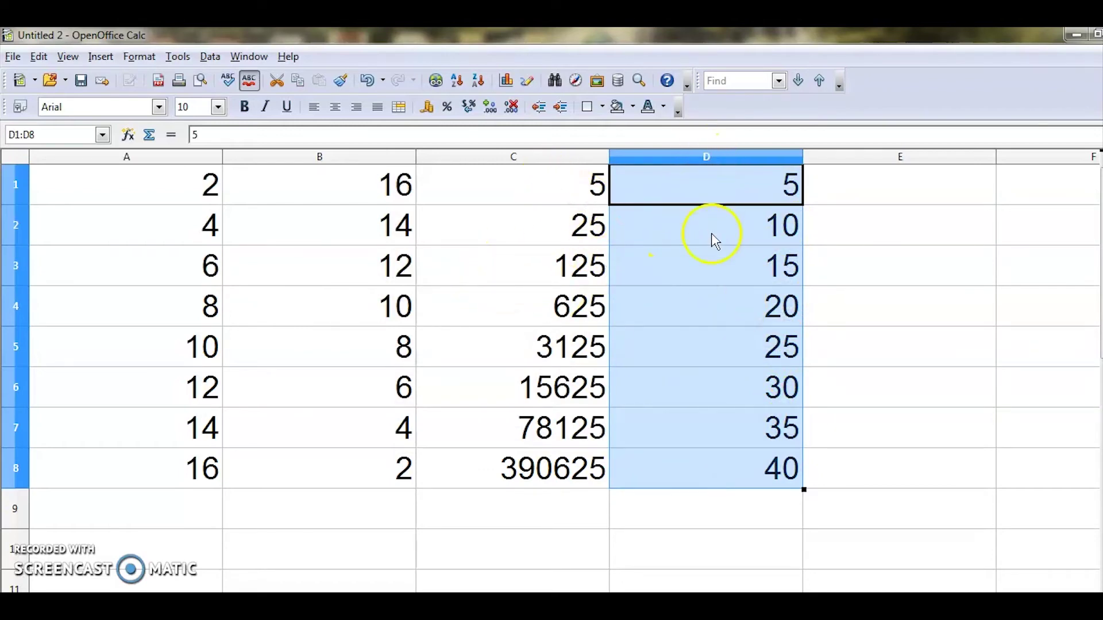
click(752, 505)
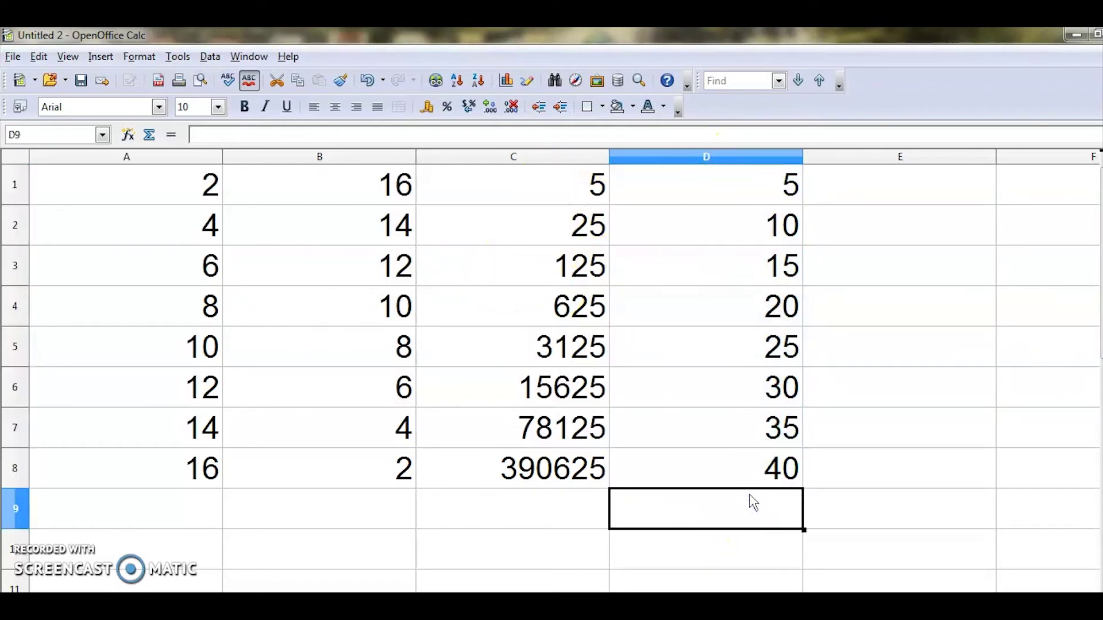
Step: Label D9 'linear' and C9 'growth', then switch to the textbook PDF
text(linear)
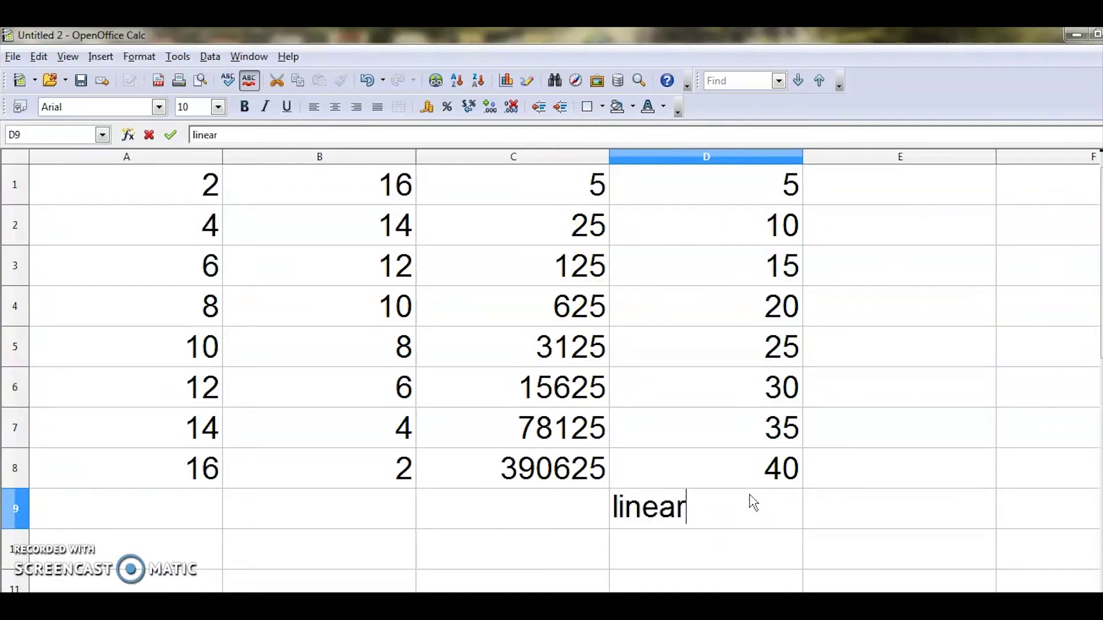
click(548, 506)
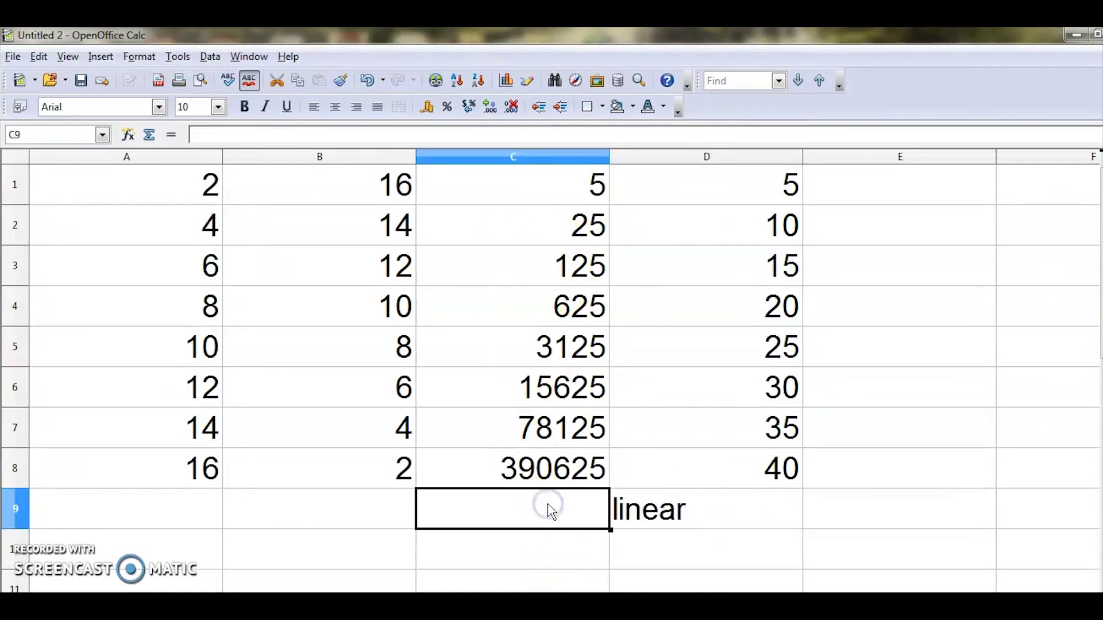
text(growth)
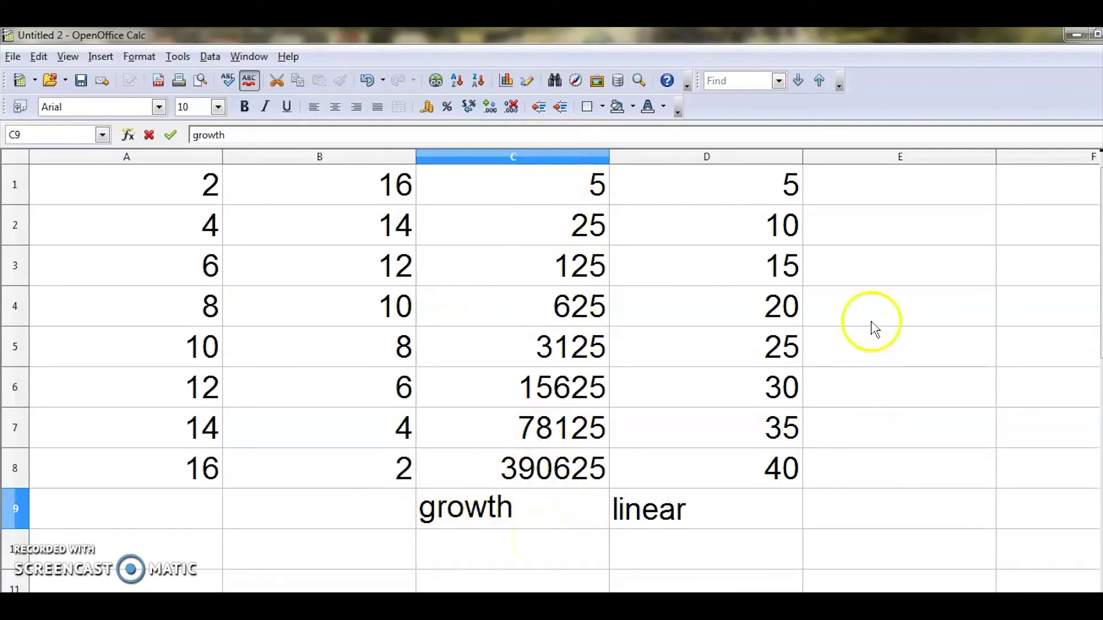
click(883, 188)
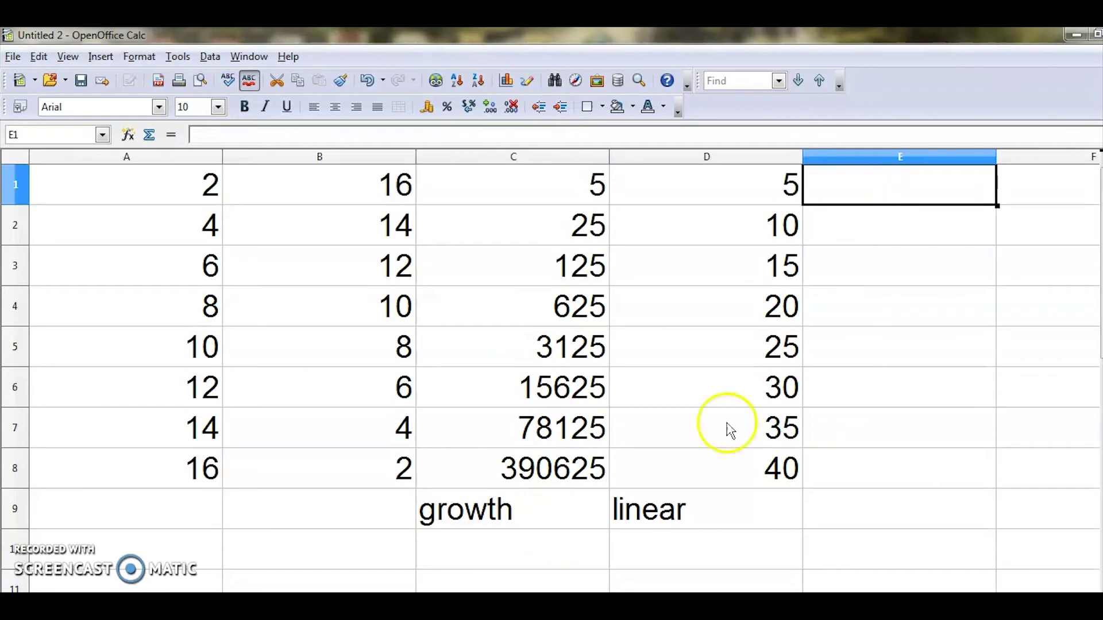
key(alt+Tab)
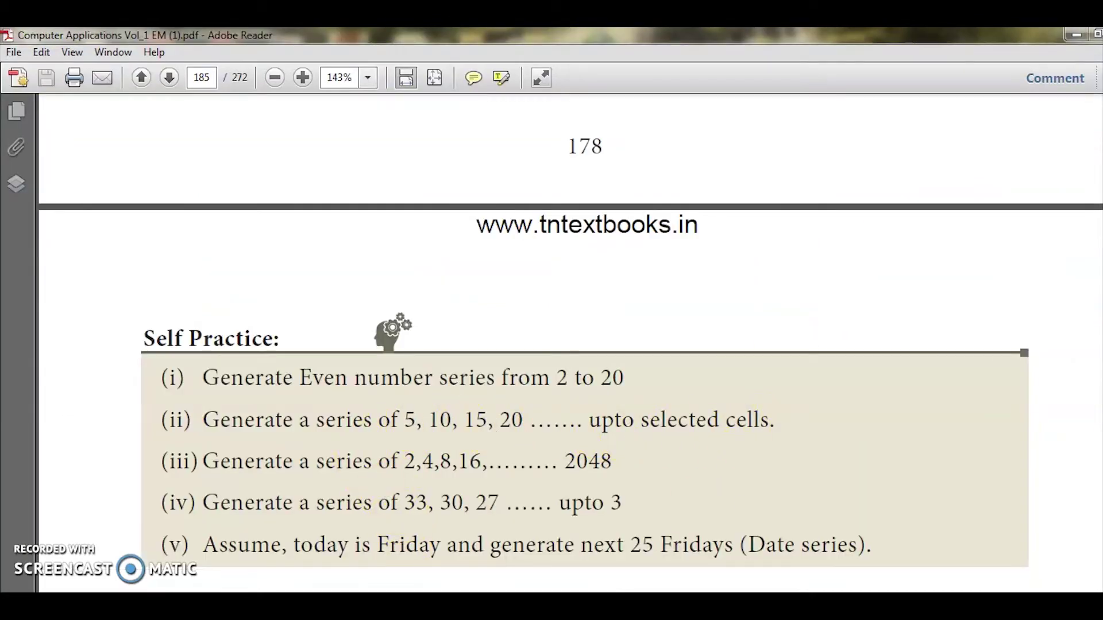
Step: Switch between the textbook PDF and Calc, ending back on the spreadsheet
key(alt+Tab)
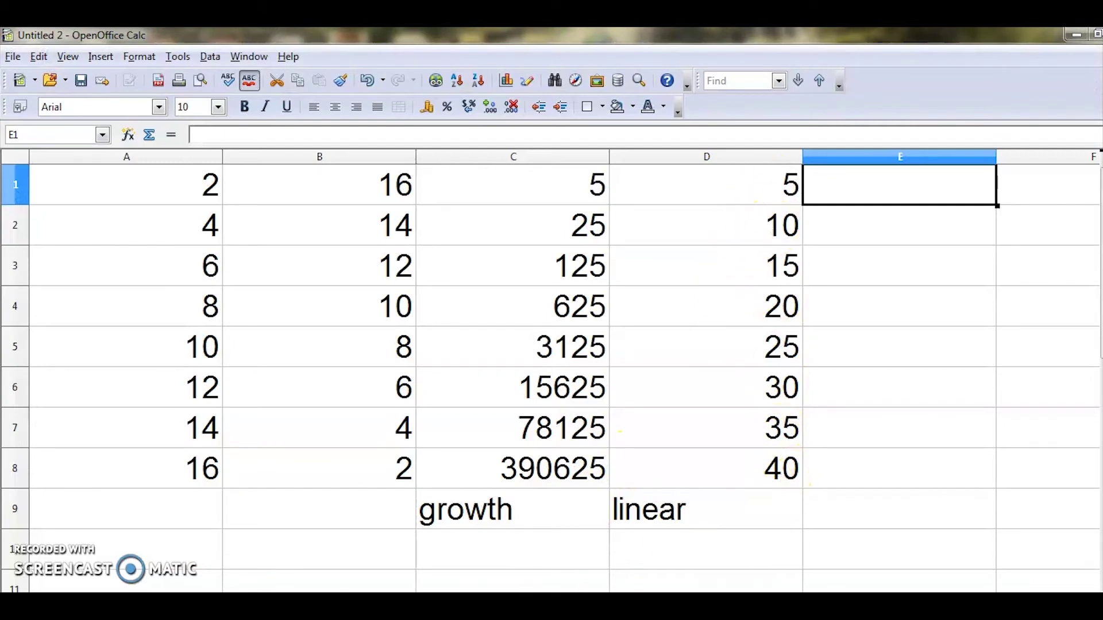
key(alt+Tab)
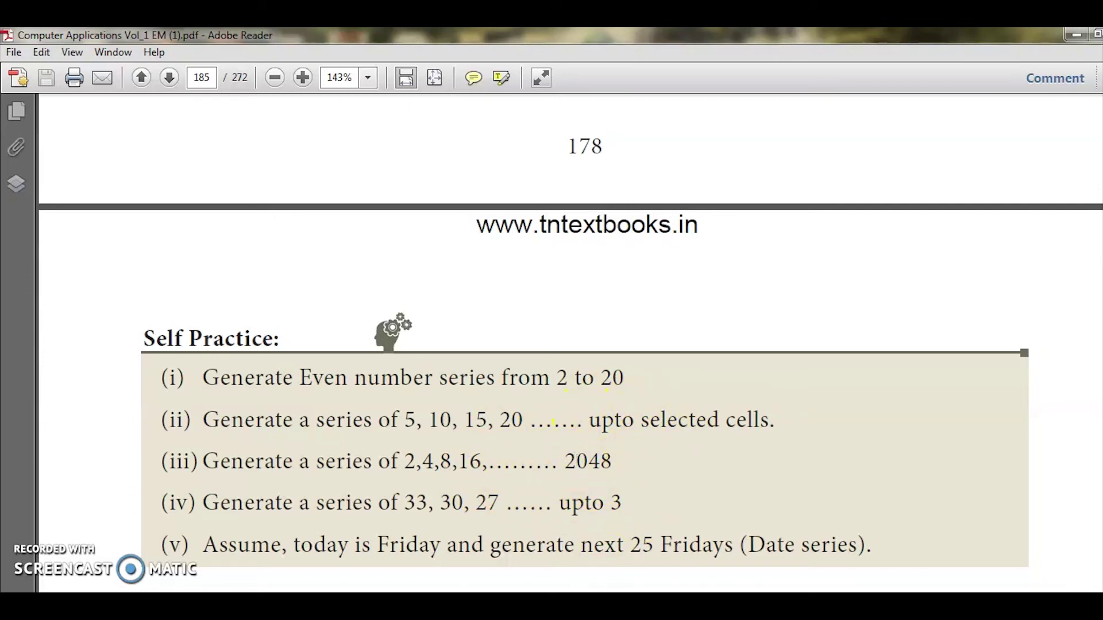
key(alt+Tab)
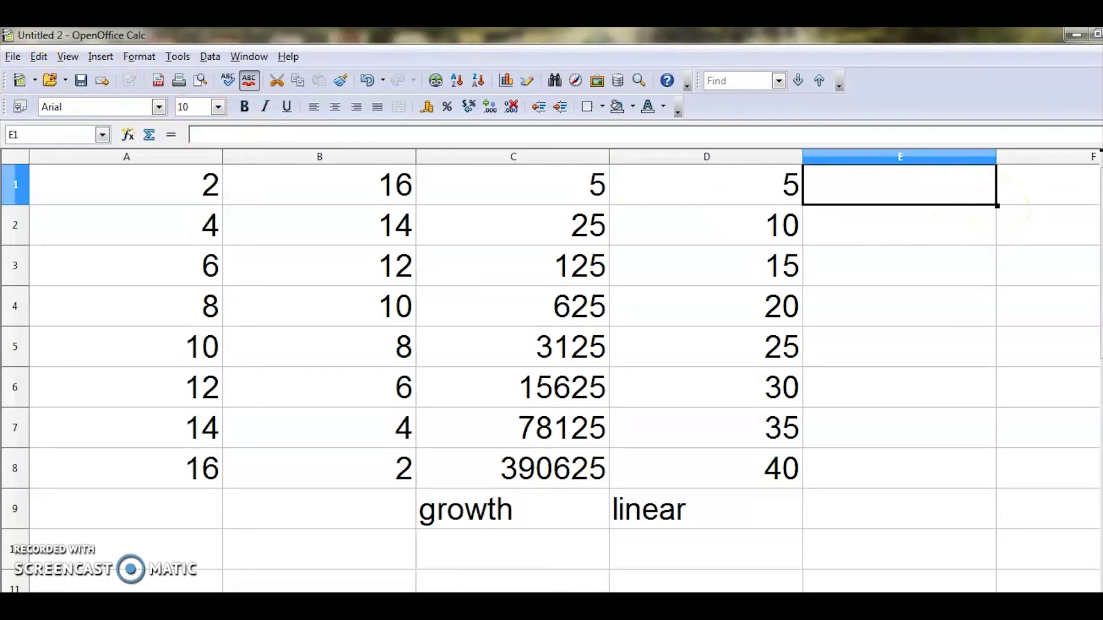
Step: Select E1:E2 as the range for the Fill Series dialog
click(34, 56)
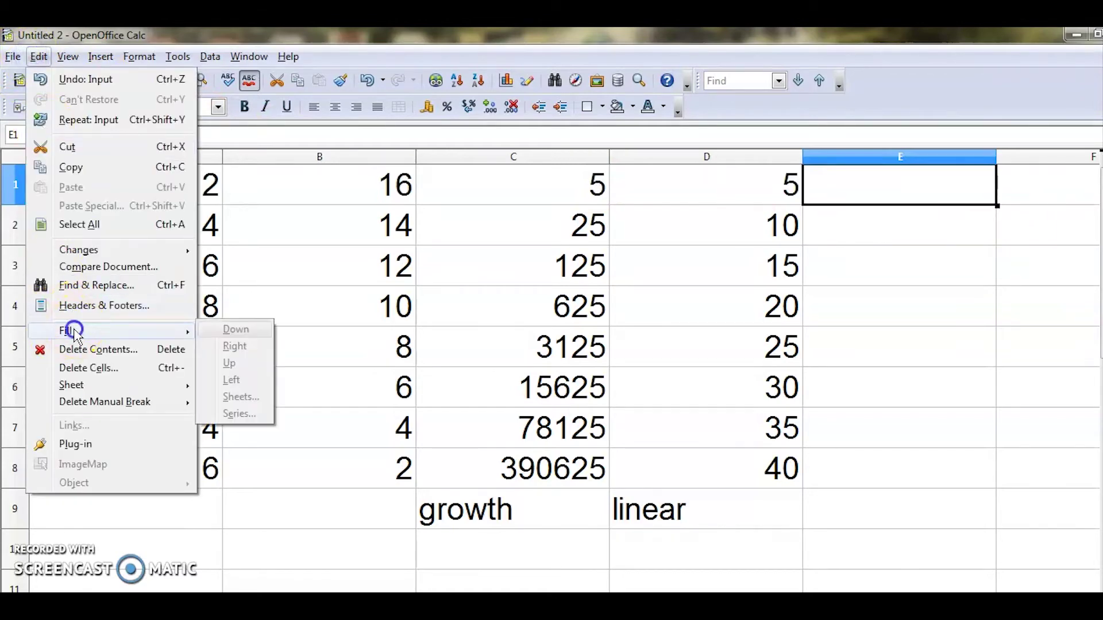
click(943, 466)
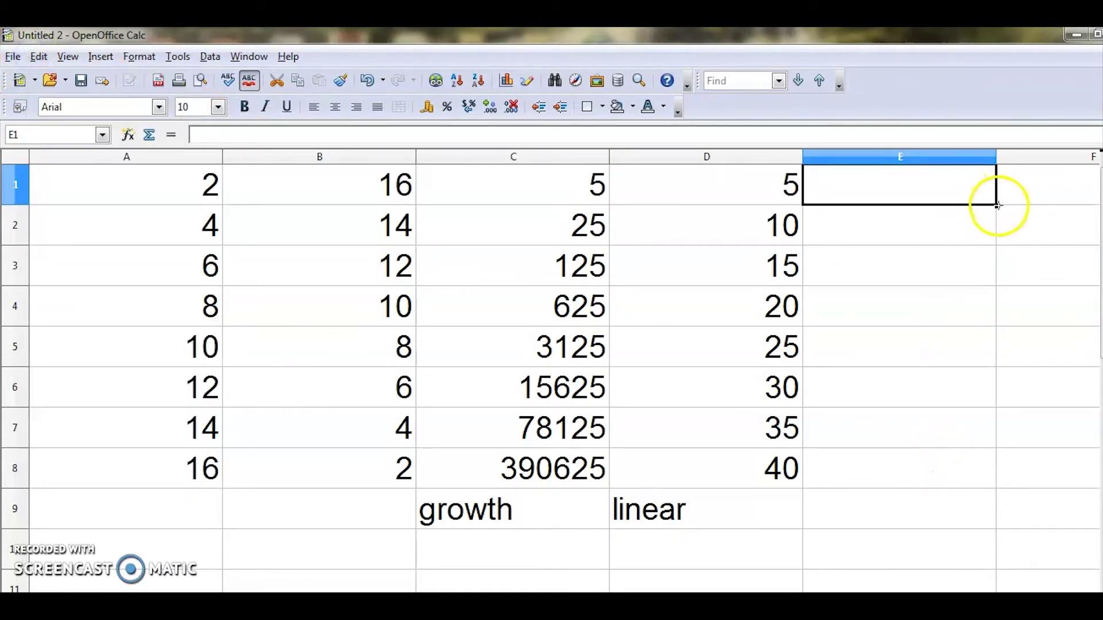
drag(997, 206, 997, 238)
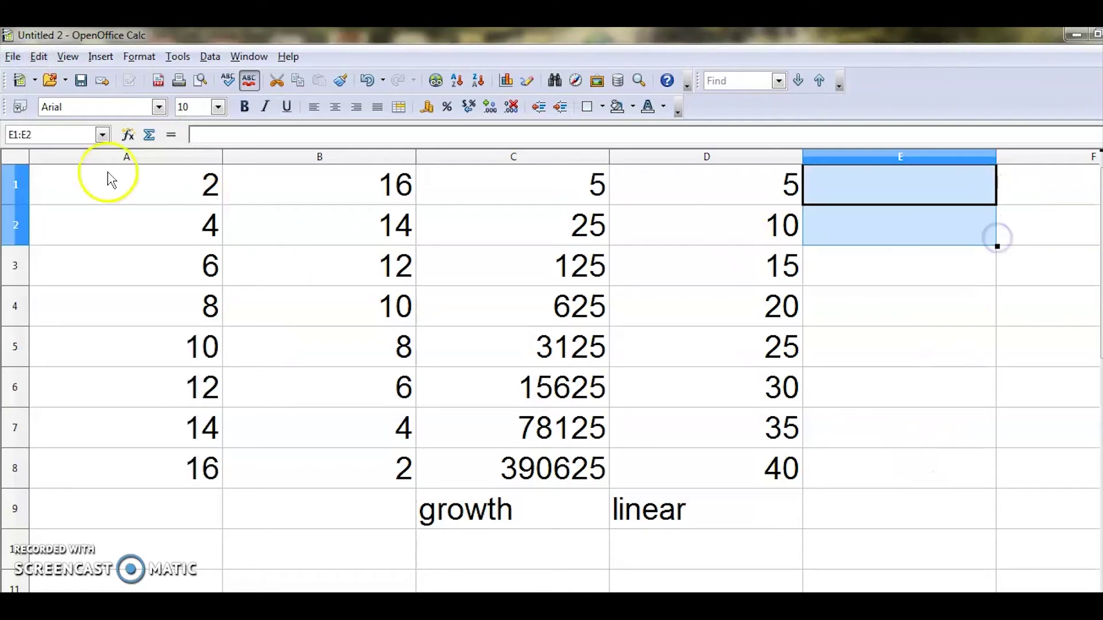
click(39, 57)
mouse_move(100, 331)
click(247, 420)
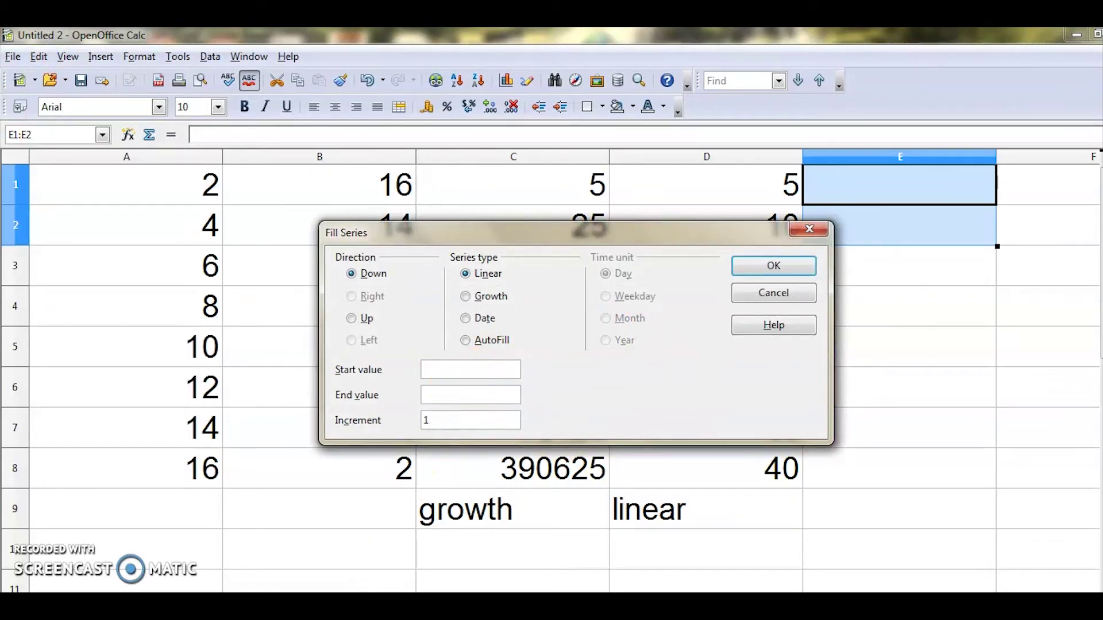
Step: Apply a Growth series with start 2, end 2048 and increment 2, checking the PDF
key(alt+Tab)
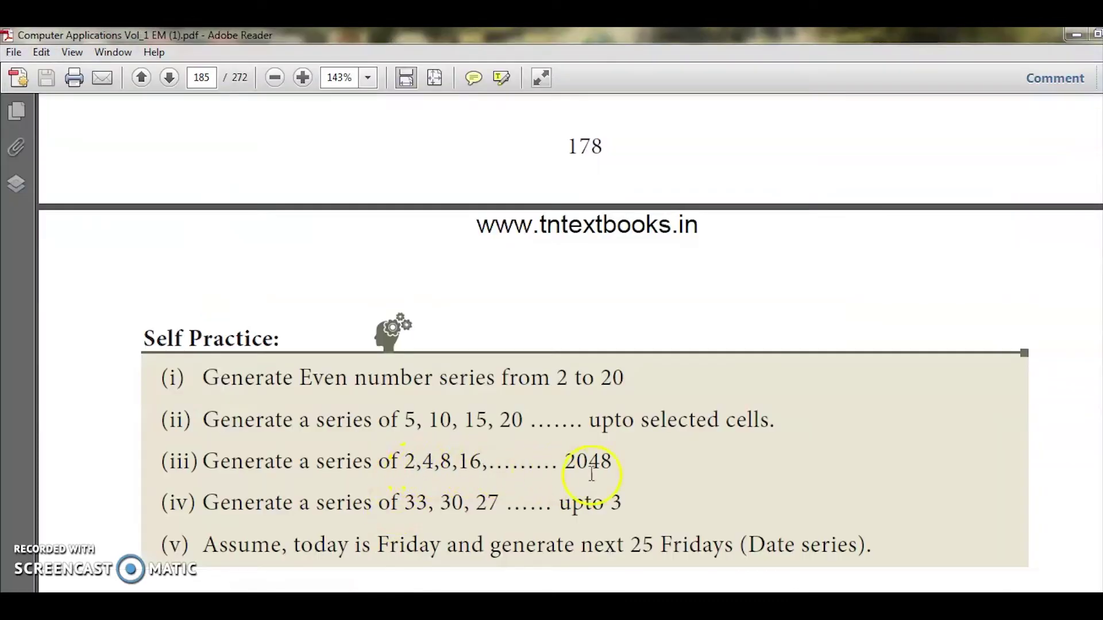
key(alt+Tab)
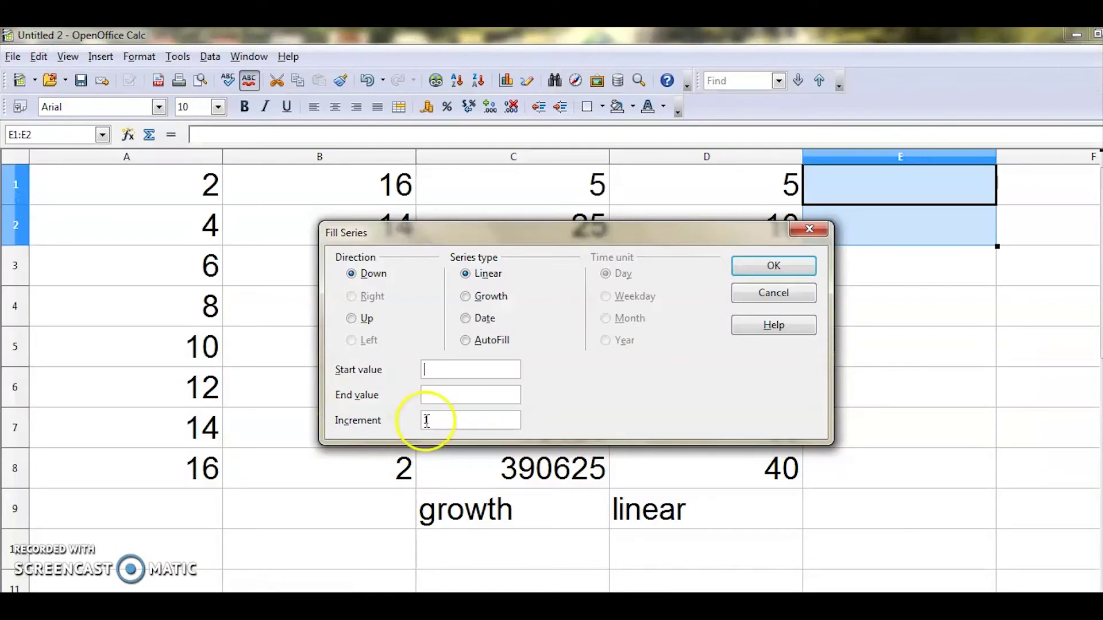
click(440, 394)
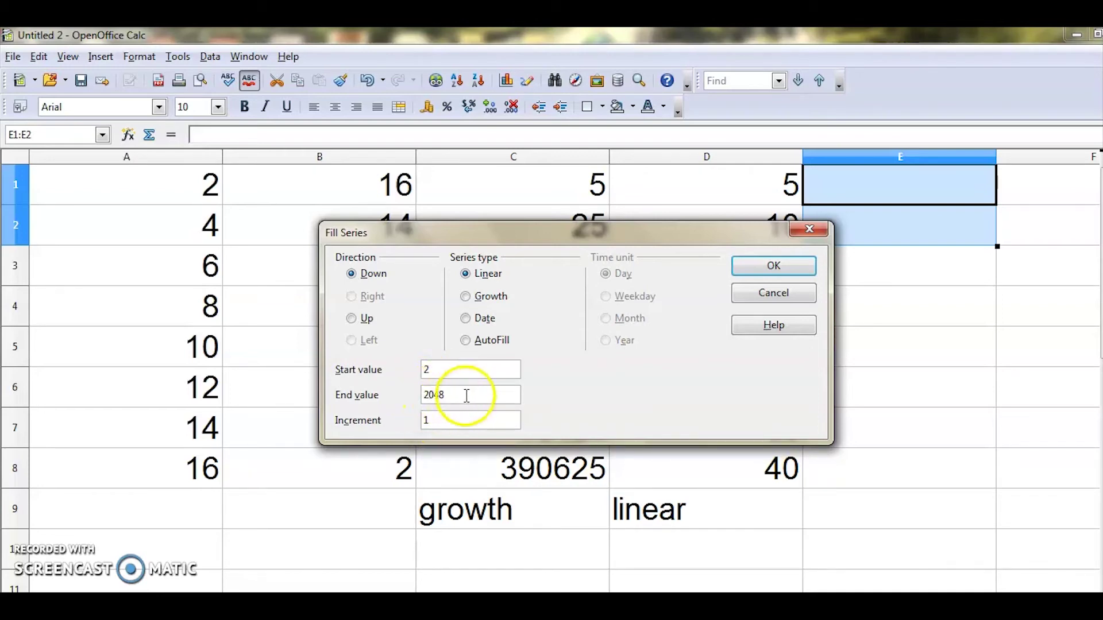
click(431, 422)
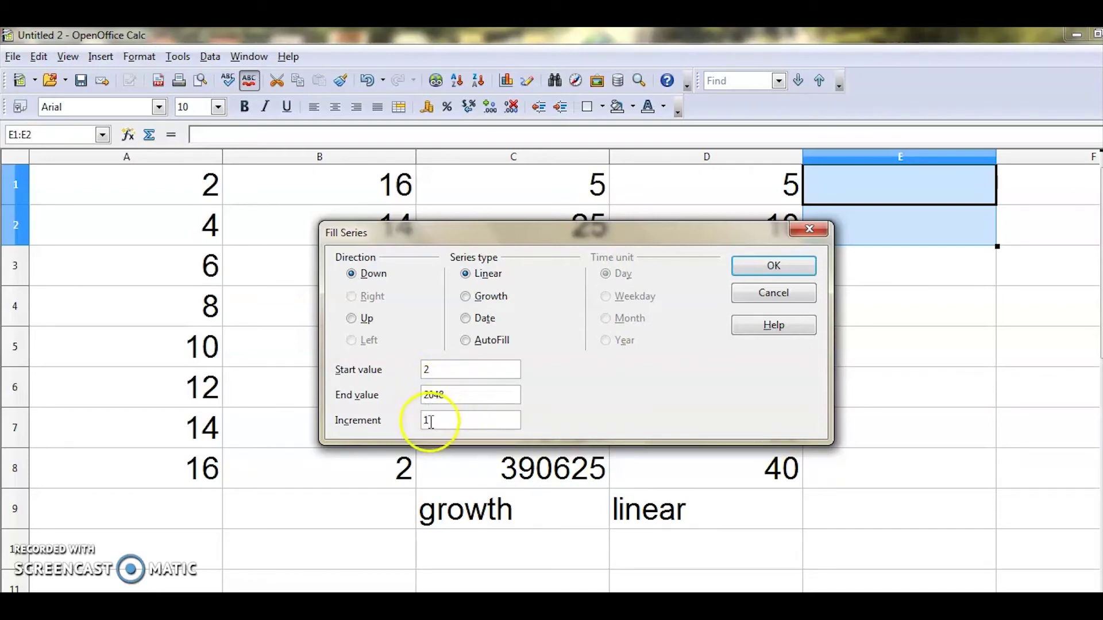
click(466, 297)
key(alt+Tab)
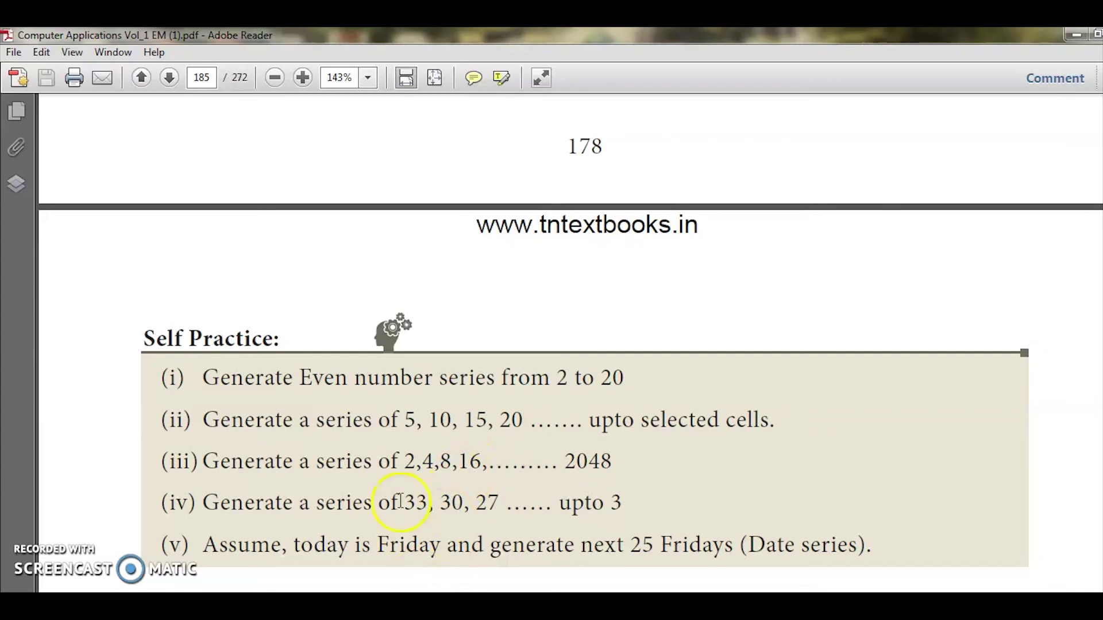
key(alt+Tab)
click(435, 420)
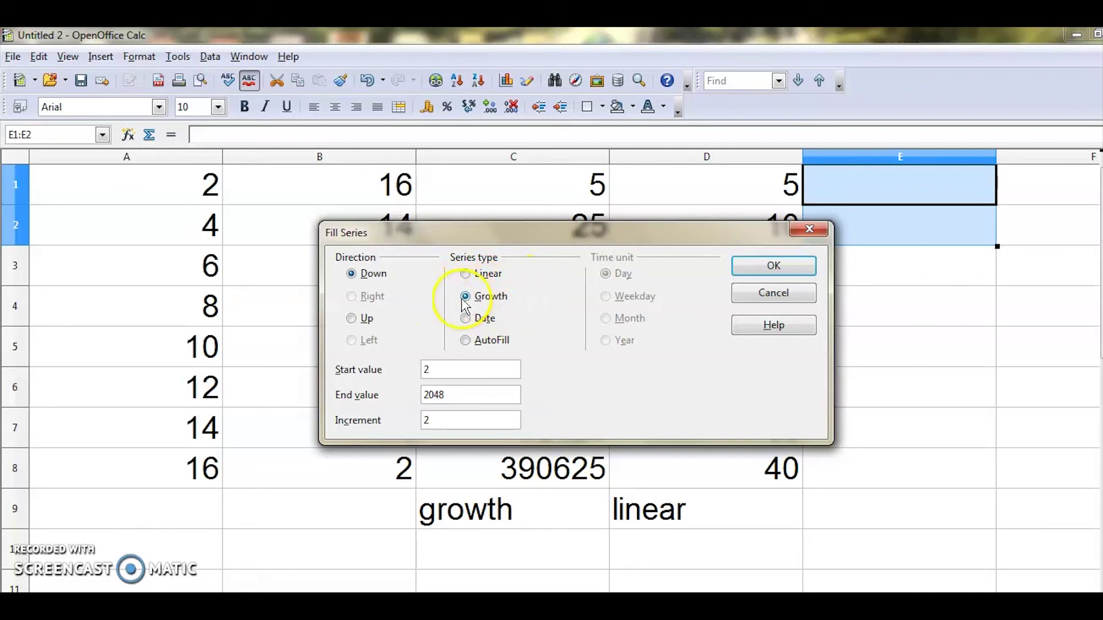
click(764, 268)
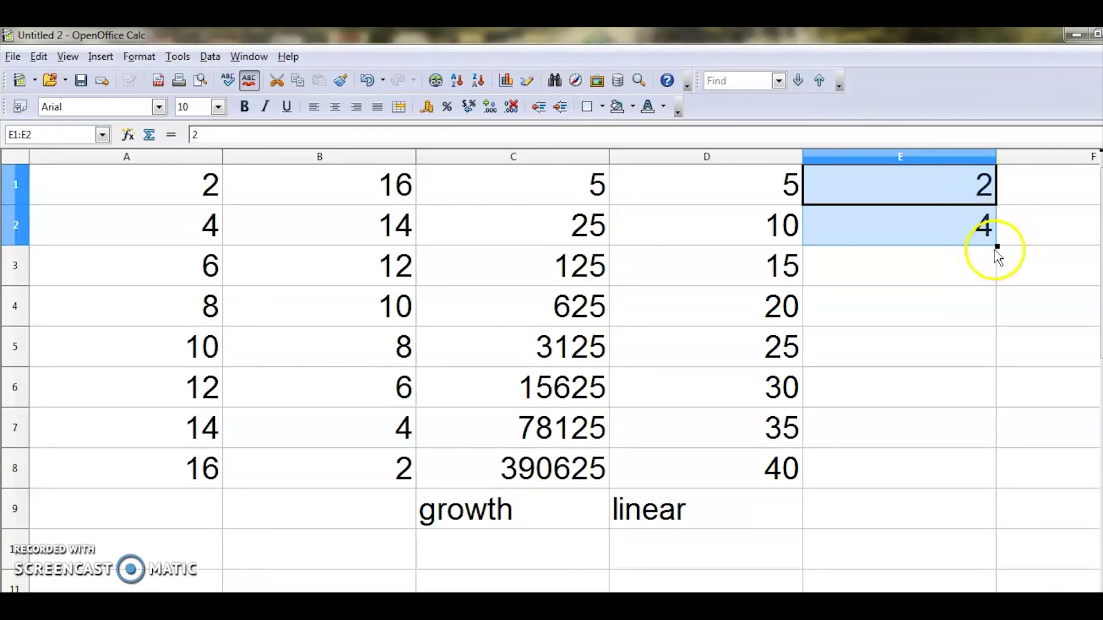
Step: Extend the 2, 4 pattern down to E7 with the fill handle, then undo it
drag(997, 247, 1020, 460)
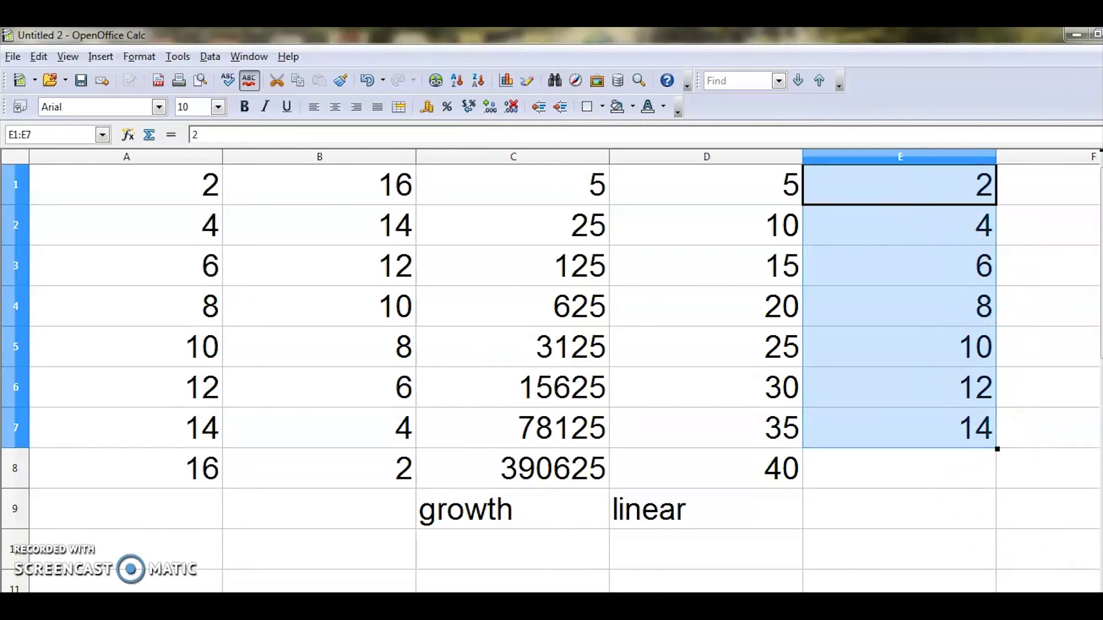
drag(1101, 344, 1101, 397)
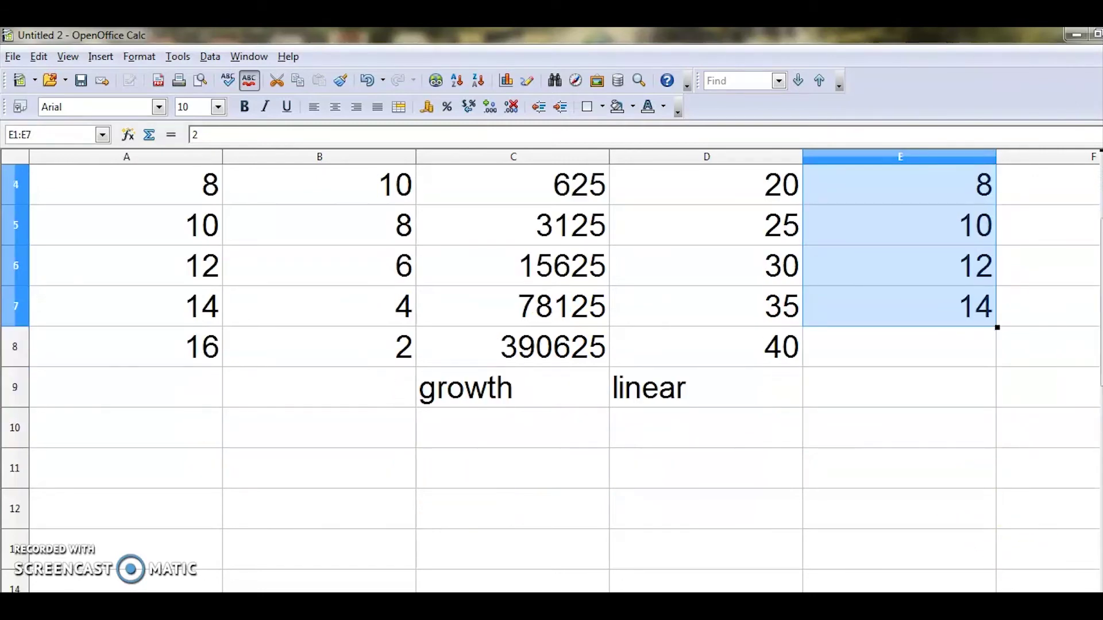
scroll(552, 373, up, 3)
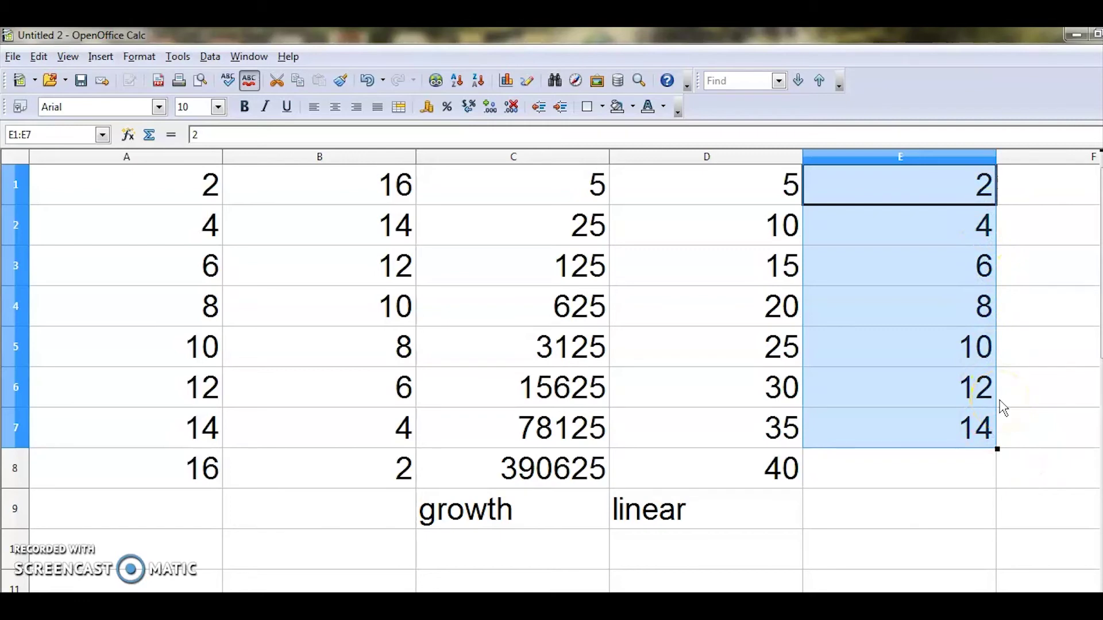
key(ctrl+z)
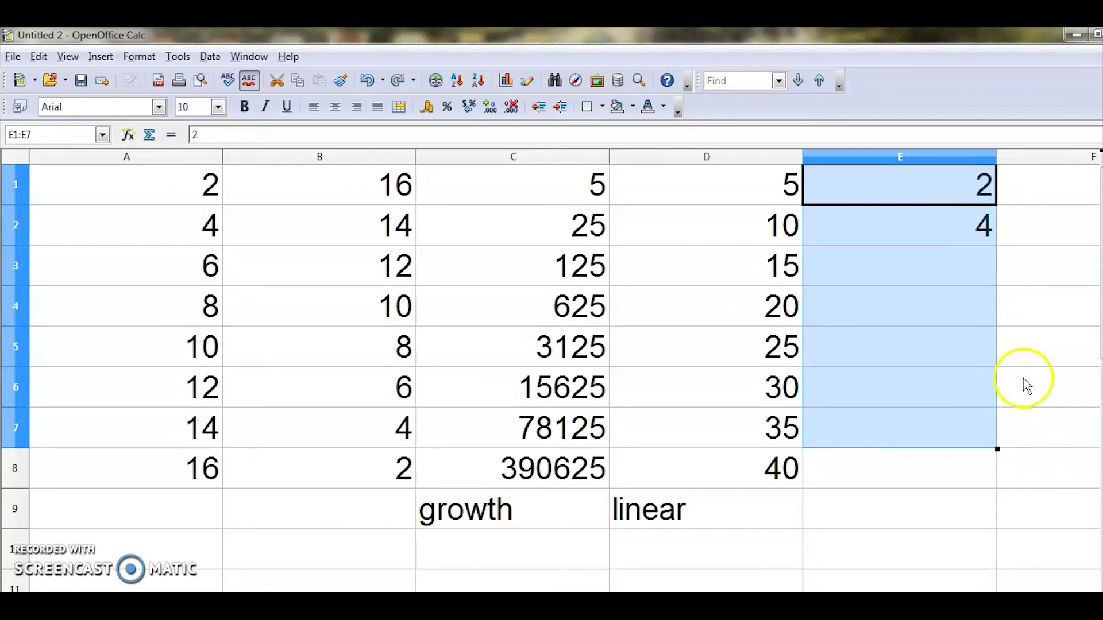
click(1051, 544)
Step: Clear the values in E1 and E2 through Delete Contents, leaving column E empty
click(978, 181)
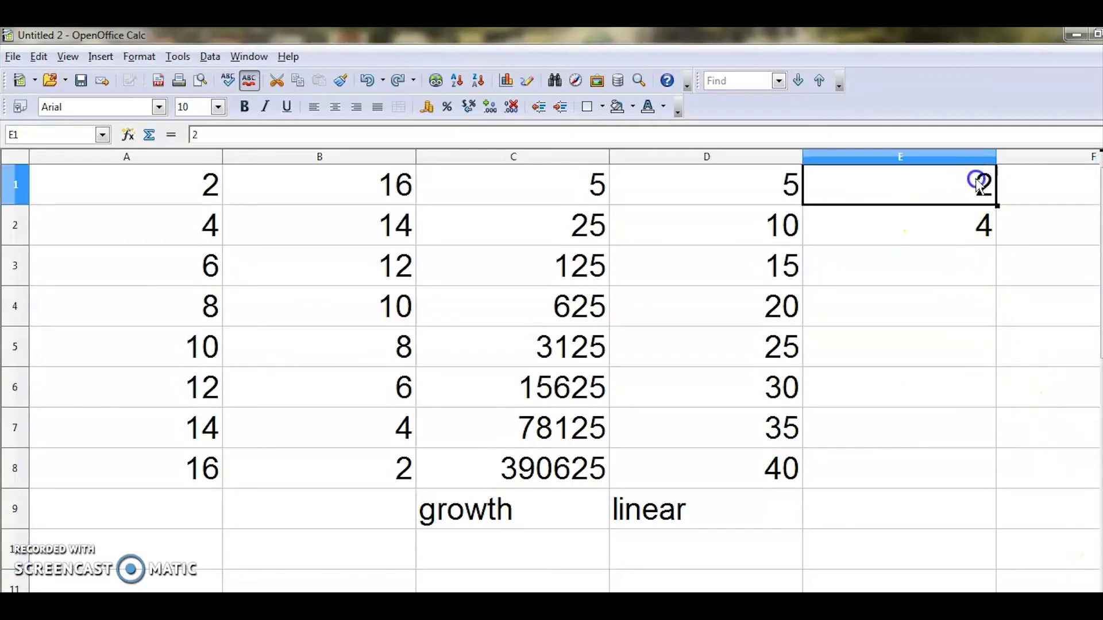
key(BackSpace)
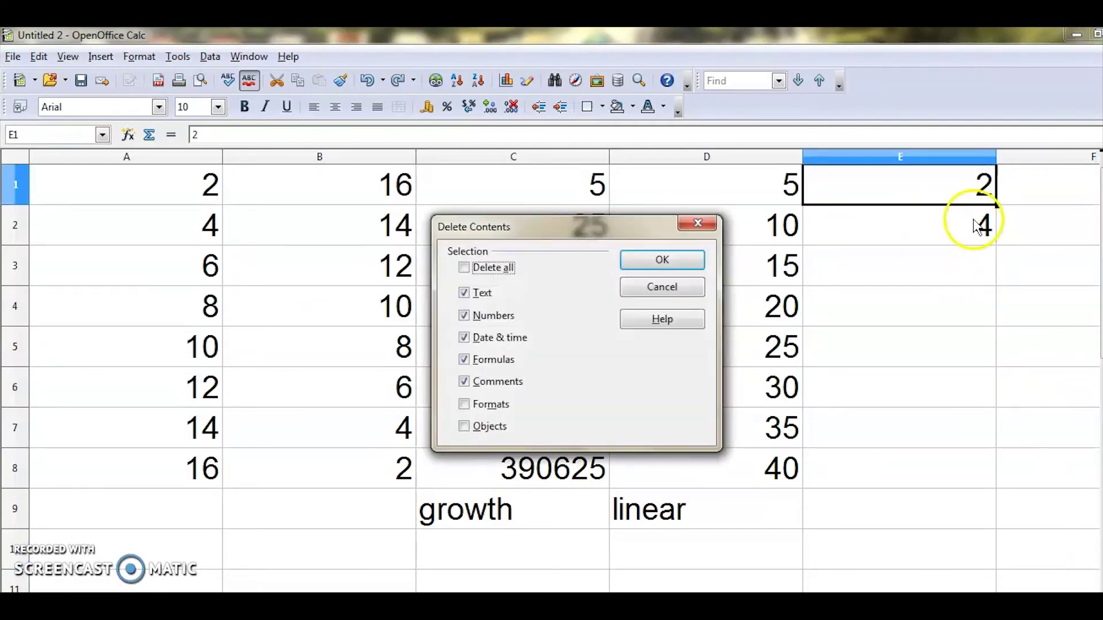
click(692, 261)
click(936, 229)
key(BackSpace)
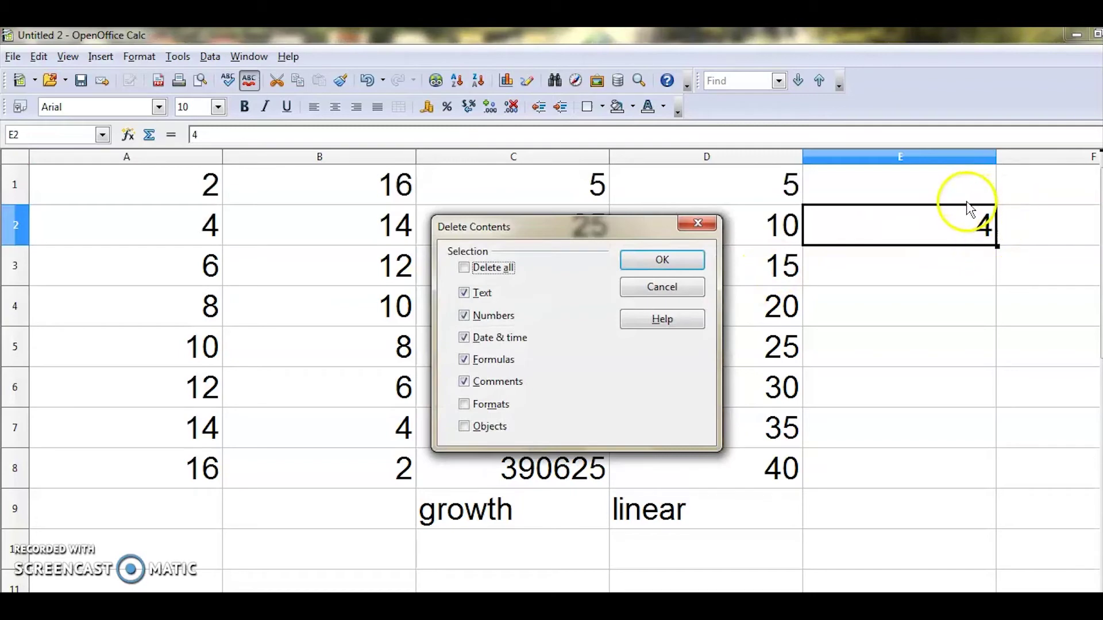
click(667, 265)
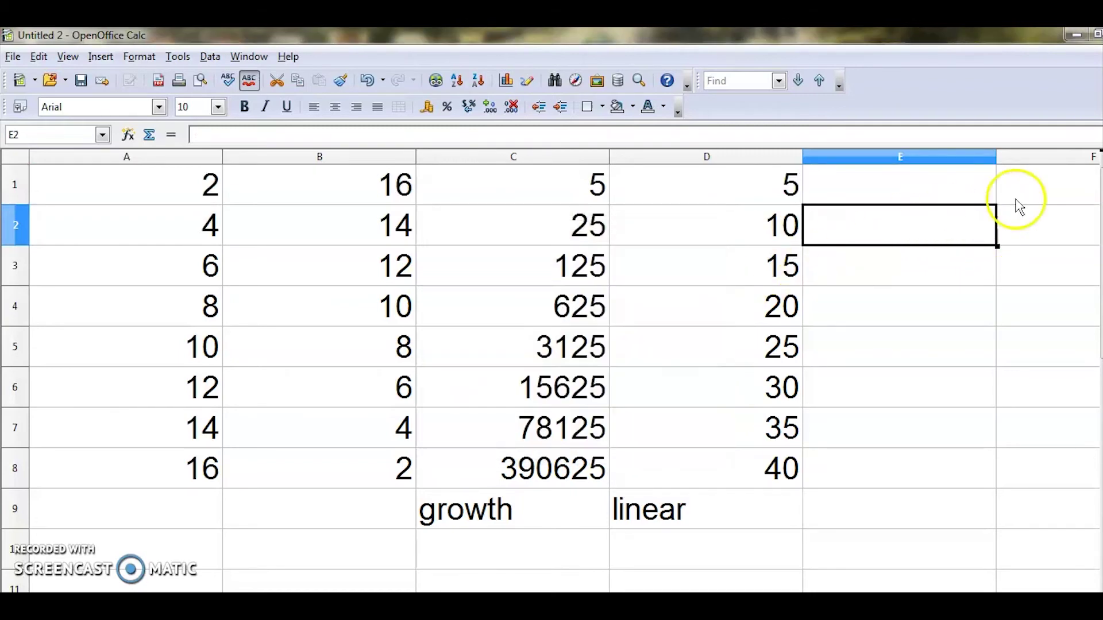
click(936, 180)
drag(998, 205, 998, 591)
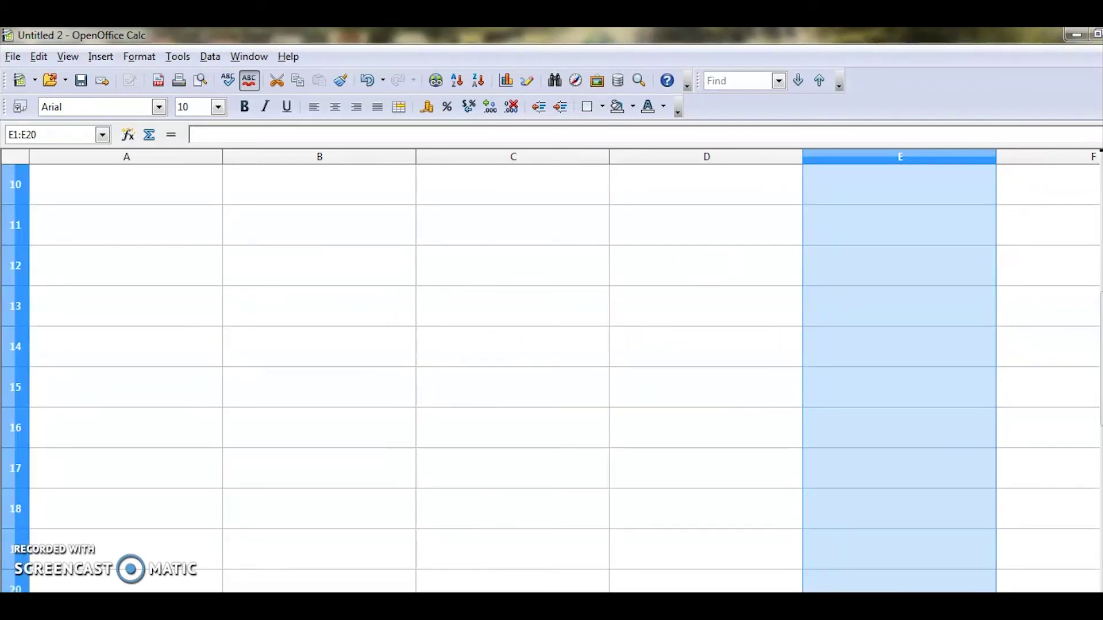
click(879, 500)
scroll(985, 387, up, 3)
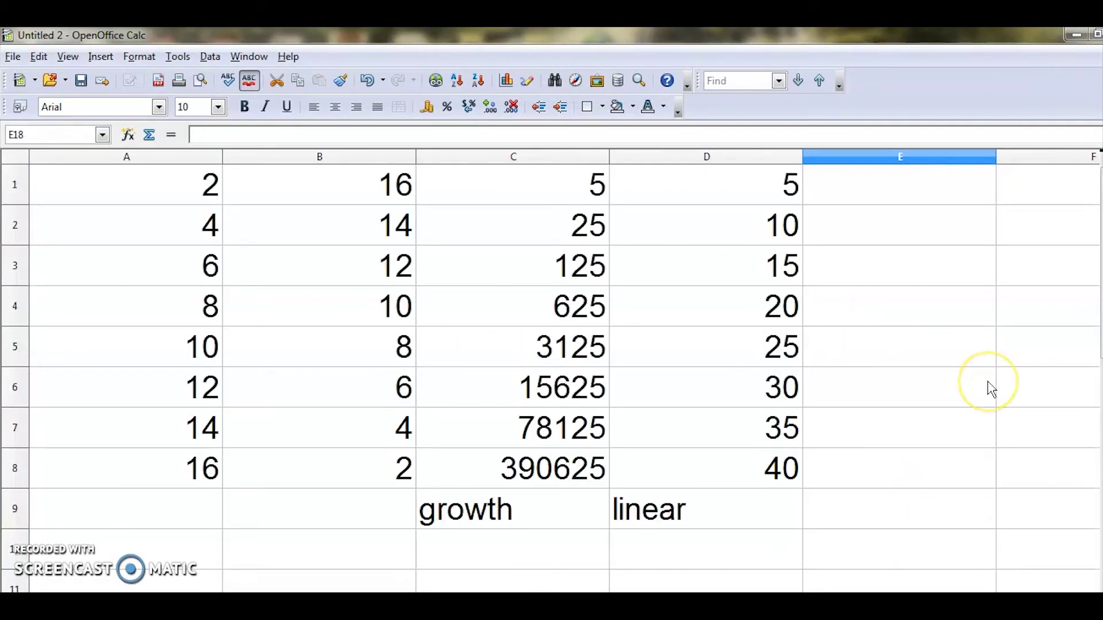
Step: Select E1:E11 as the range for the Fill Series dialog
drag(941, 195, 958, 580)
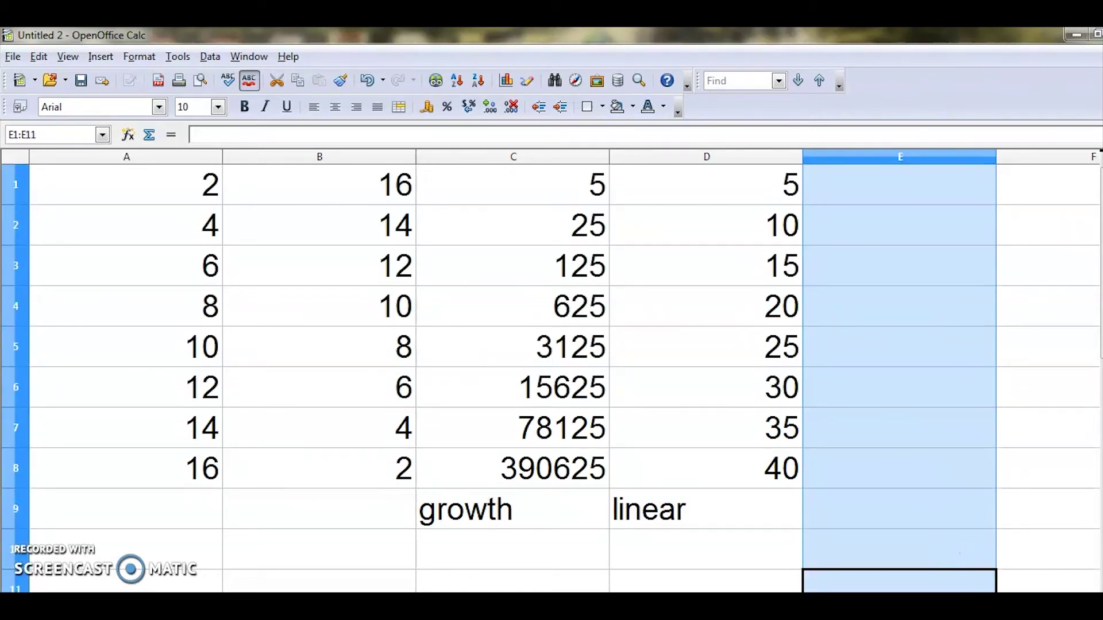
scroll(959, 553, down, 3)
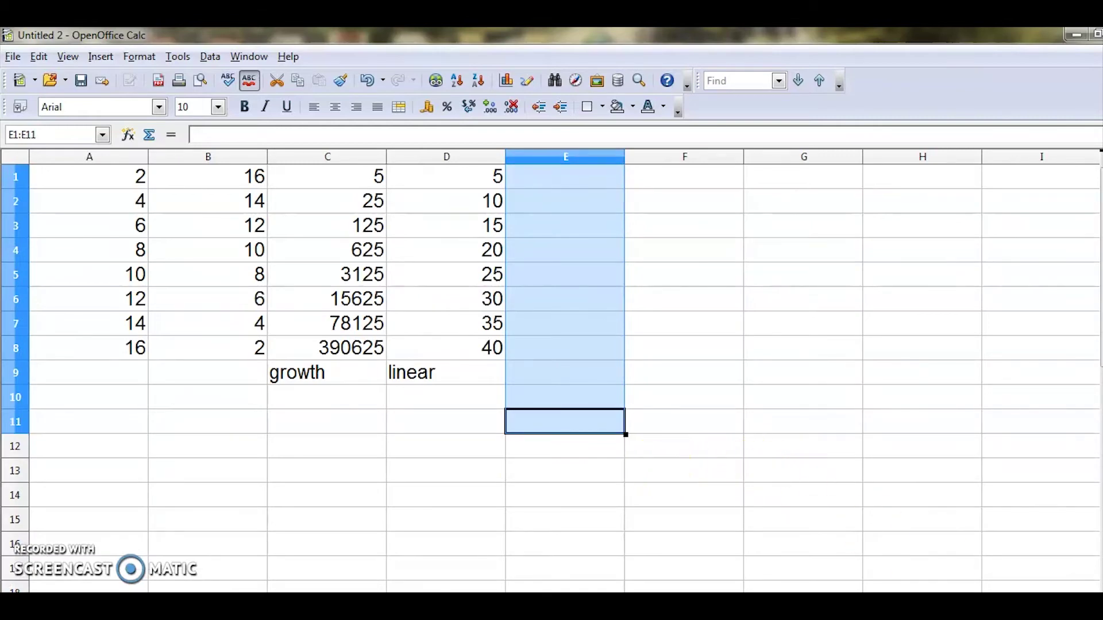
scroll(552, 371, up, 2)
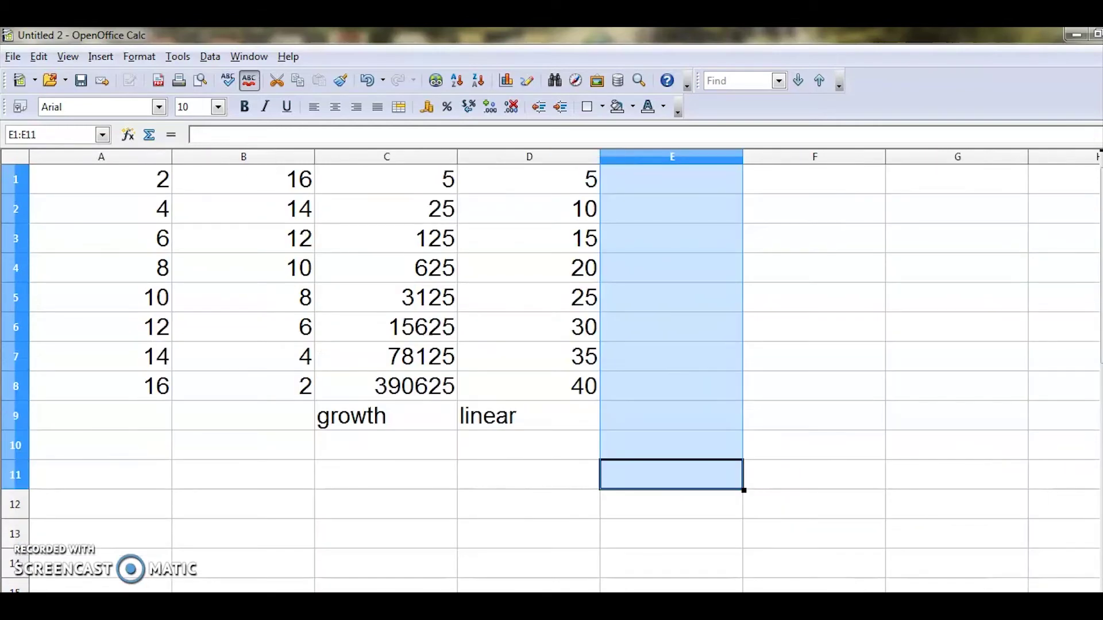
scroll(552, 370, up, 1)
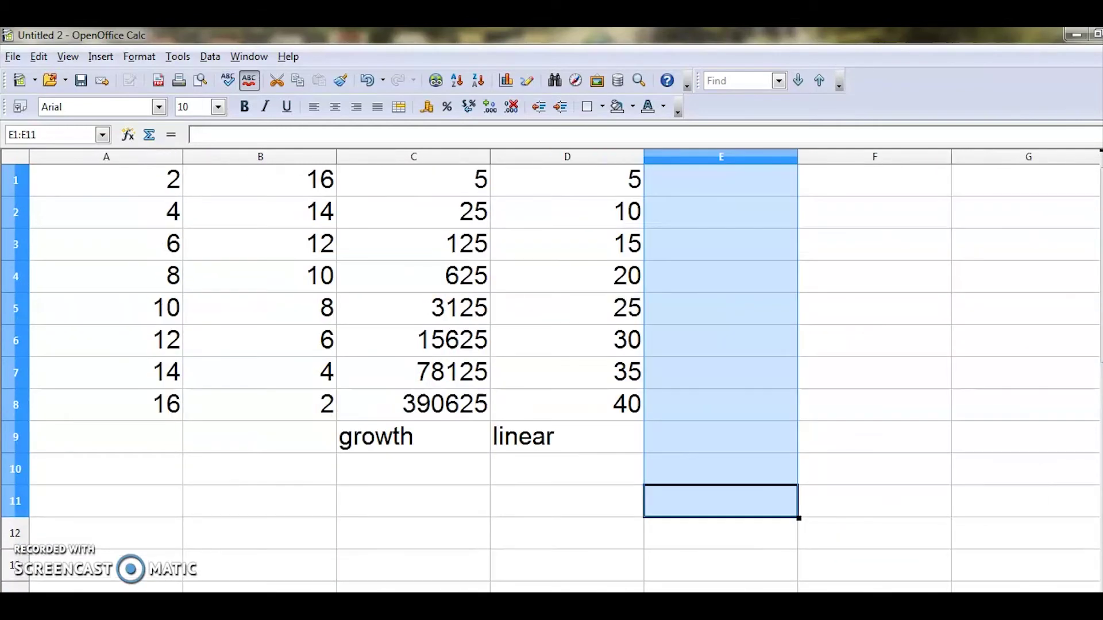
click(38, 56)
mouse_move(118, 333)
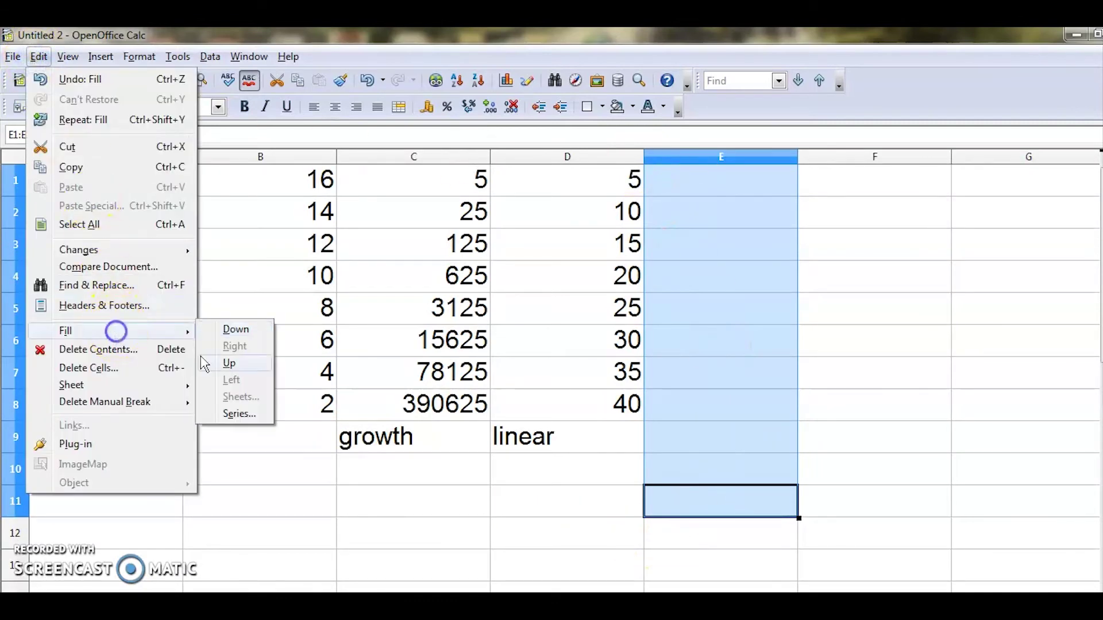
click(236, 415)
Step: Apply a Growth series with start 2 and increment 2, then switch to the Self Practice PDF
click(466, 296)
click(460, 372)
text(2)
click(436, 428)
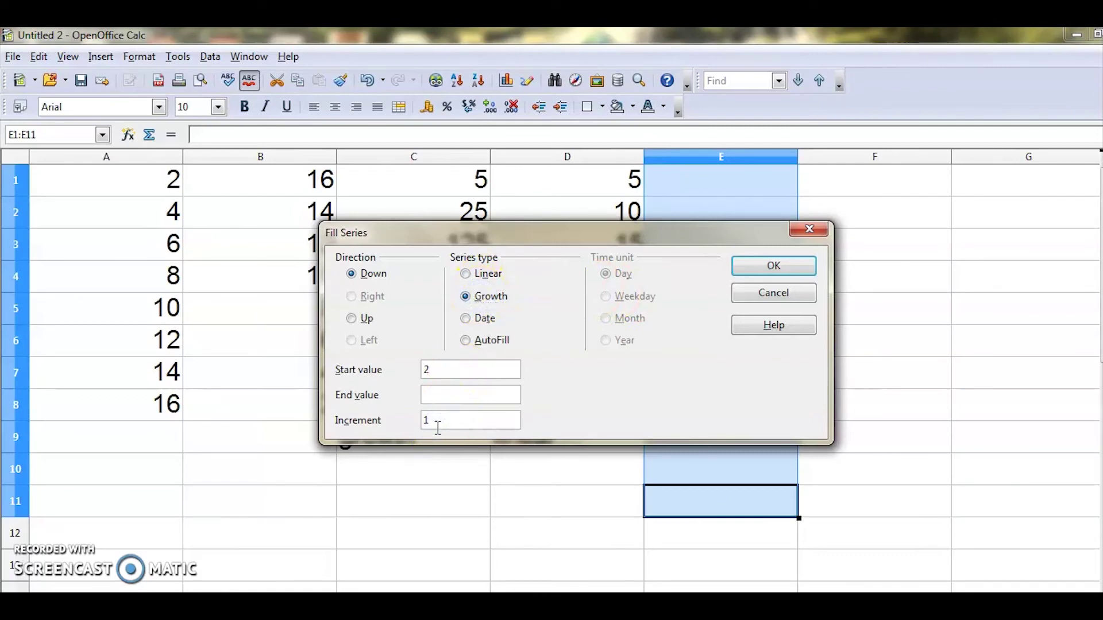
text(2)
click(438, 395)
click(773, 267)
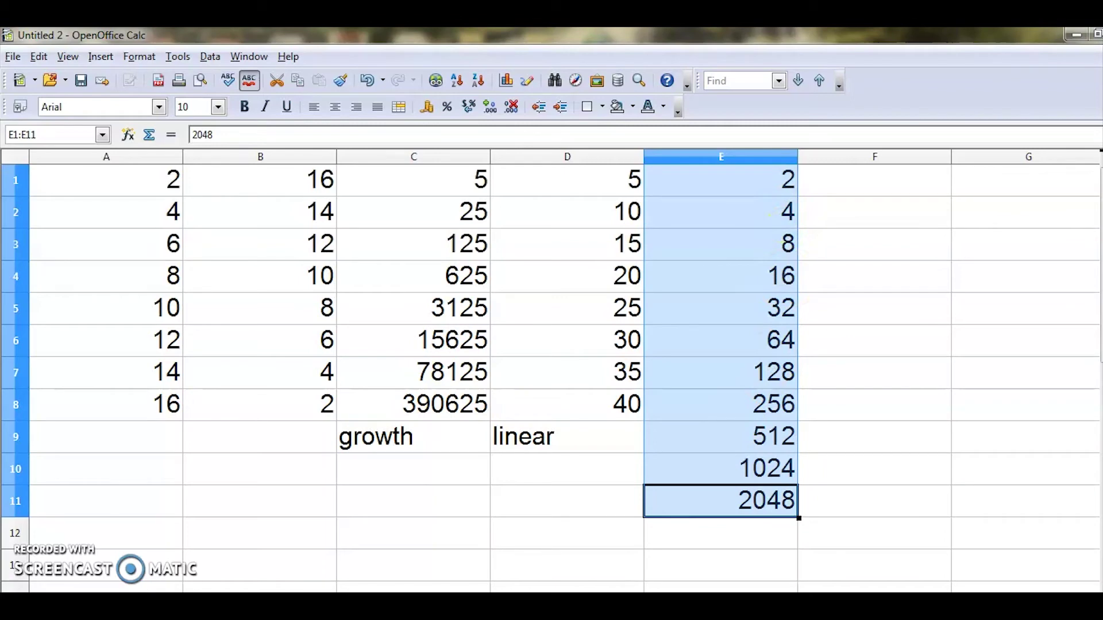
key(alt+Tab)
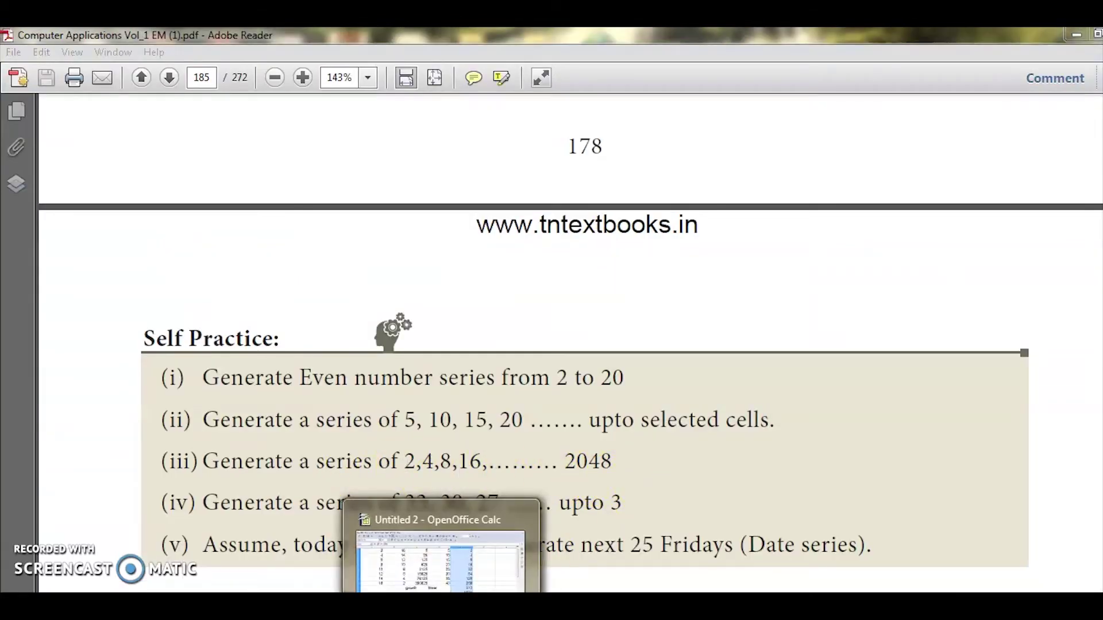
Step: Fill E1:E11 as a Growth series with increment 2 and end value 2048
key(alt+Tab)
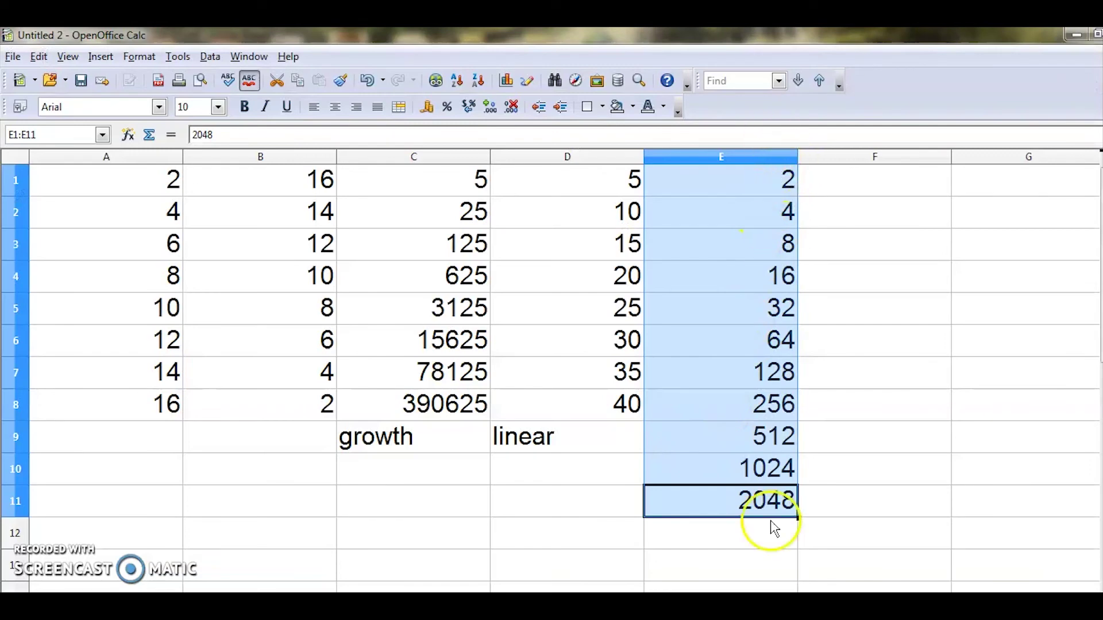
click(39, 57)
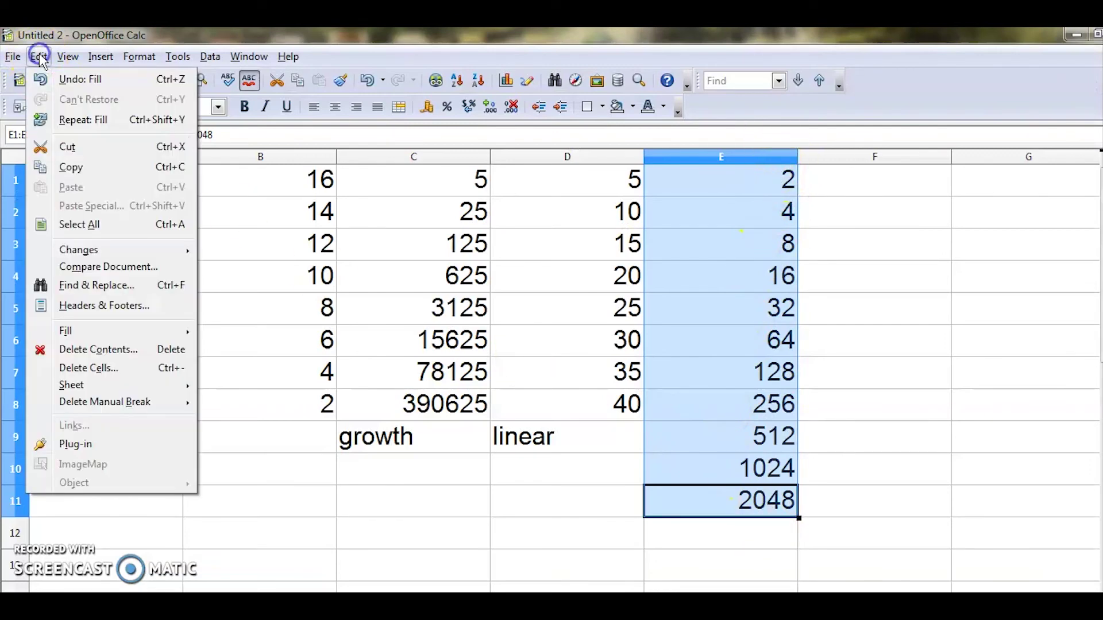
mouse_move(121, 333)
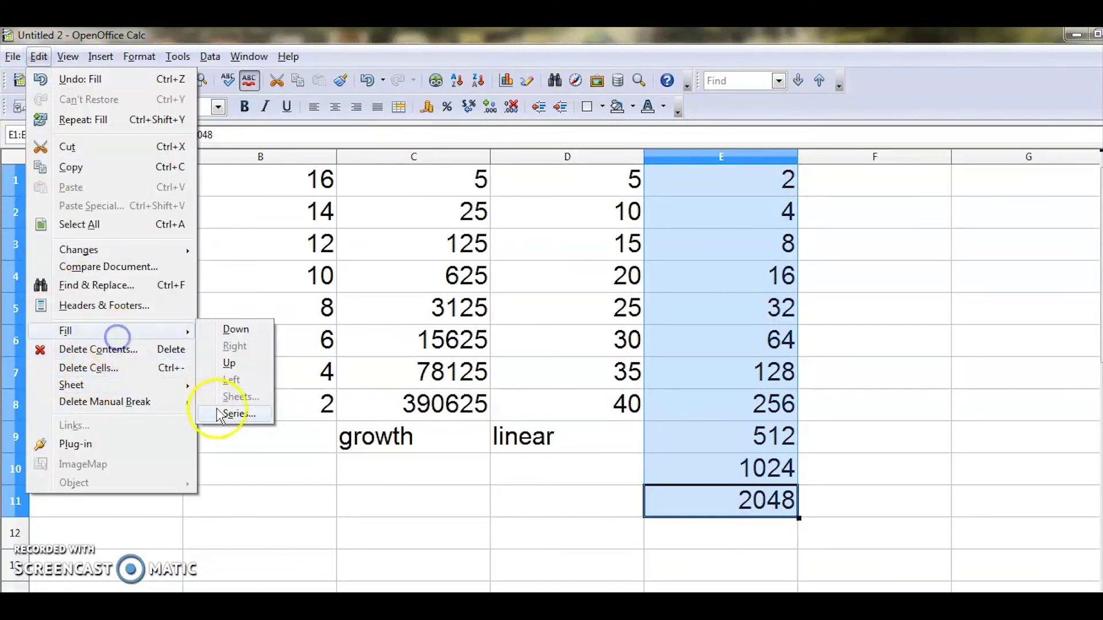
click(236, 411)
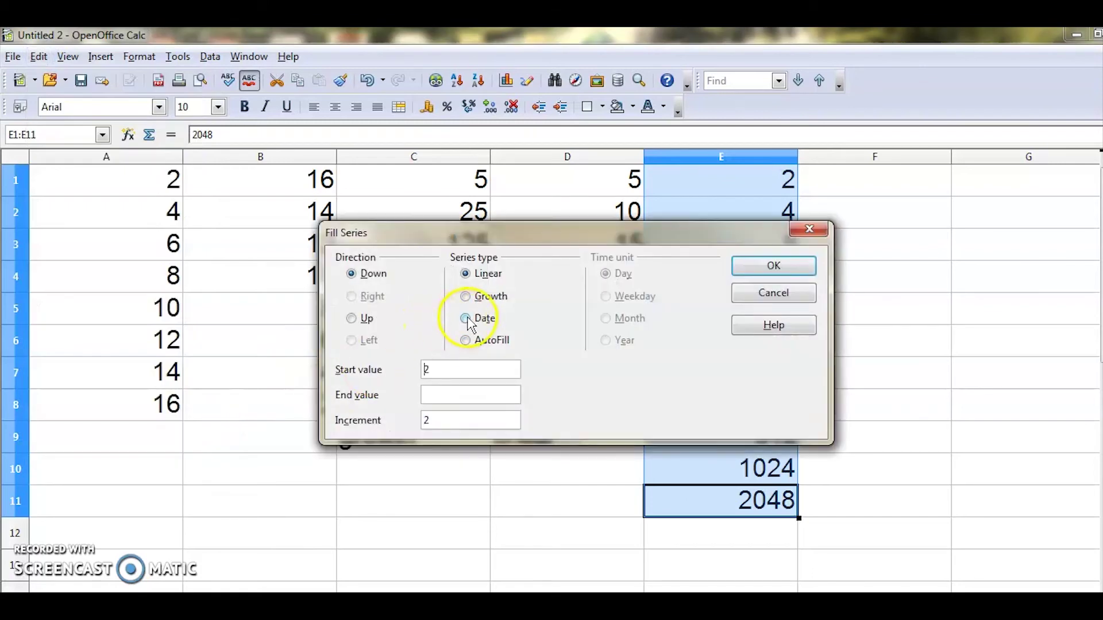
click(466, 297)
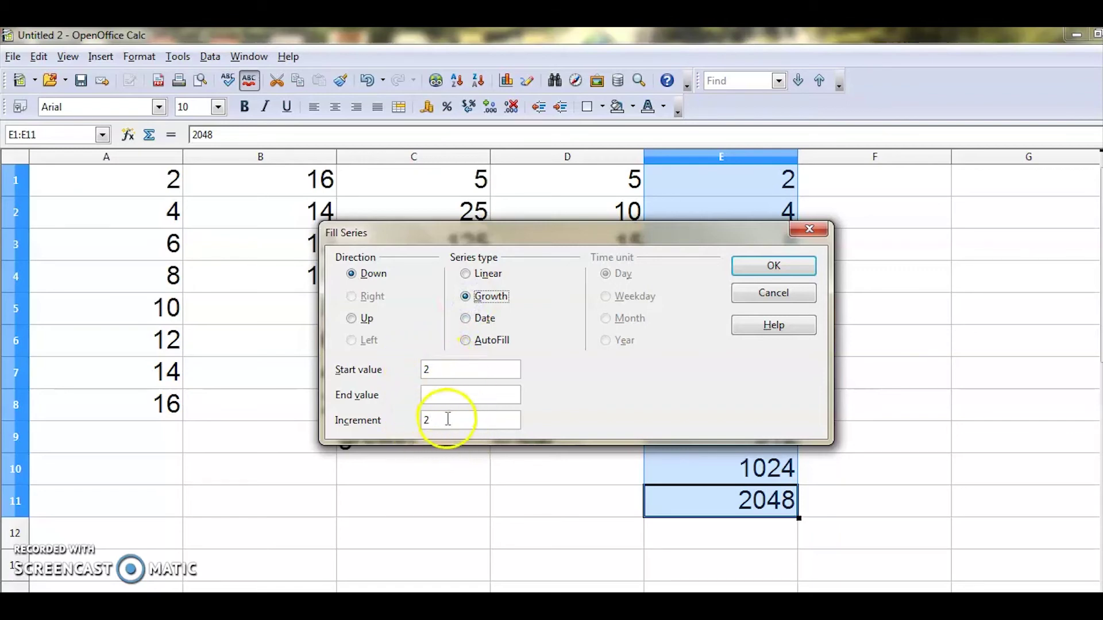
click(443, 397)
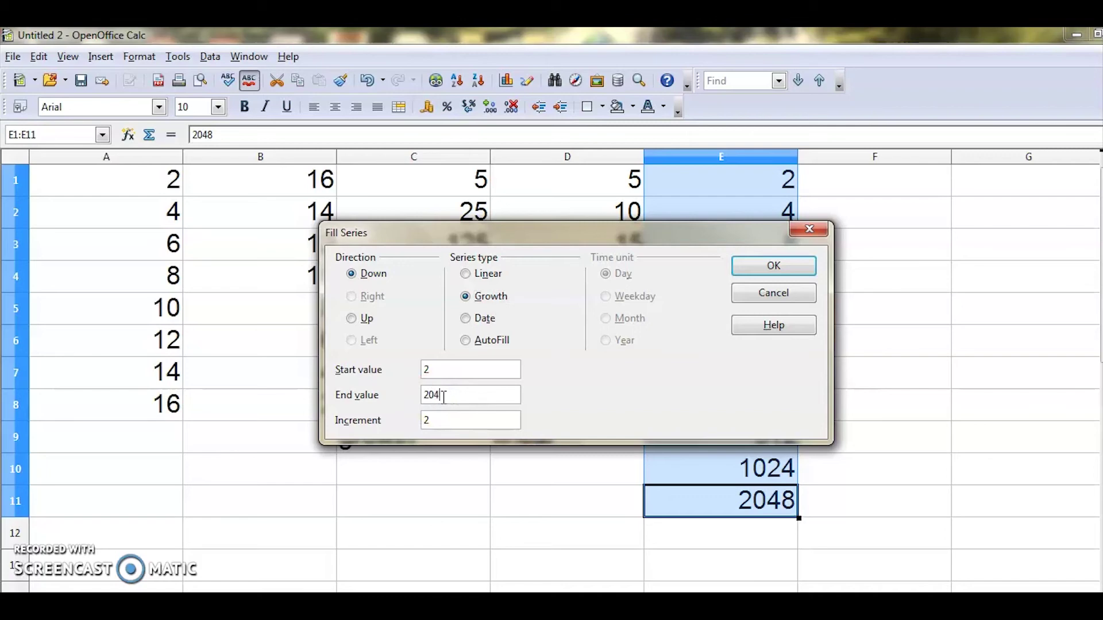
click(763, 265)
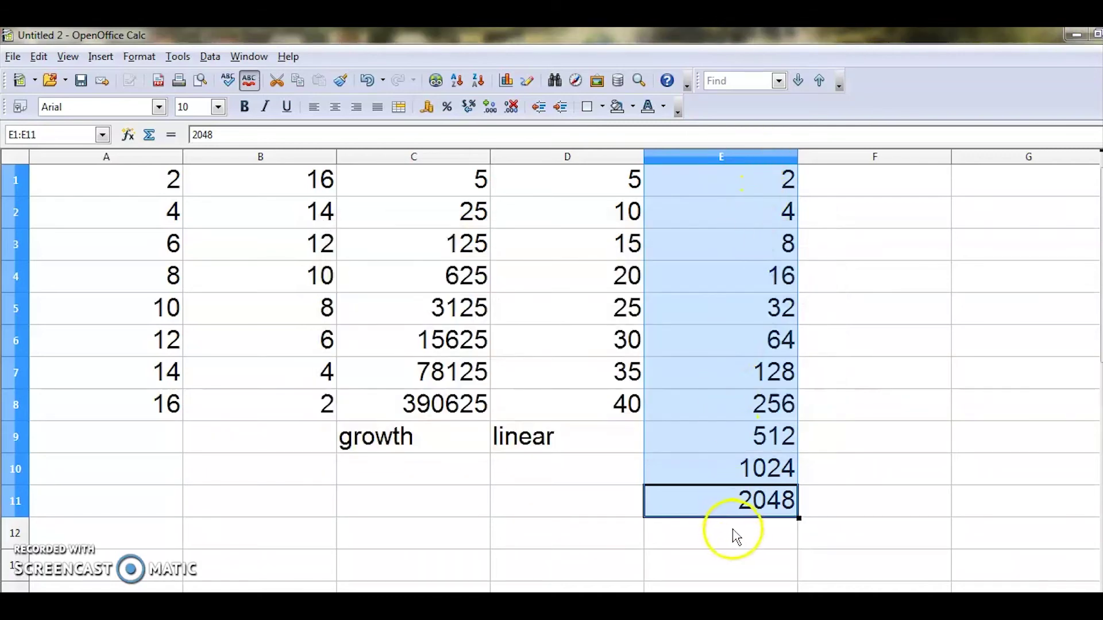
Step: After reading the textbook exercise, select cells F1 through F11
key(alt+Tab)
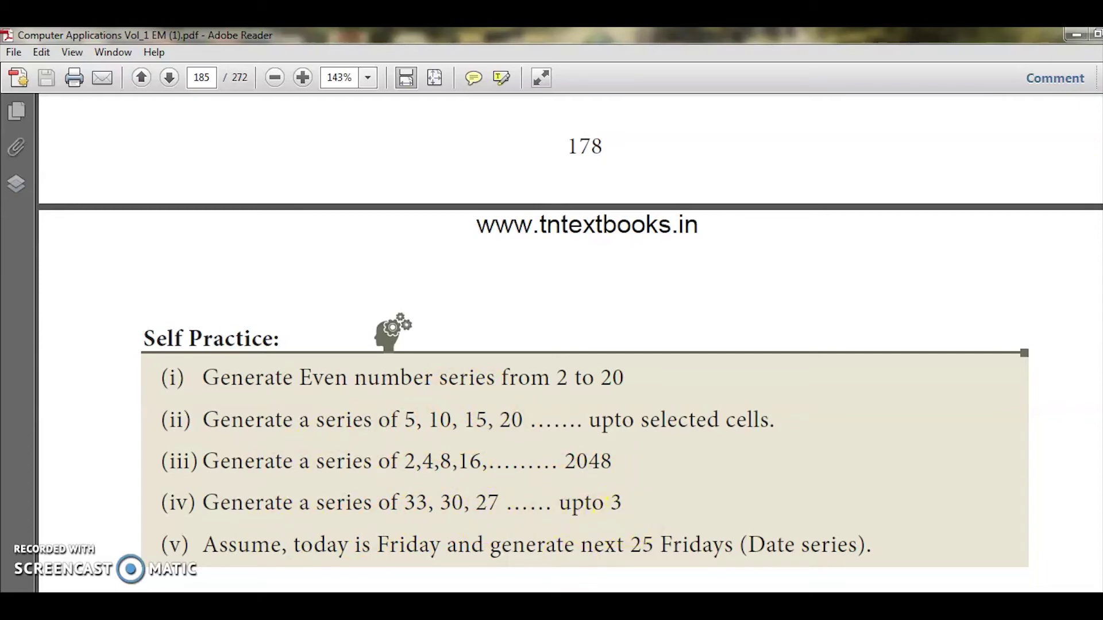
key(alt+Tab)
click(908, 184)
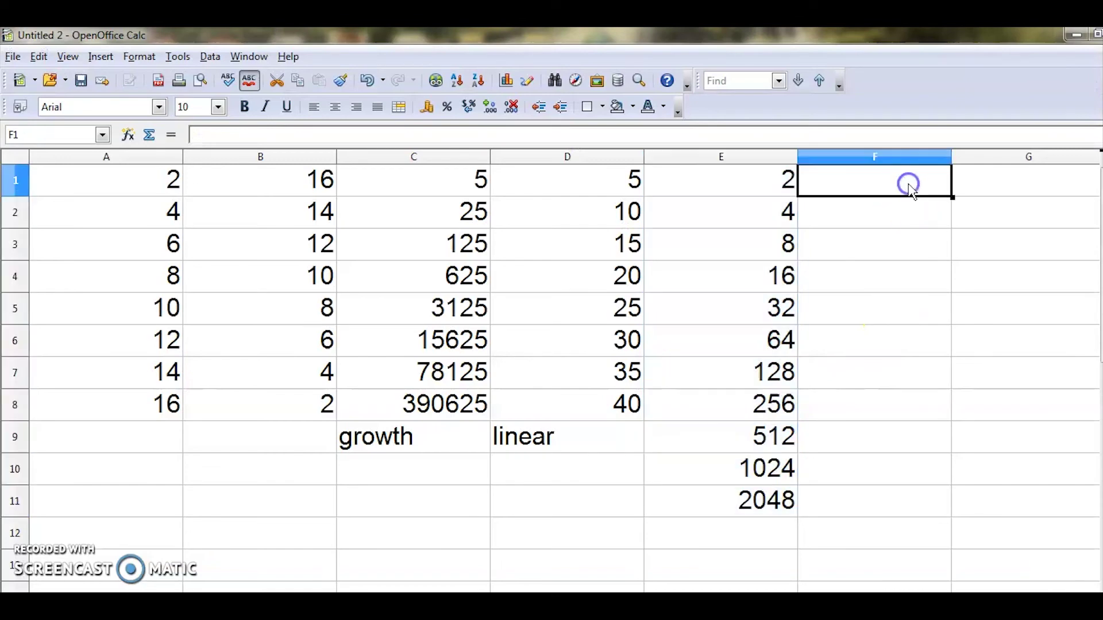
drag(952, 197, 940, 517)
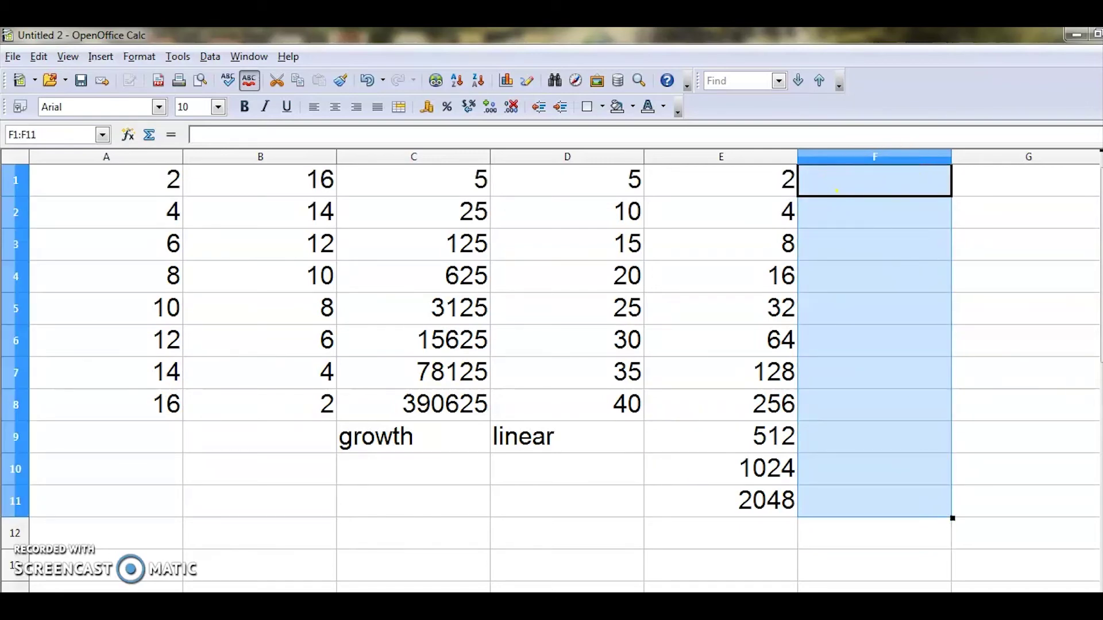
Step: Recheck the textbook exercise list and cancel the stray 3 entered in F1
key(alt+Tab)
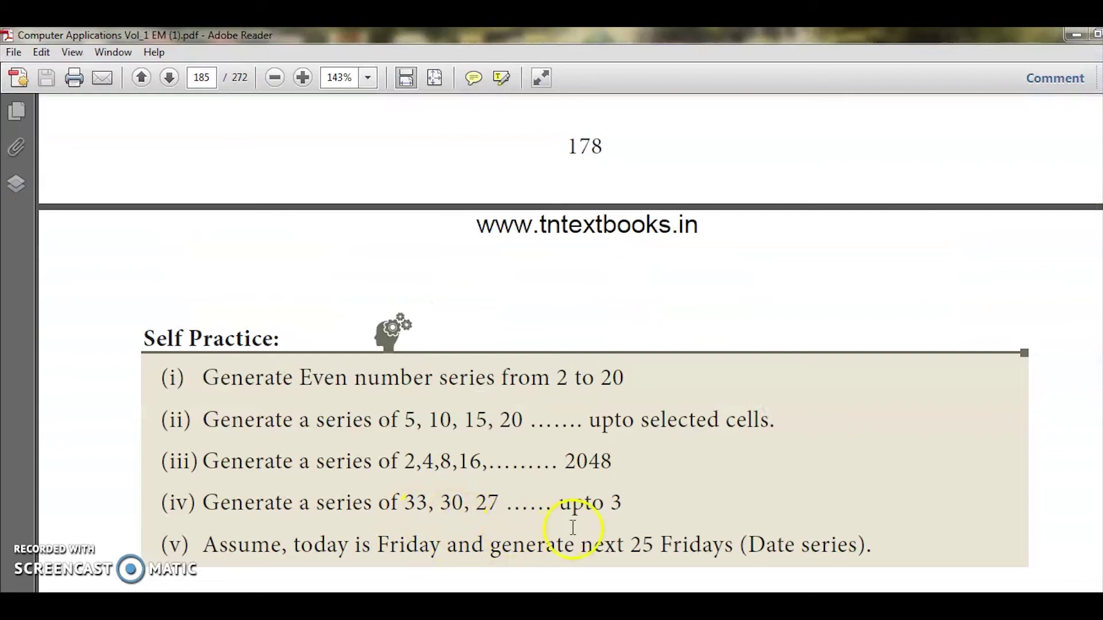
key(alt+Tab)
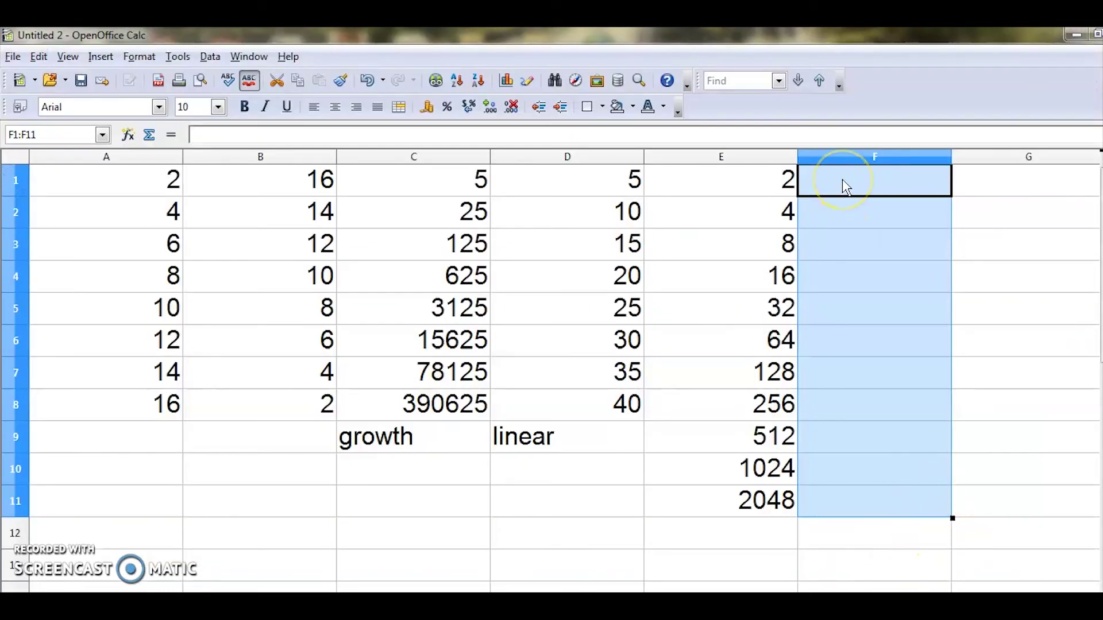
text(3)
key(Escape)
Step: In Fill Series for column F, set start value 33 and end value 3
click(38, 56)
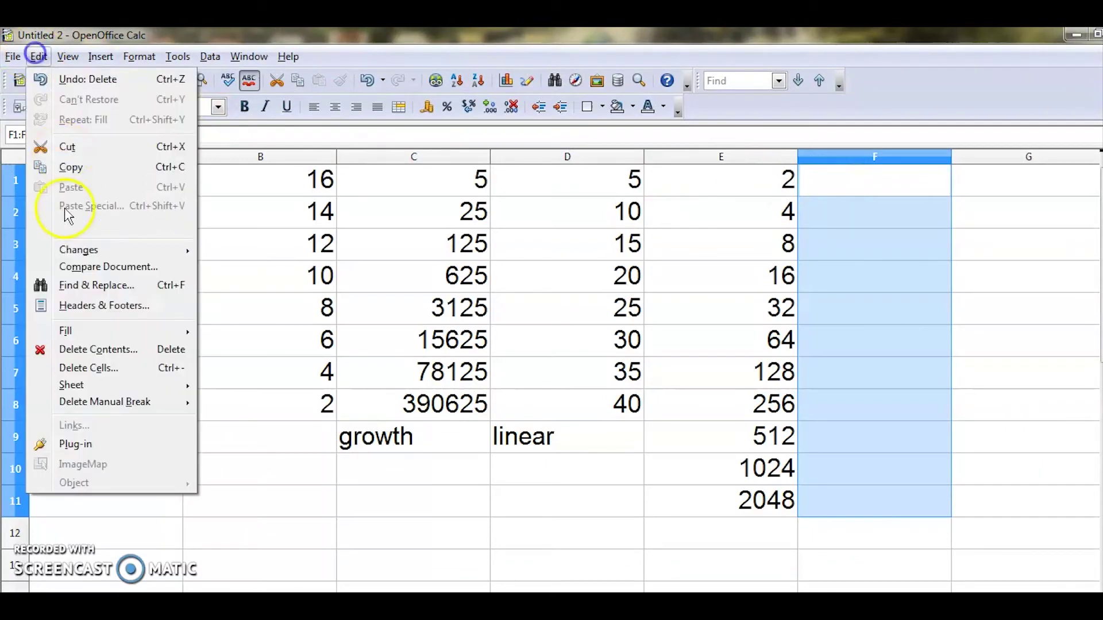
click(76, 331)
click(243, 414)
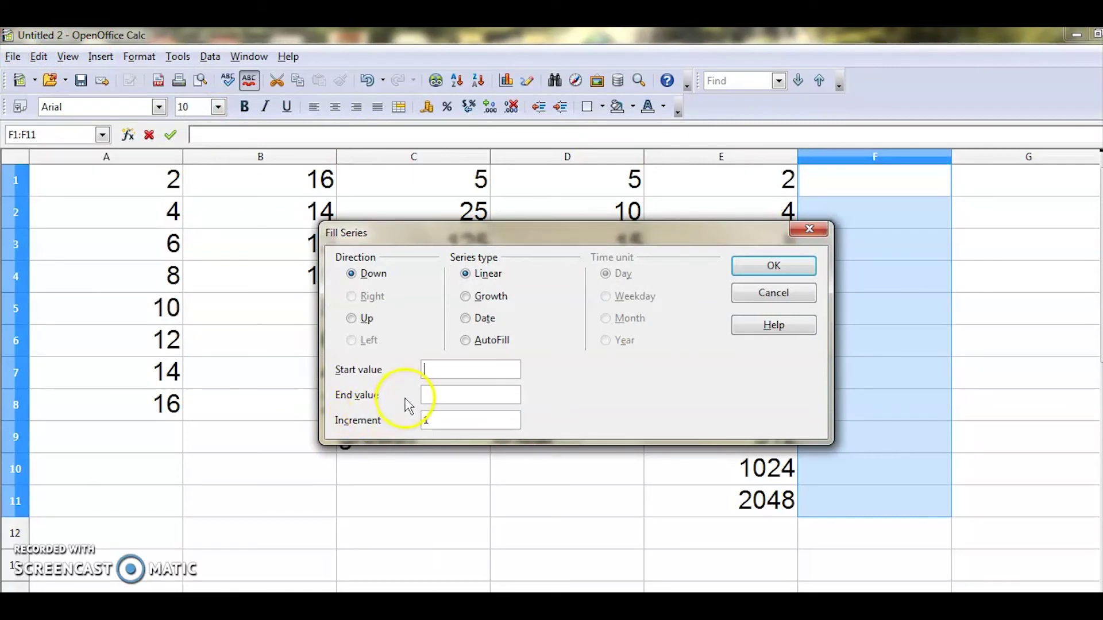
text(33)
click(451, 395)
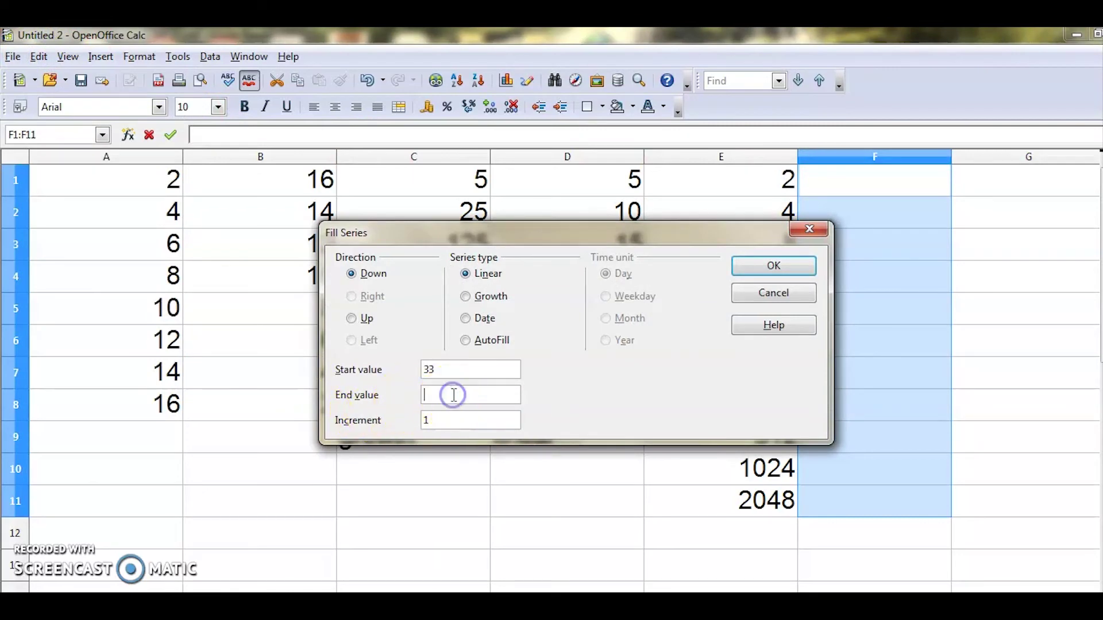
text(3)
click(443, 415)
Step: Set the increment to -3 and apply the countdown series
key(BackSpace)
click(140, 268)
click(455, 390)
click(444, 372)
click(443, 393)
click(444, 423)
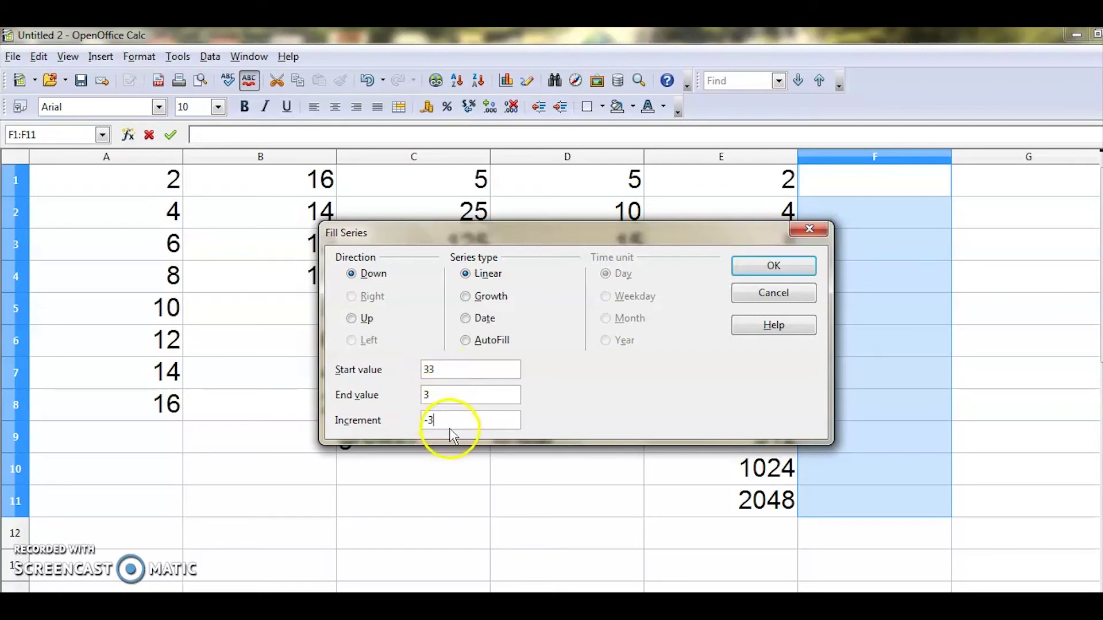
click(781, 270)
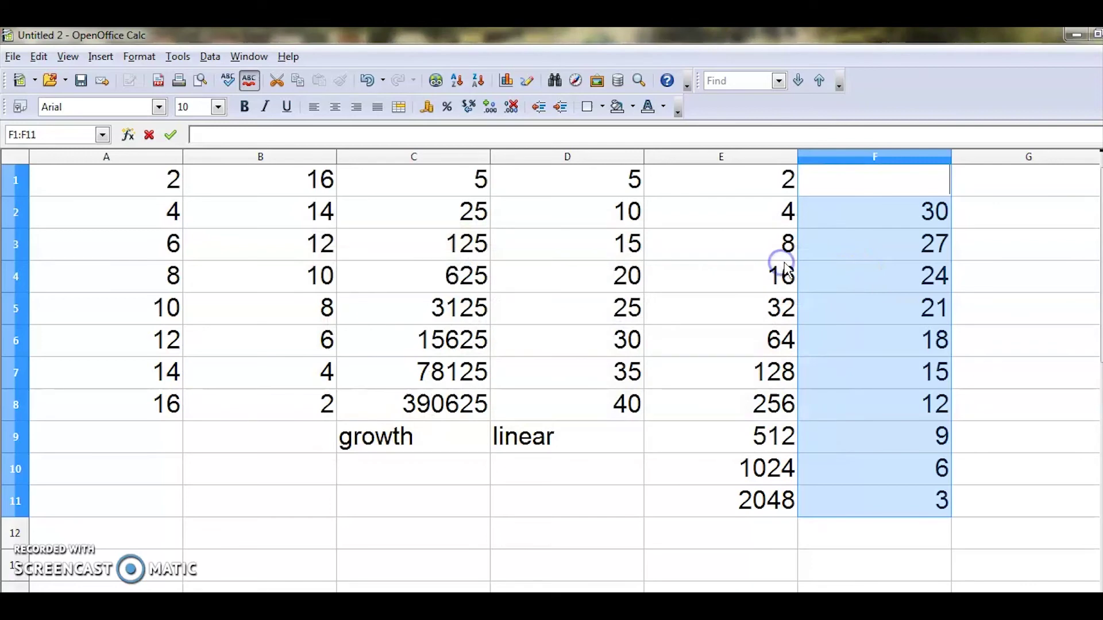
Step: Type 33 into F1, then check the next exercise in the textbook PDF
text(33)
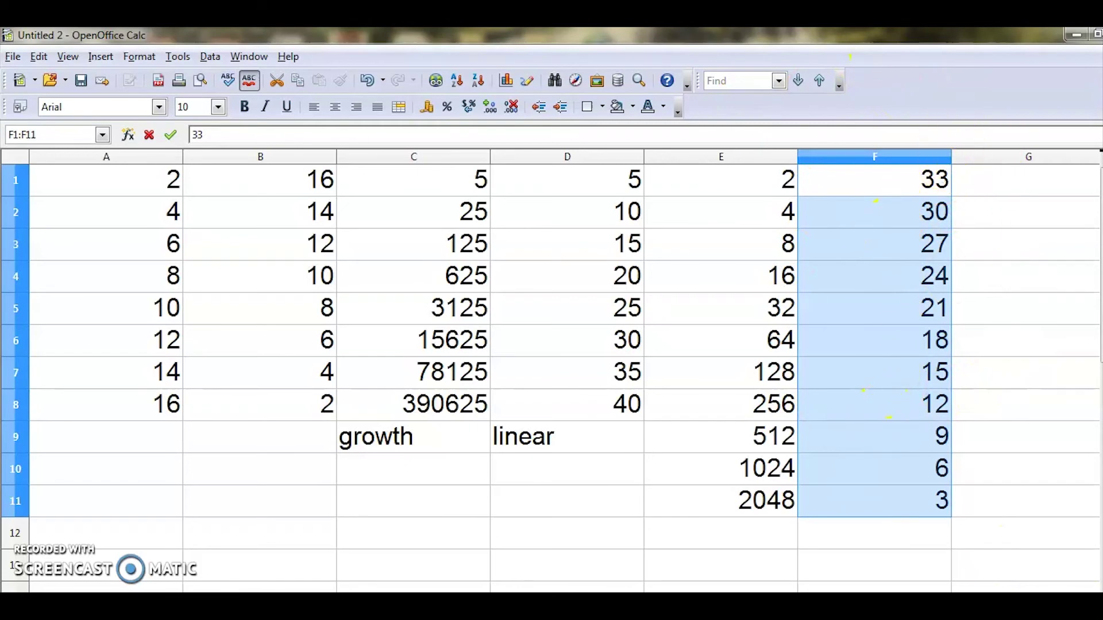
key(alt+Tab)
scroll(551, 344, right, 1)
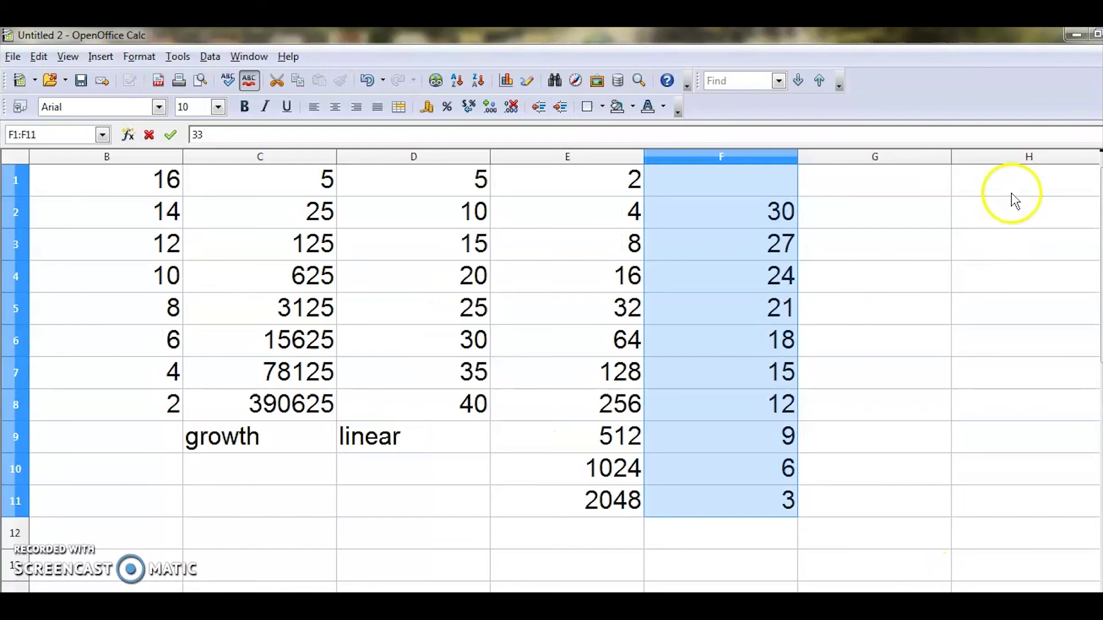
click(913, 178)
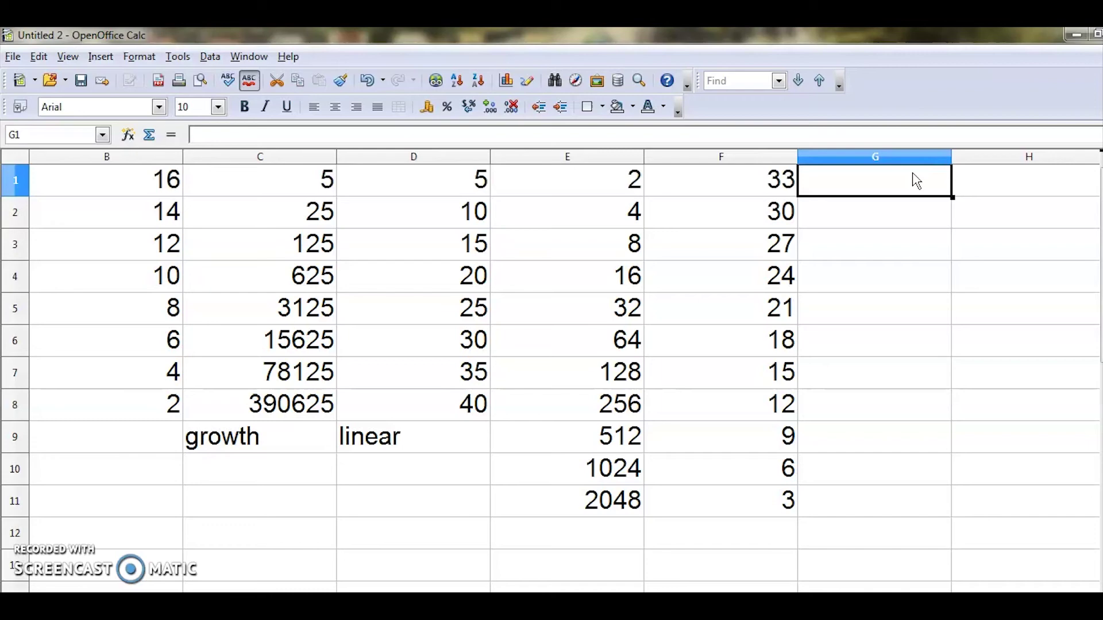
text(4/12)
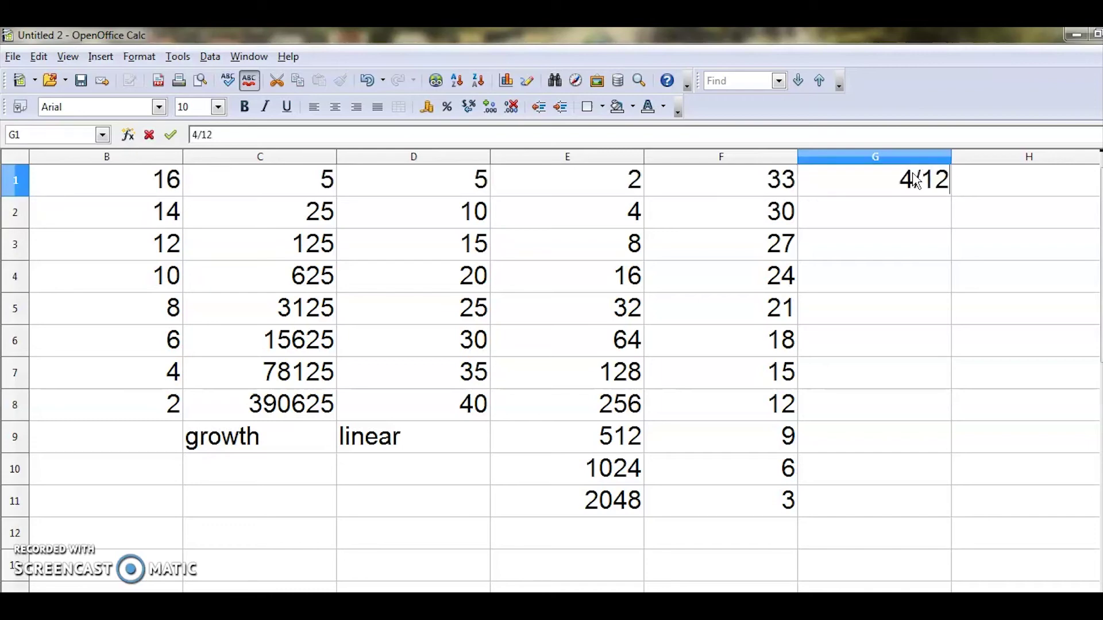
text(/2020)
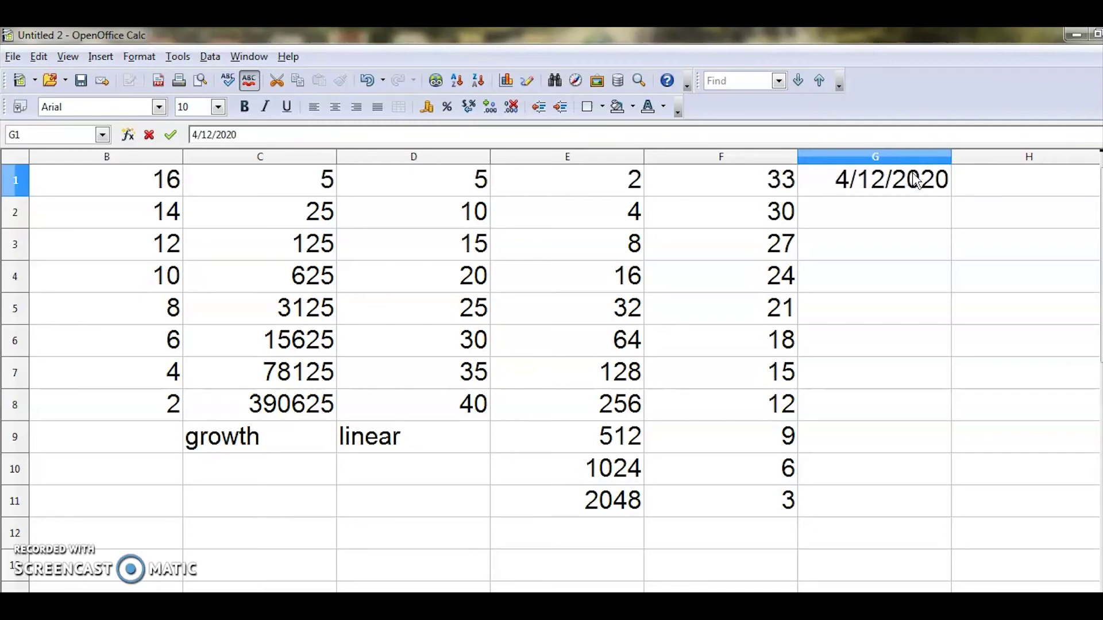
click(908, 182)
click(1050, 240)
click(906, 185)
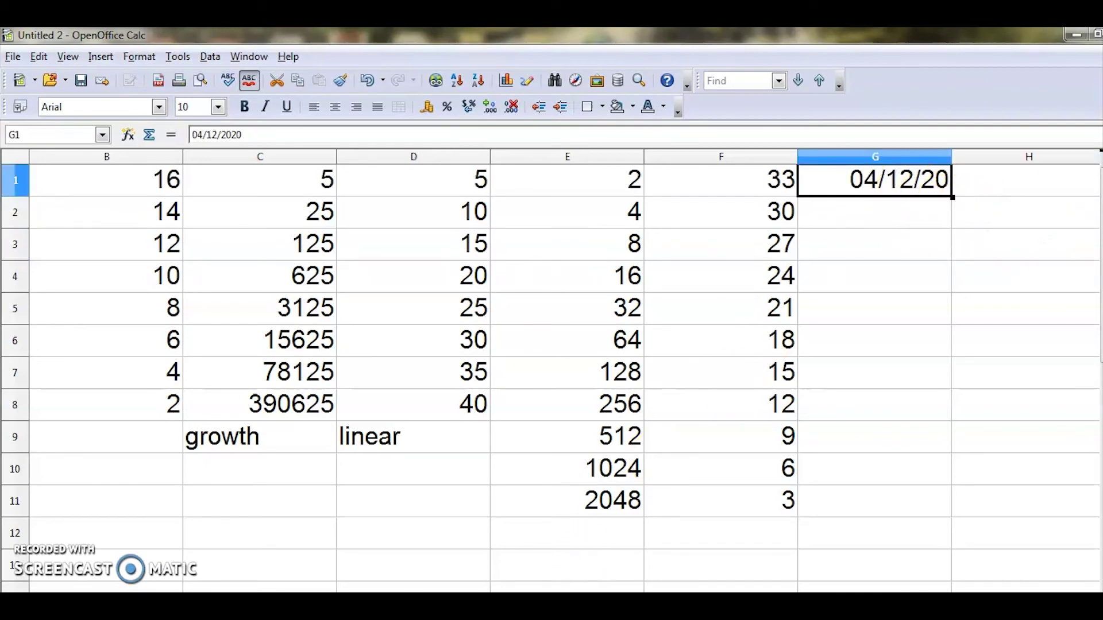
key(alt+Tab)
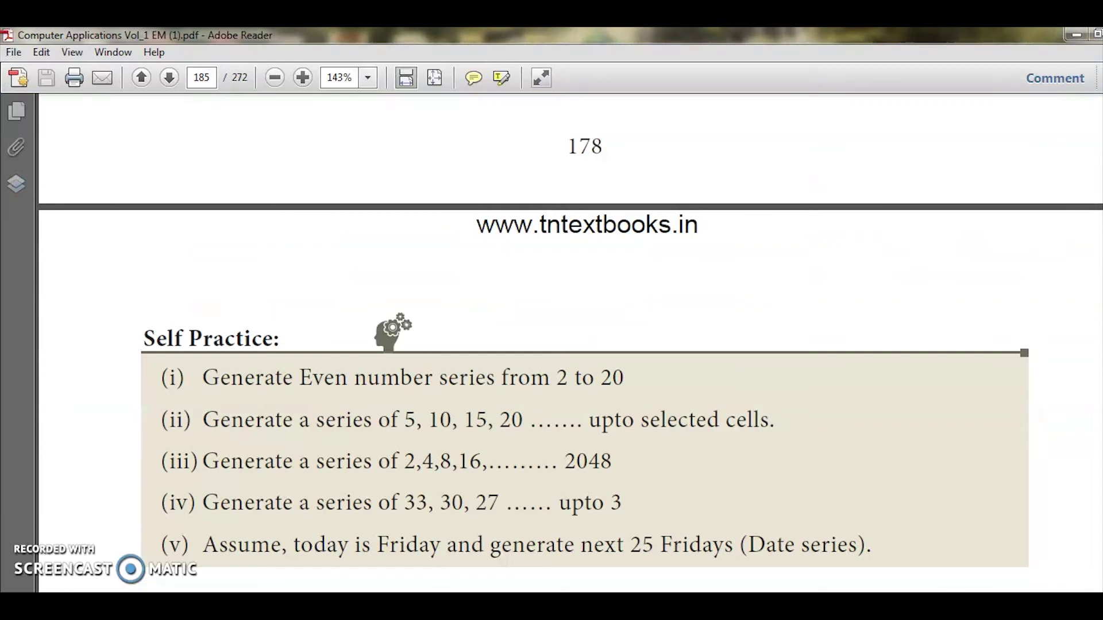
key(alt+Tab)
drag(952, 199, 940, 516)
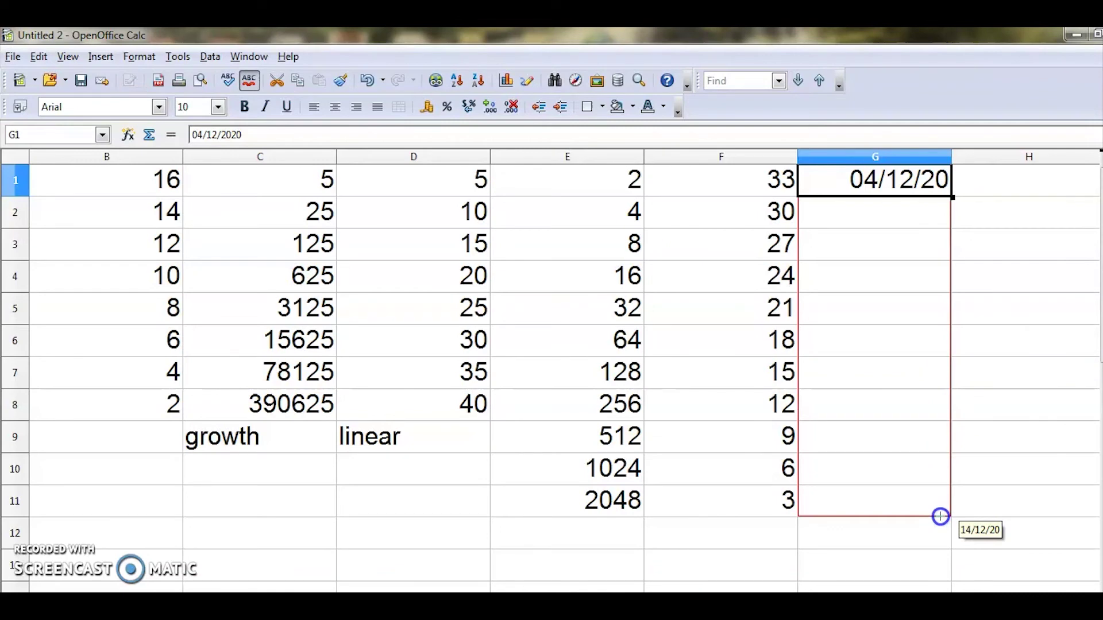
drag(941, 517, 940, 517)
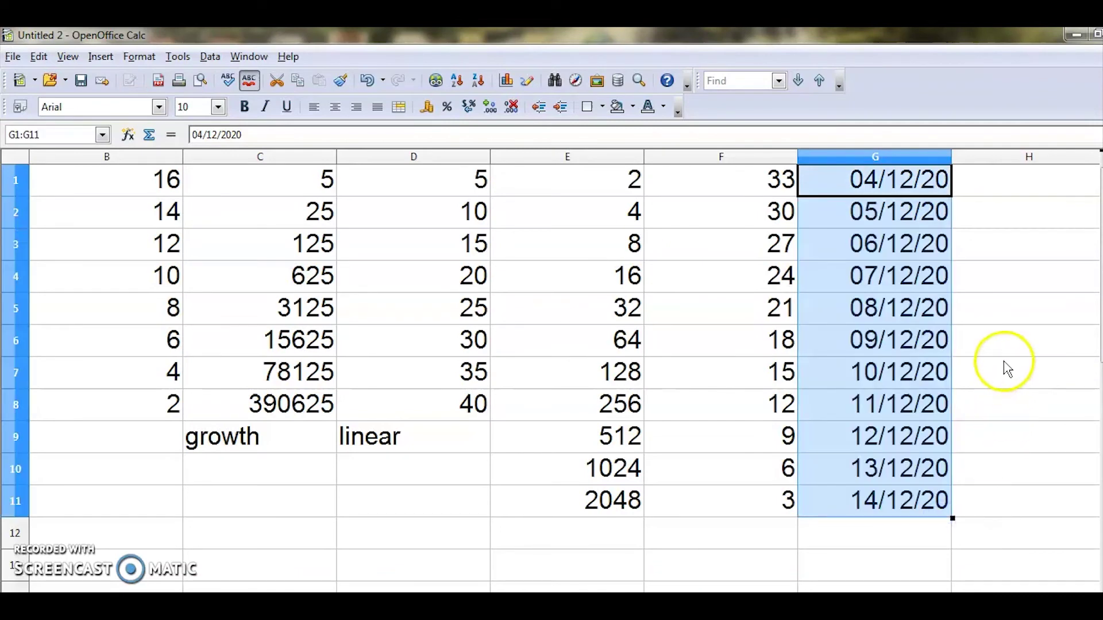
key(ctrl+z)
click(936, 178)
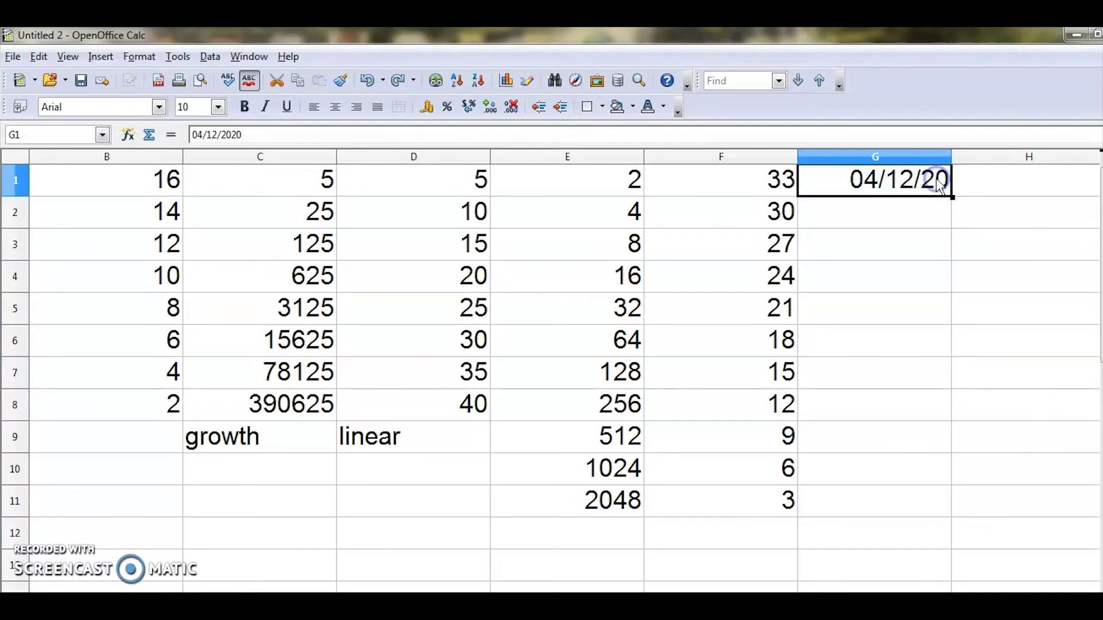
right_click(928, 183)
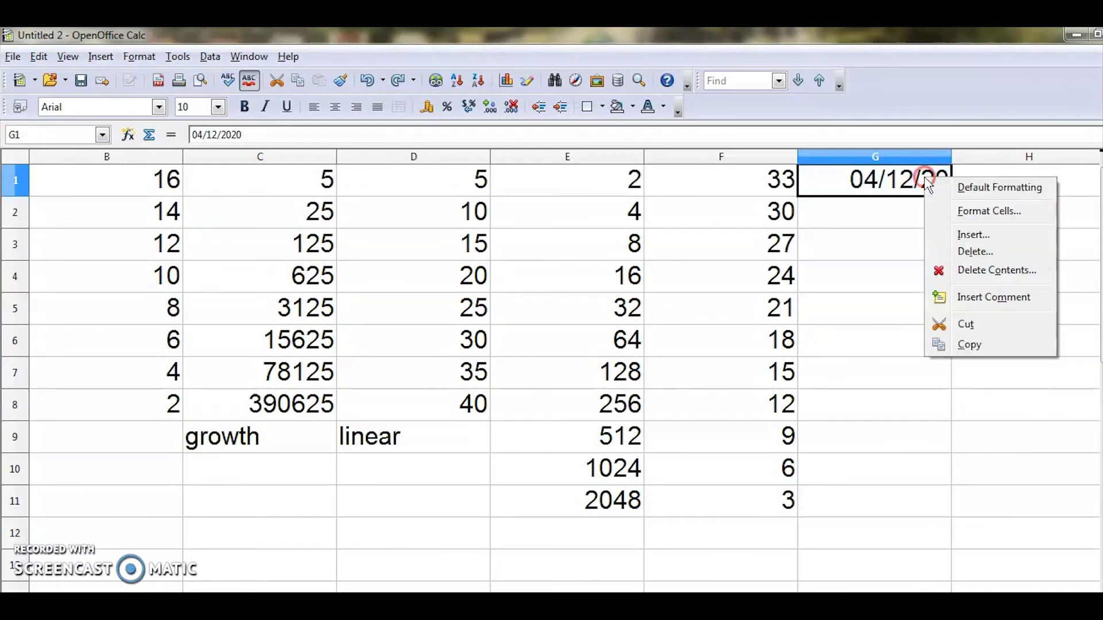
click(987, 256)
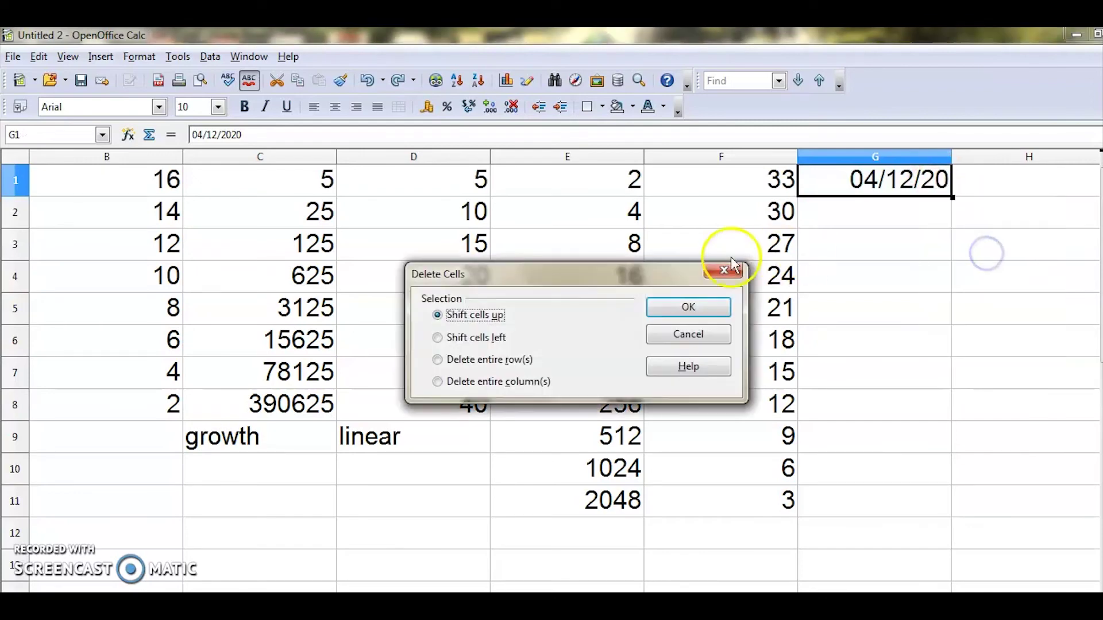
click(720, 305)
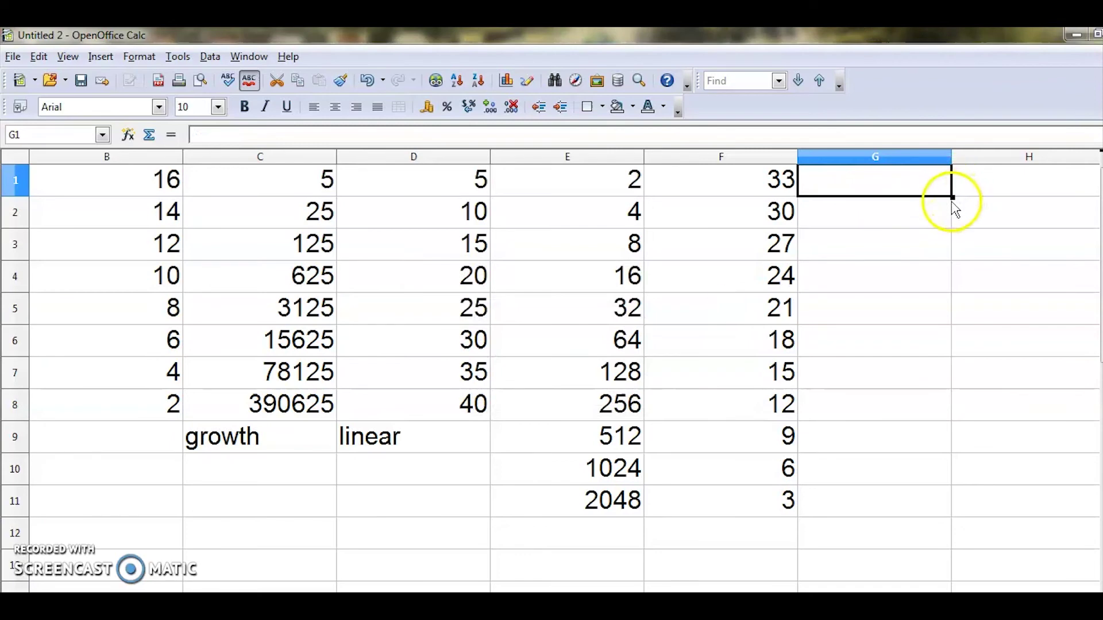
drag(953, 197, 990, 525)
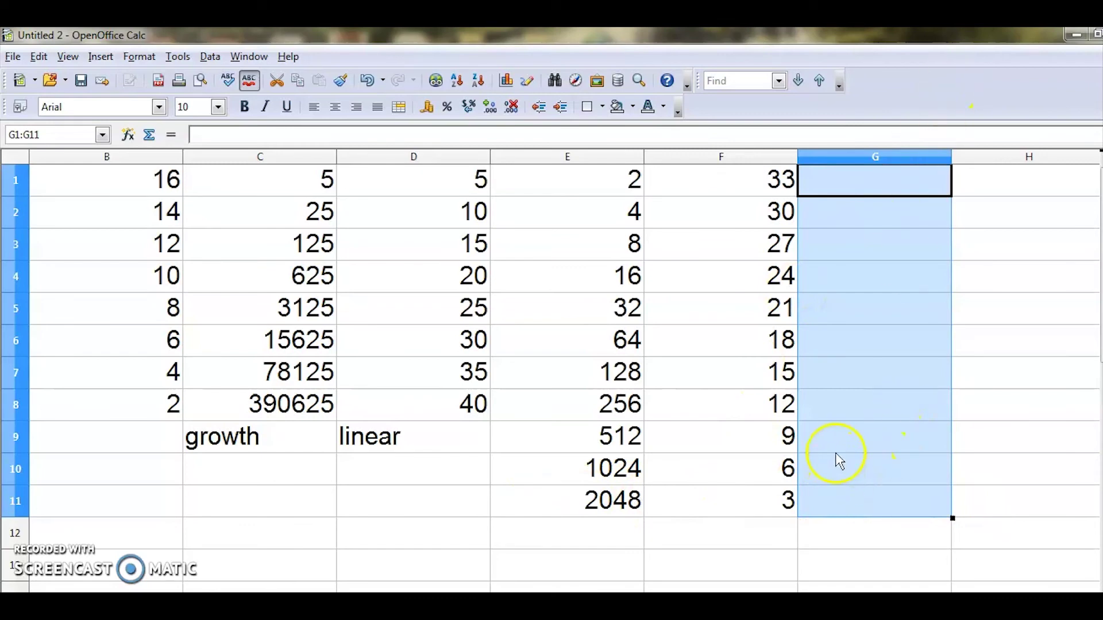
click(48, 57)
click(129, 331)
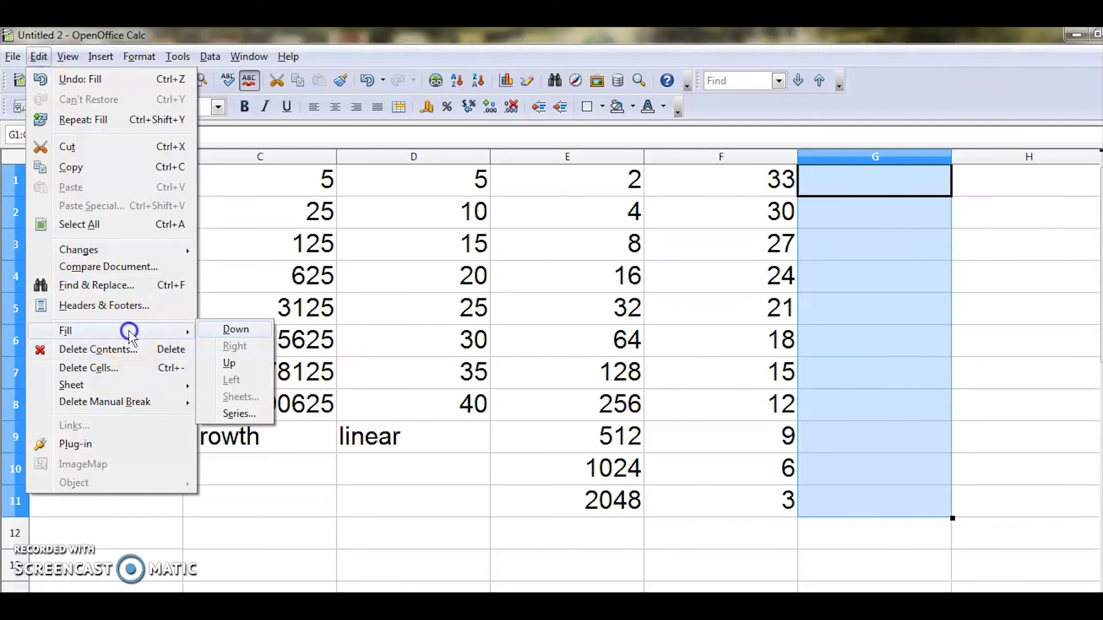
click(240, 414)
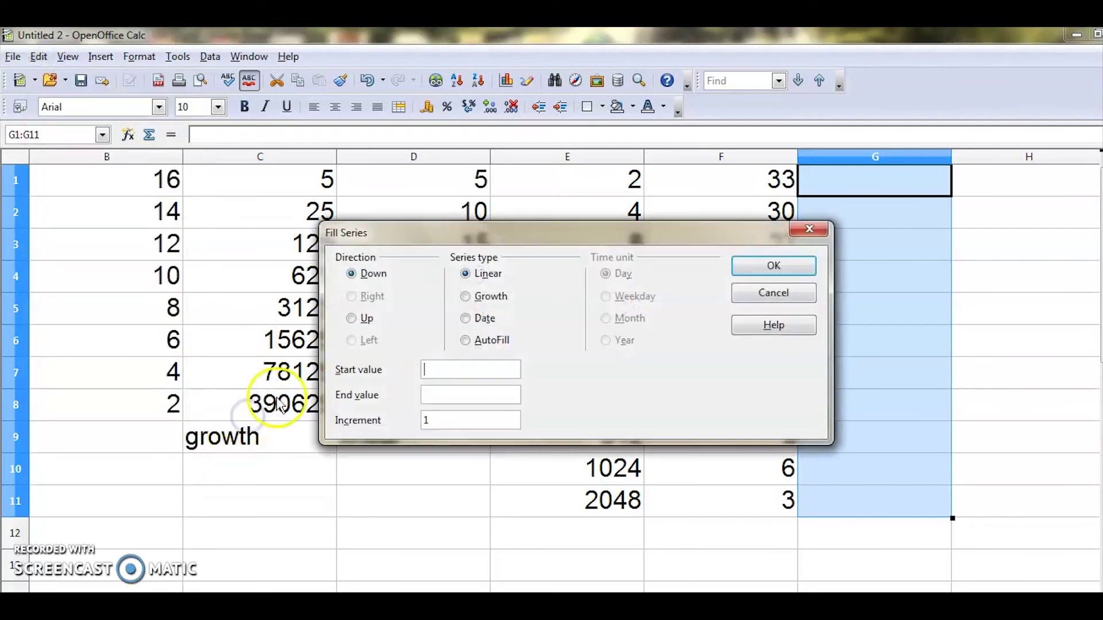
click(464, 319)
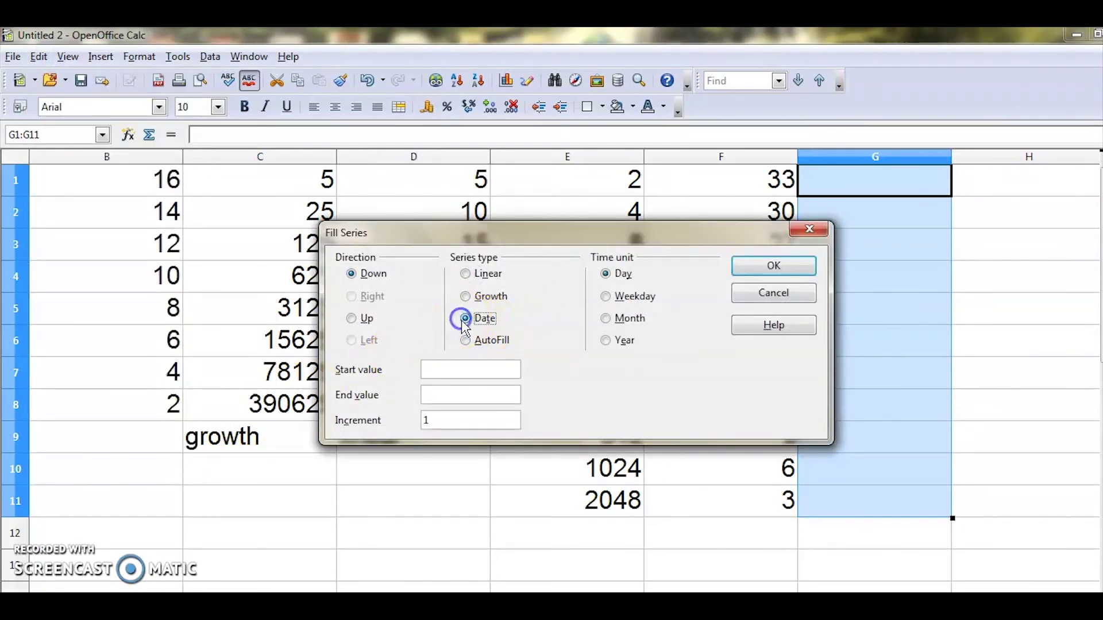
click(605, 296)
click(476, 369)
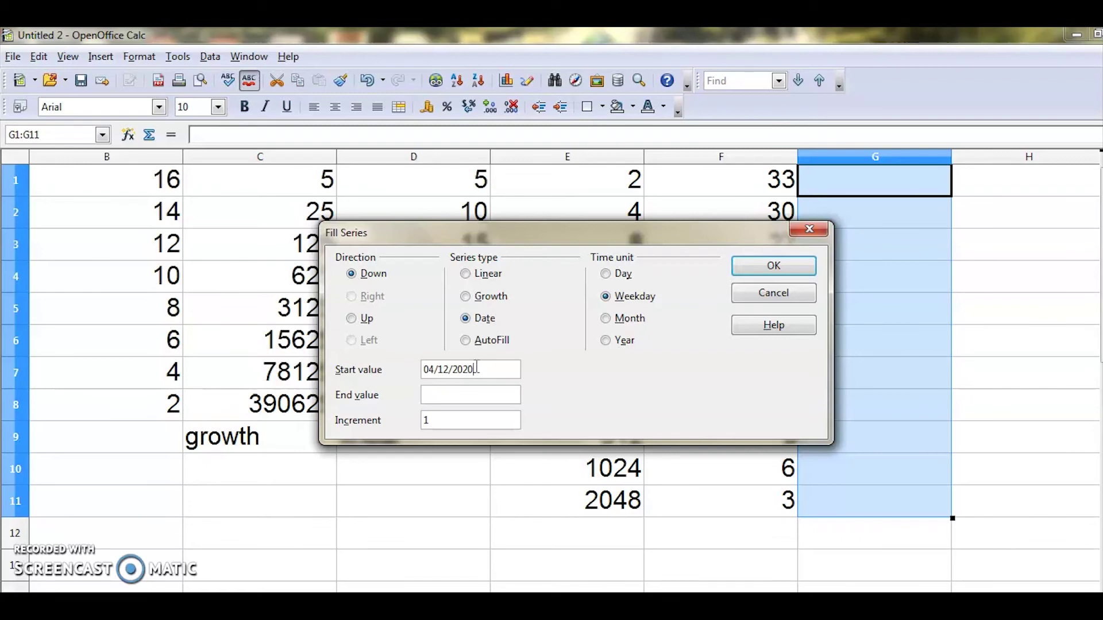
click(436, 421)
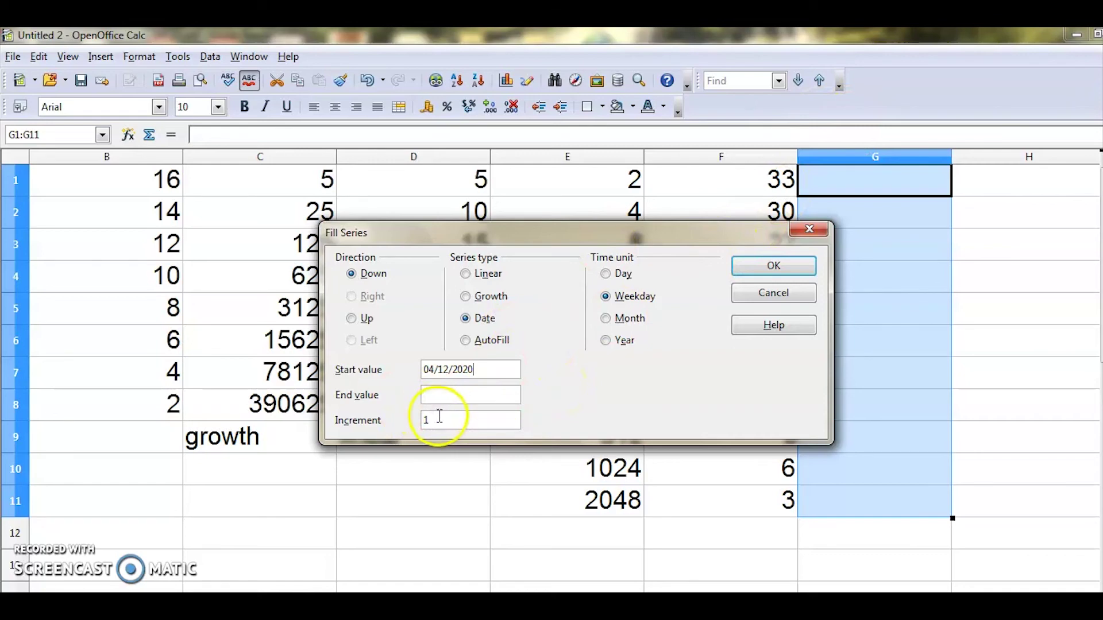
click(801, 268)
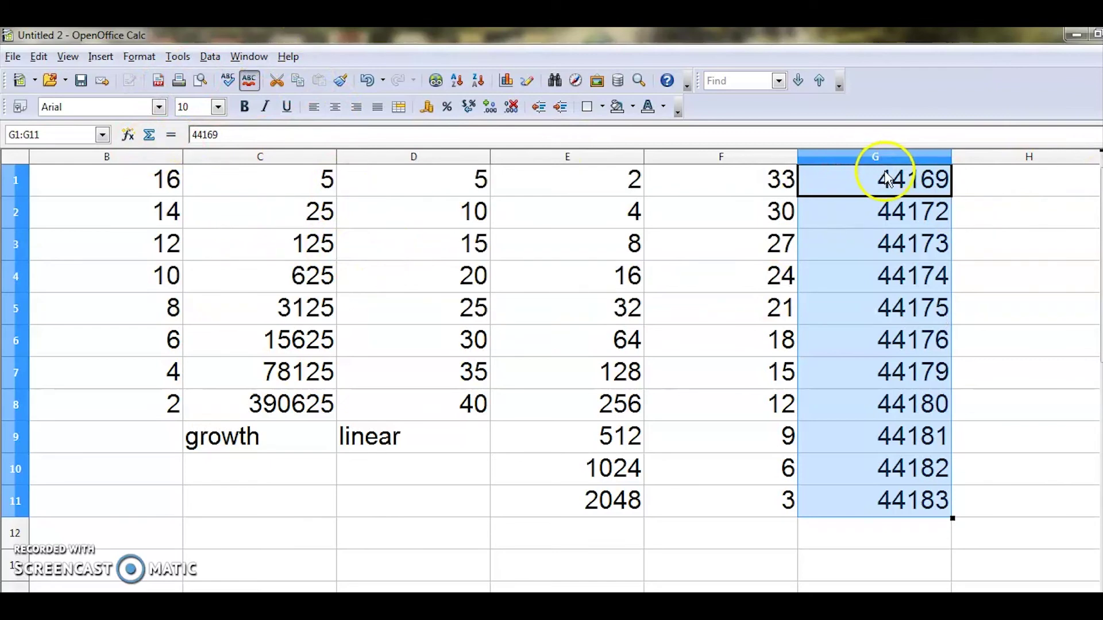
key(Delete)
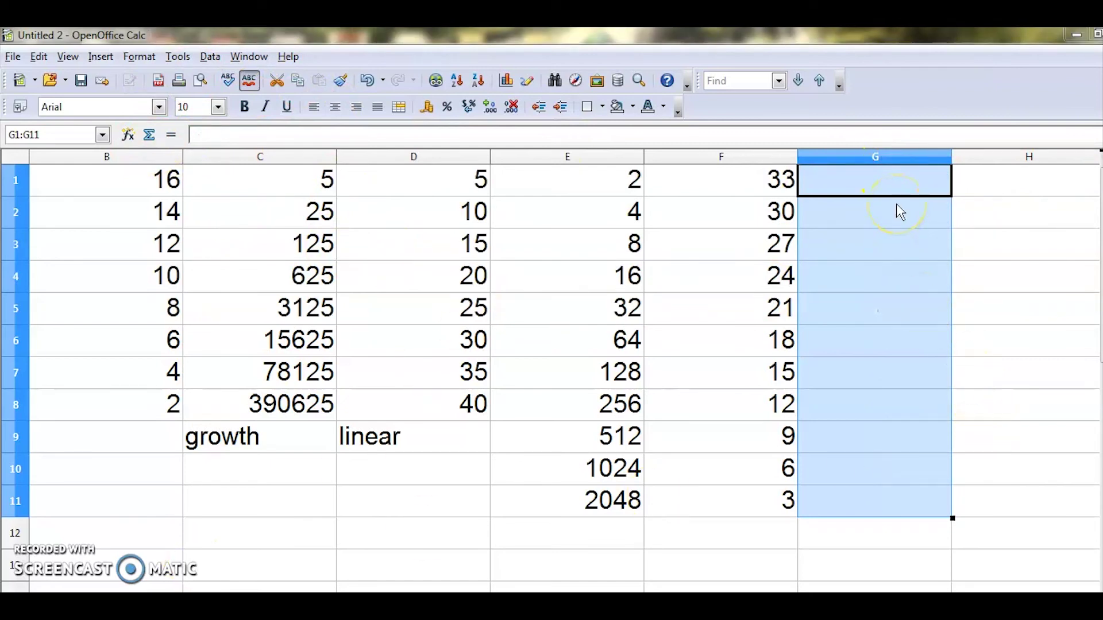
Step: Fill G1:G11 with a weekday date series from 04/12/20, clearing the increment
click(38, 57)
mouse_move(102, 332)
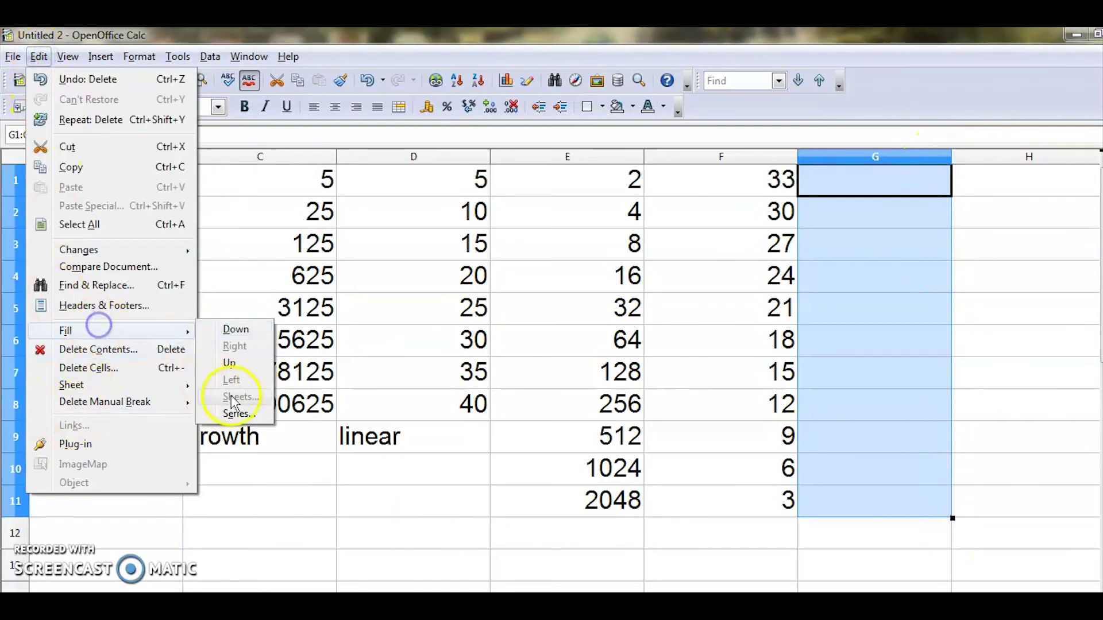
click(236, 411)
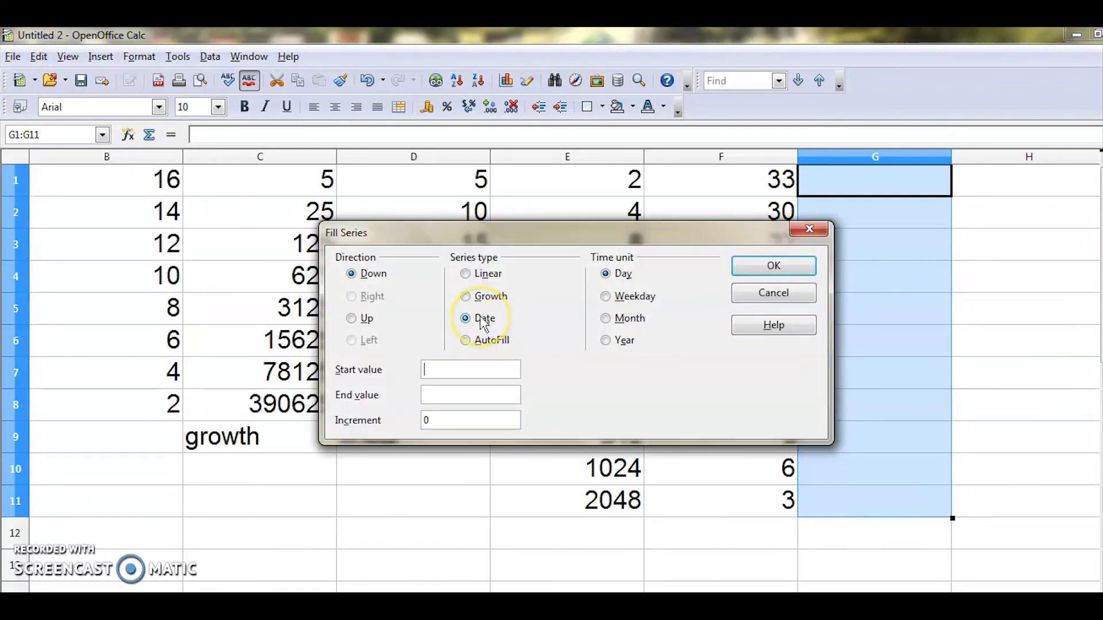
click(608, 297)
click(444, 369)
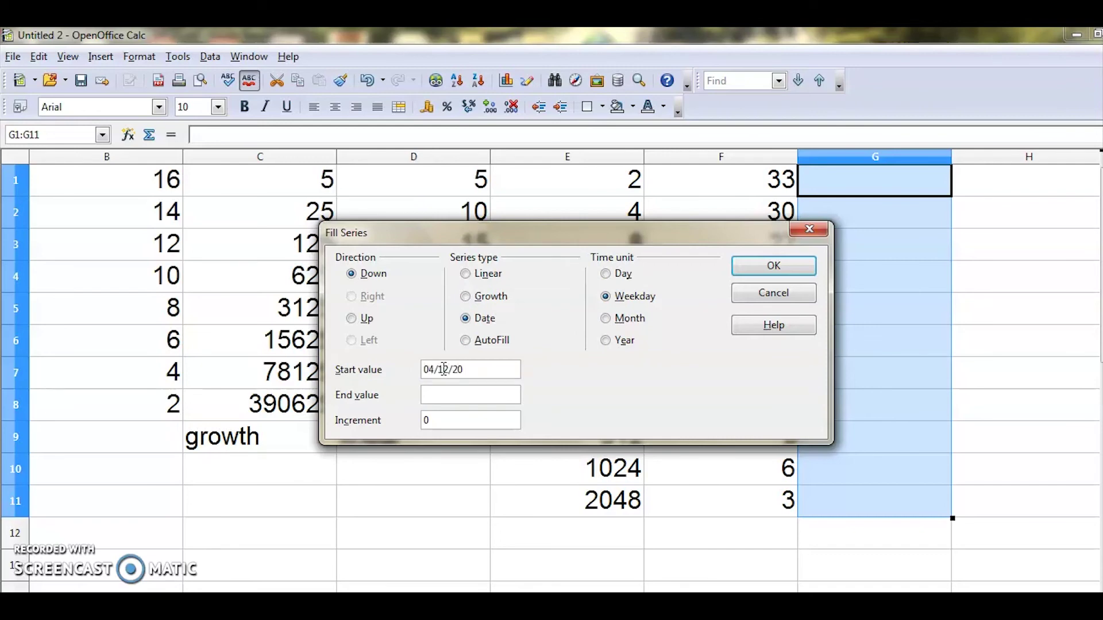
click(450, 421)
key(BackSpace)
click(799, 268)
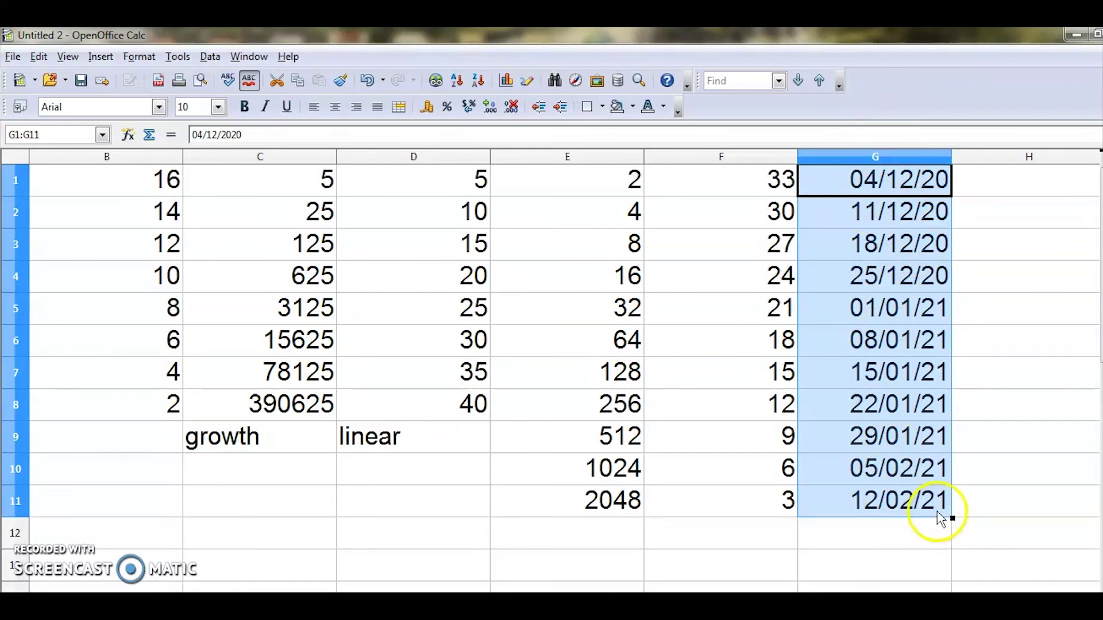
Step: Open Format Cells for cell H1 from its context menu
click(994, 190)
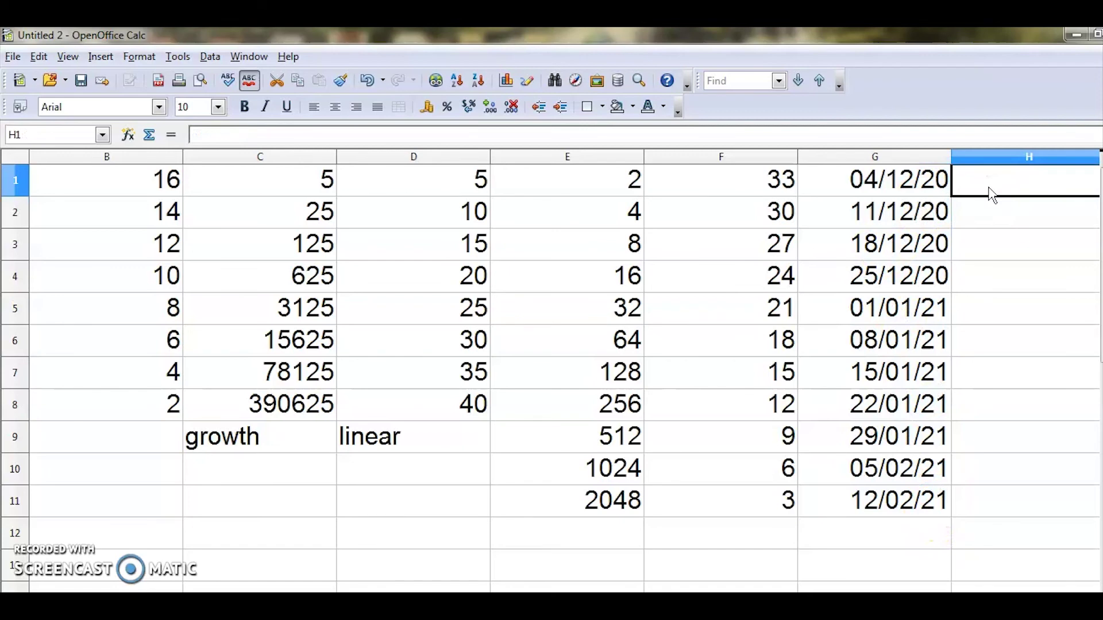
right_click(990, 190)
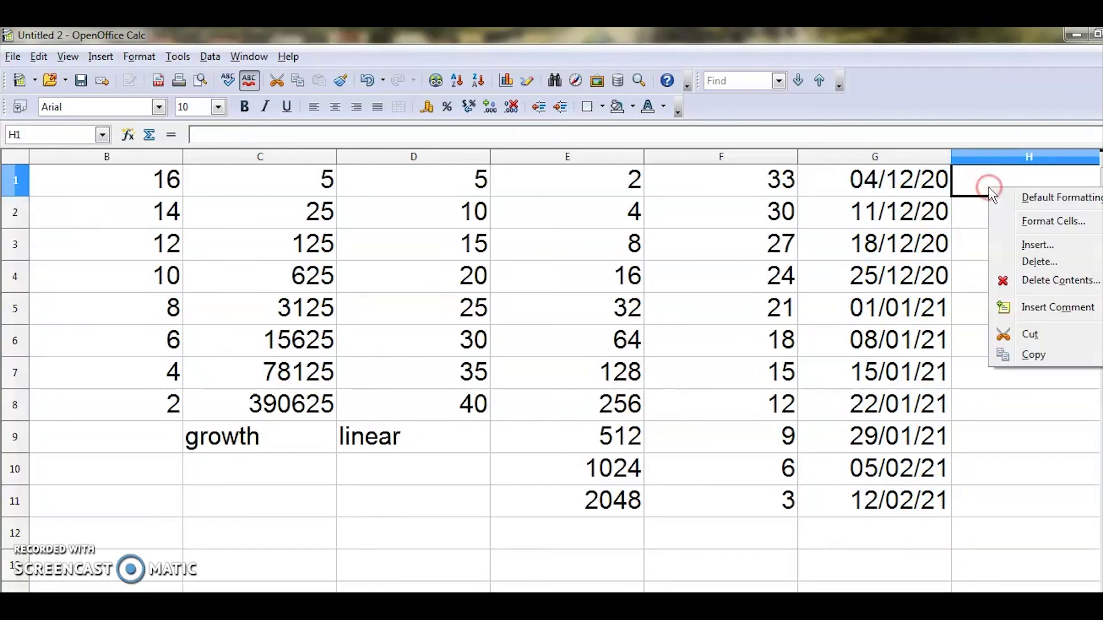
click(1032, 227)
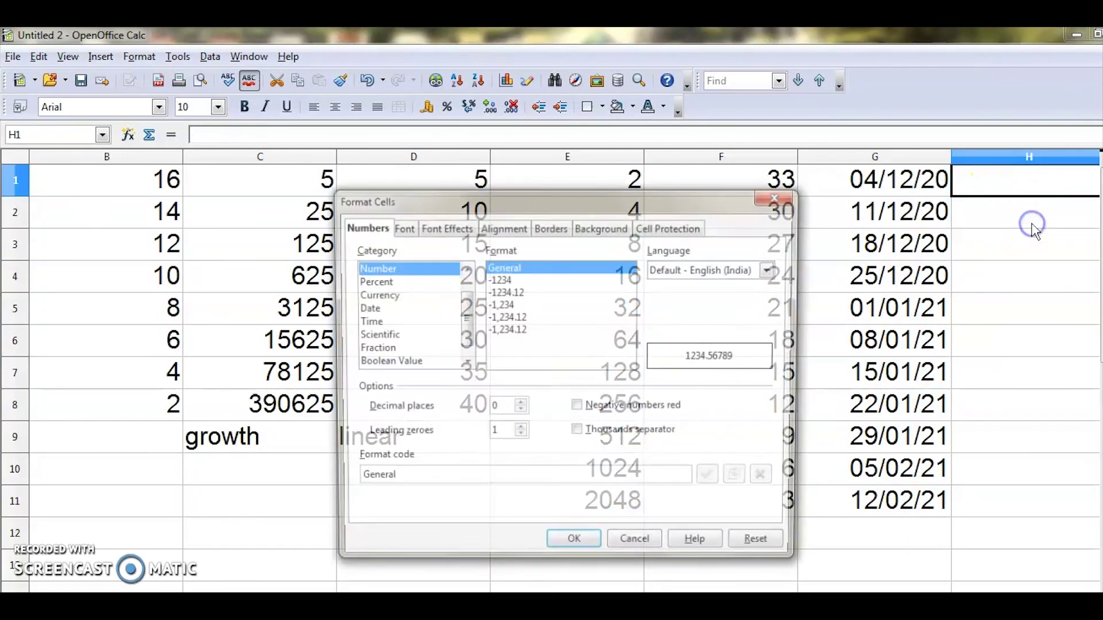
Step: Format H1 with the Date category, then switch to the textbook PDF
click(370, 312)
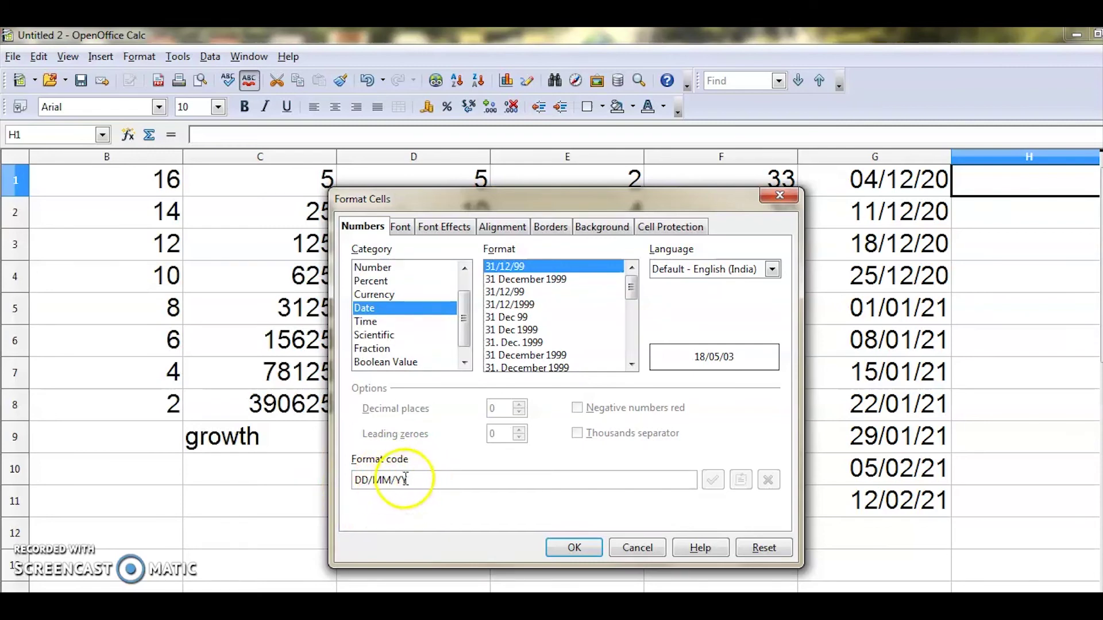
click(578, 546)
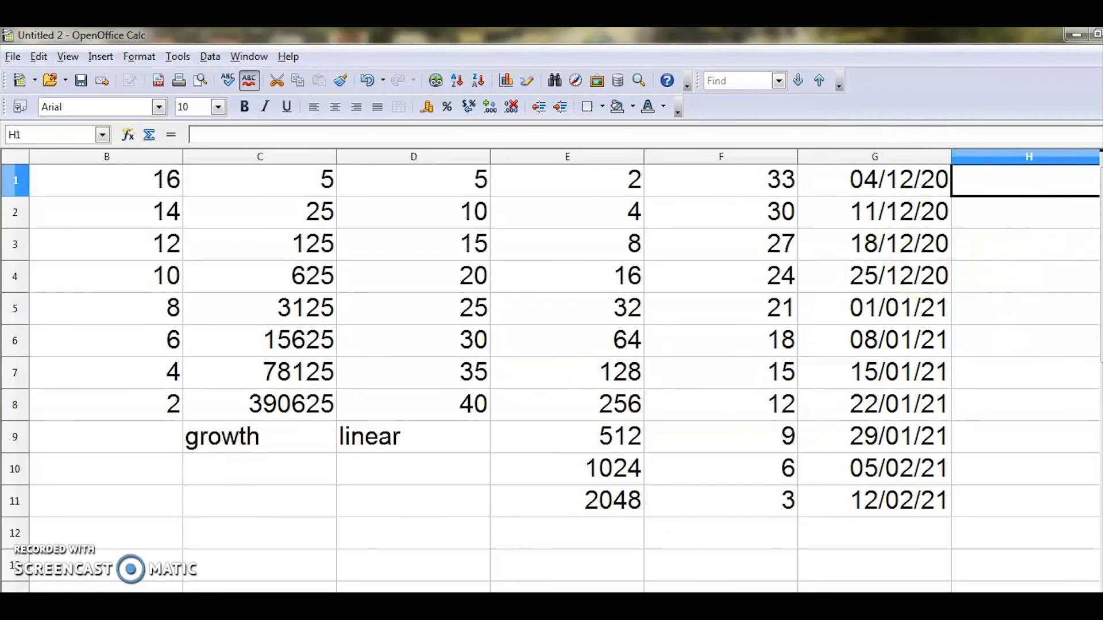
key(alt+Tab)
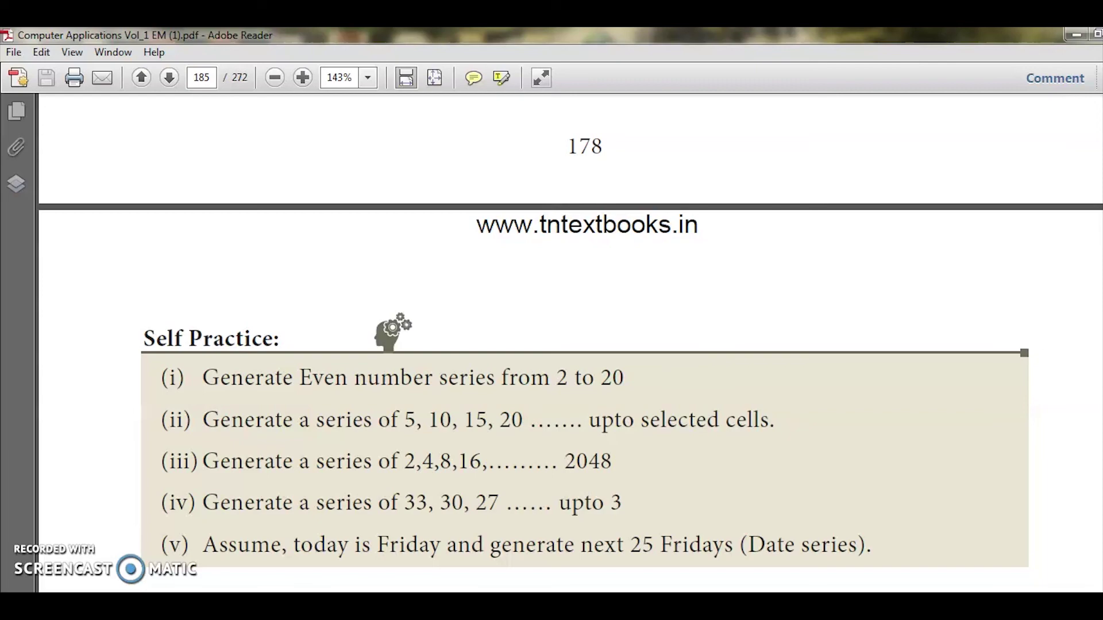
Step: Scroll the PDF up to Figure 7.31 Fill series dialog box, then return to Calc
key(alt+Tab)
key(alt+Tab)
scroll(591, 460, up, 10)
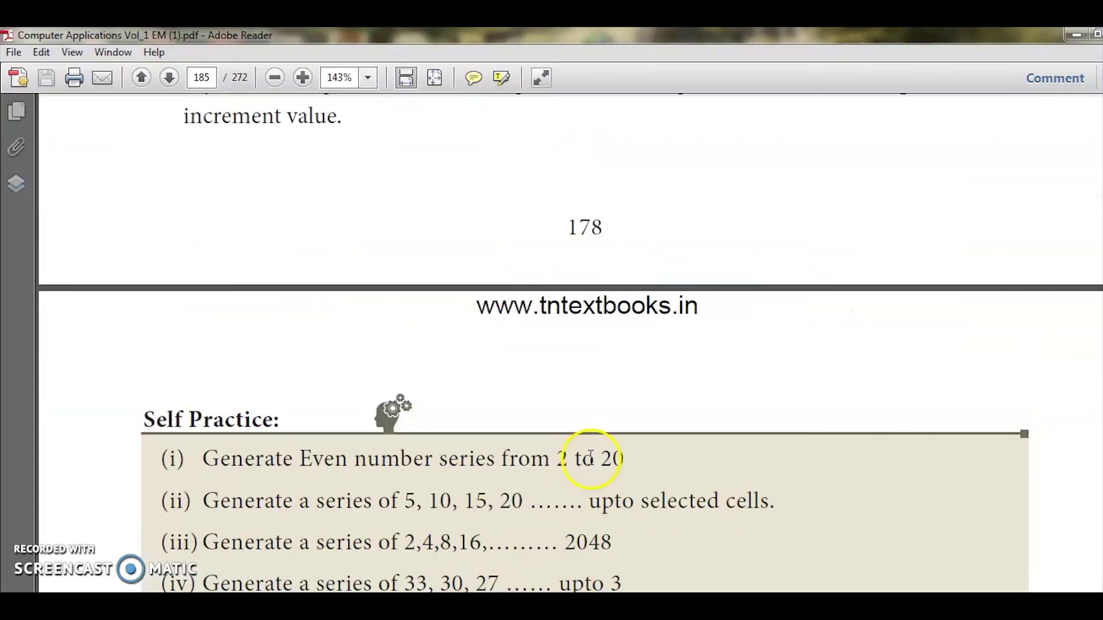
scroll(590, 458, up, 5)
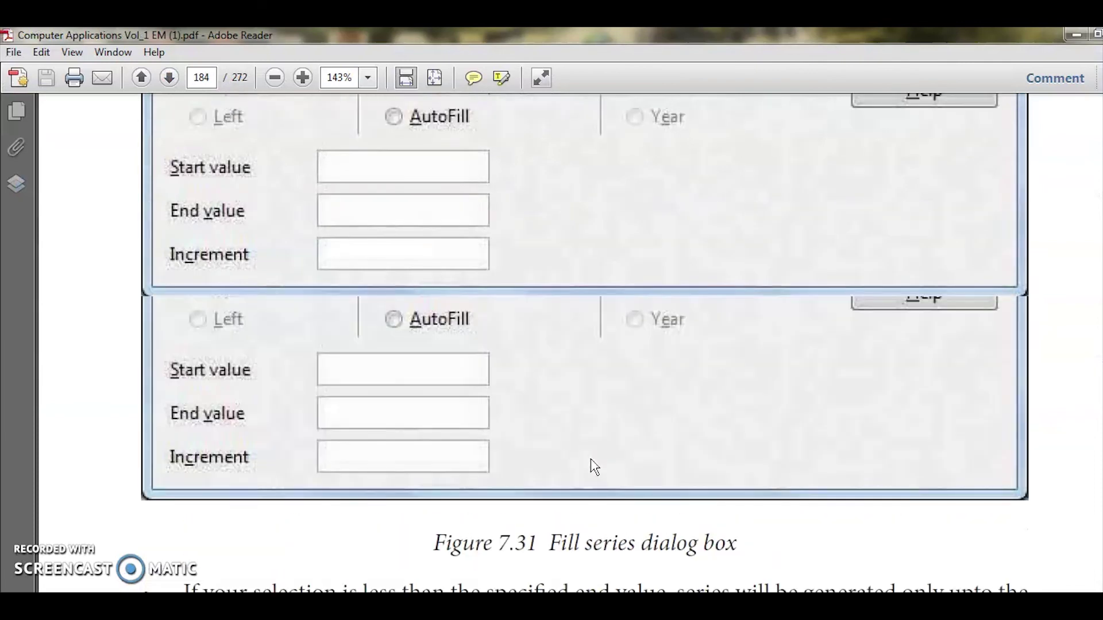
scroll(590, 458, up, 1)
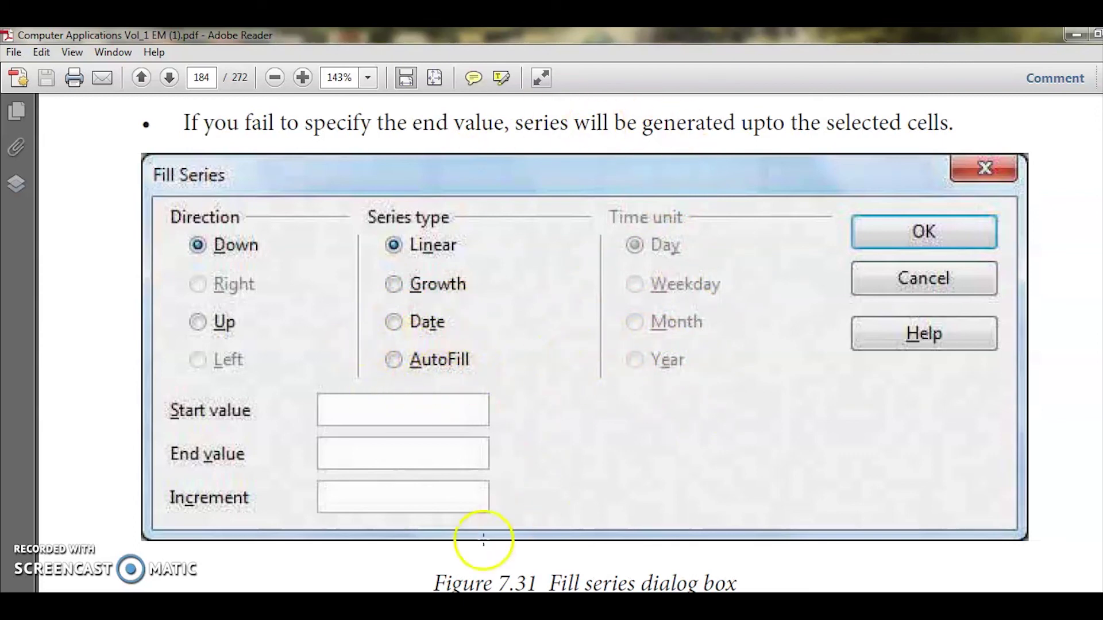
key(alt+Tab)
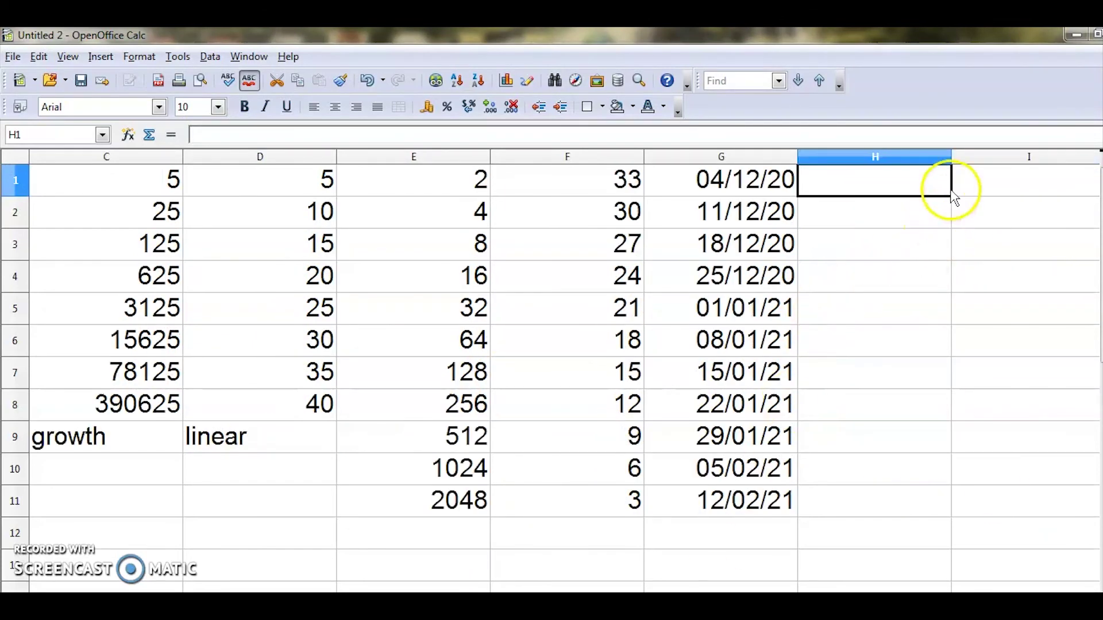
drag(952, 197, 938, 475)
click(38, 56)
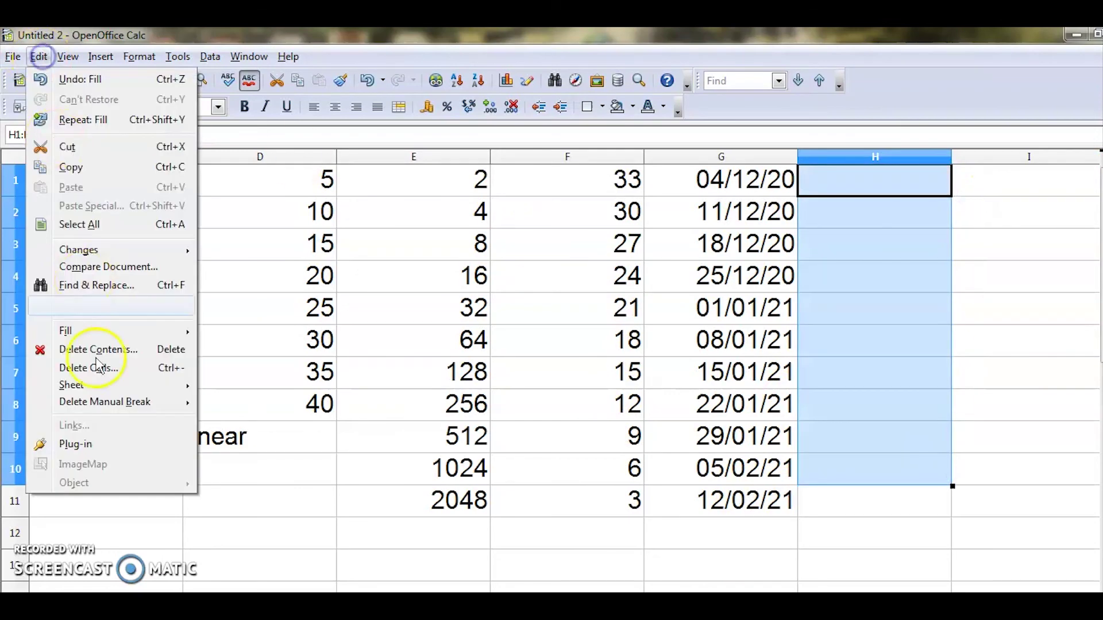
mouse_move(113, 336)
click(227, 417)
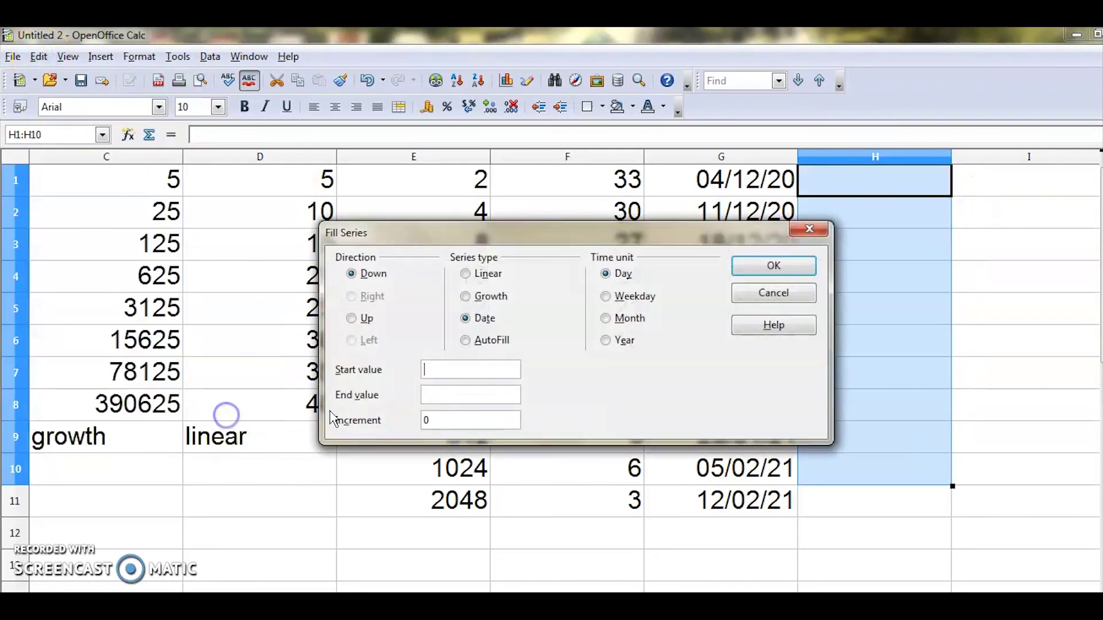
click(466, 340)
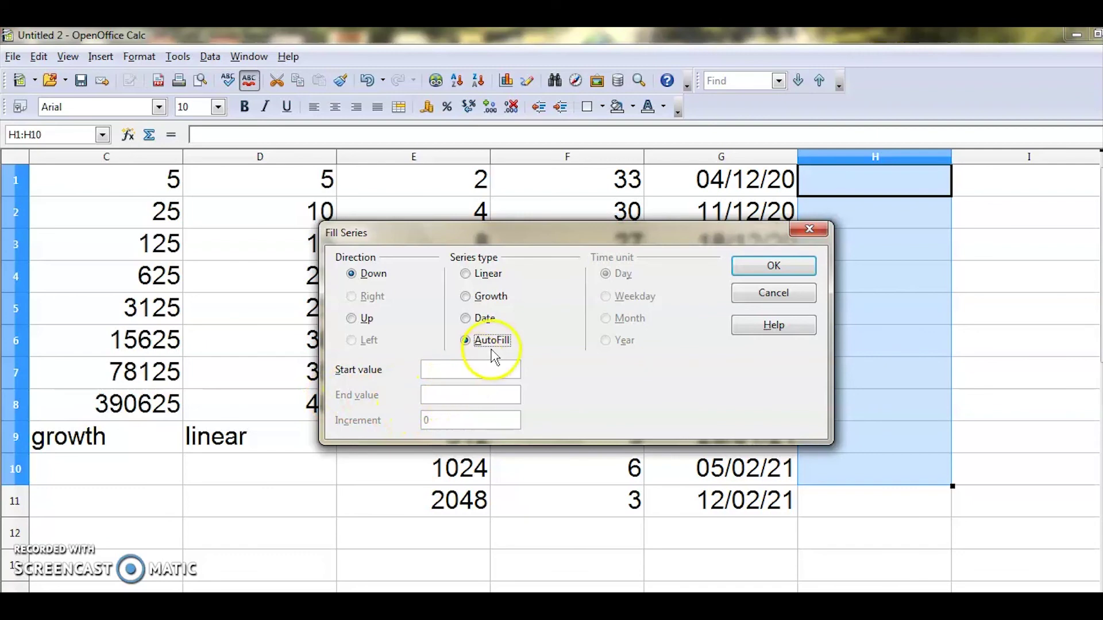
click(444, 374)
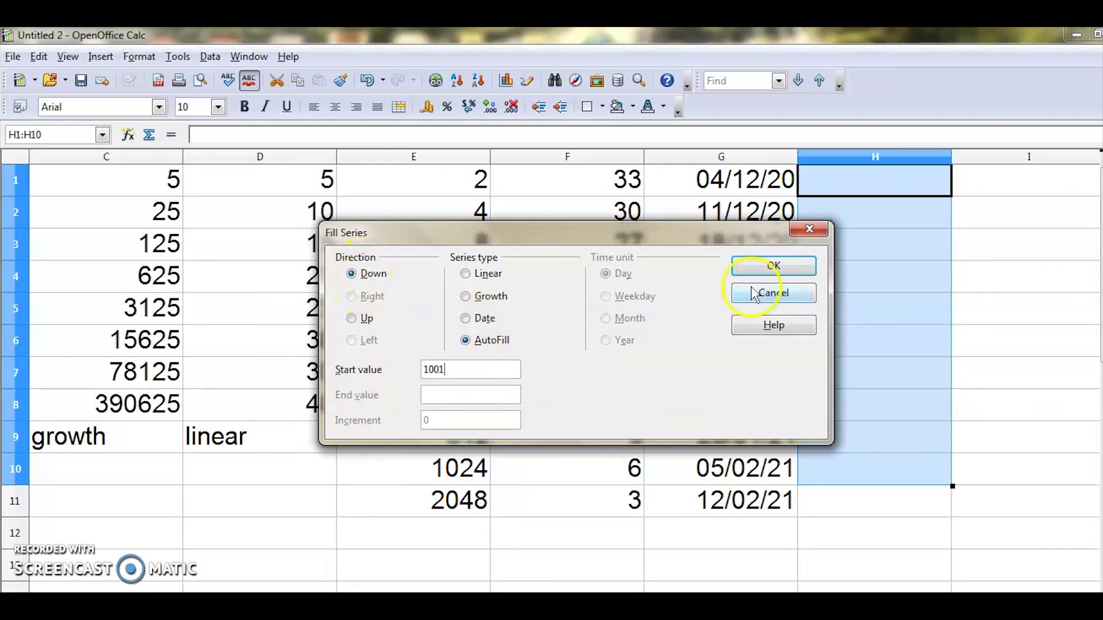
click(776, 268)
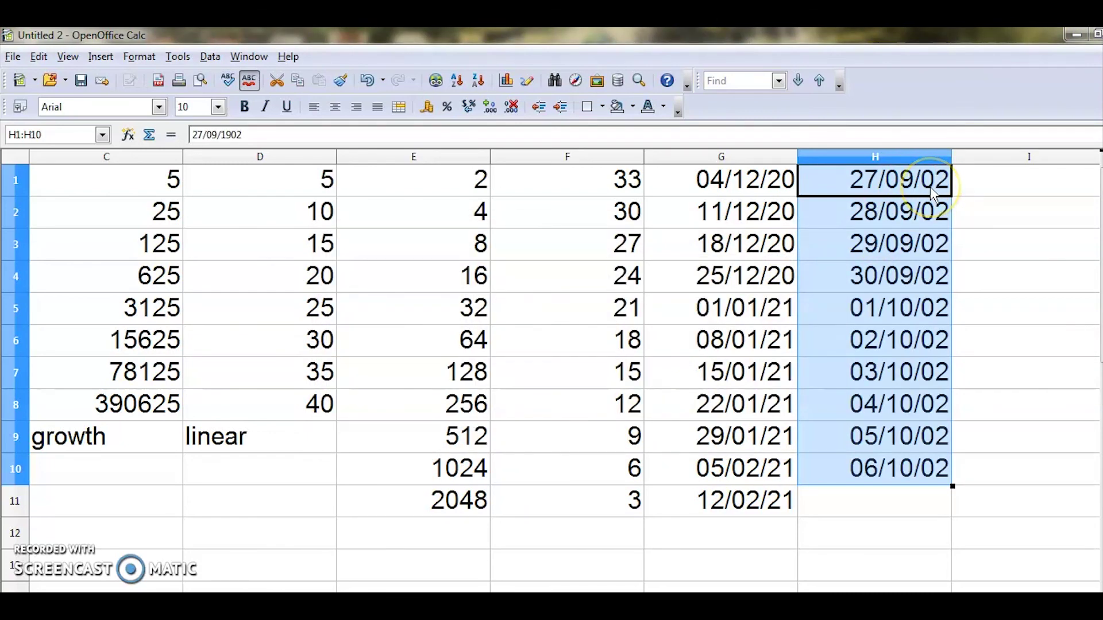
key(BackSpace)
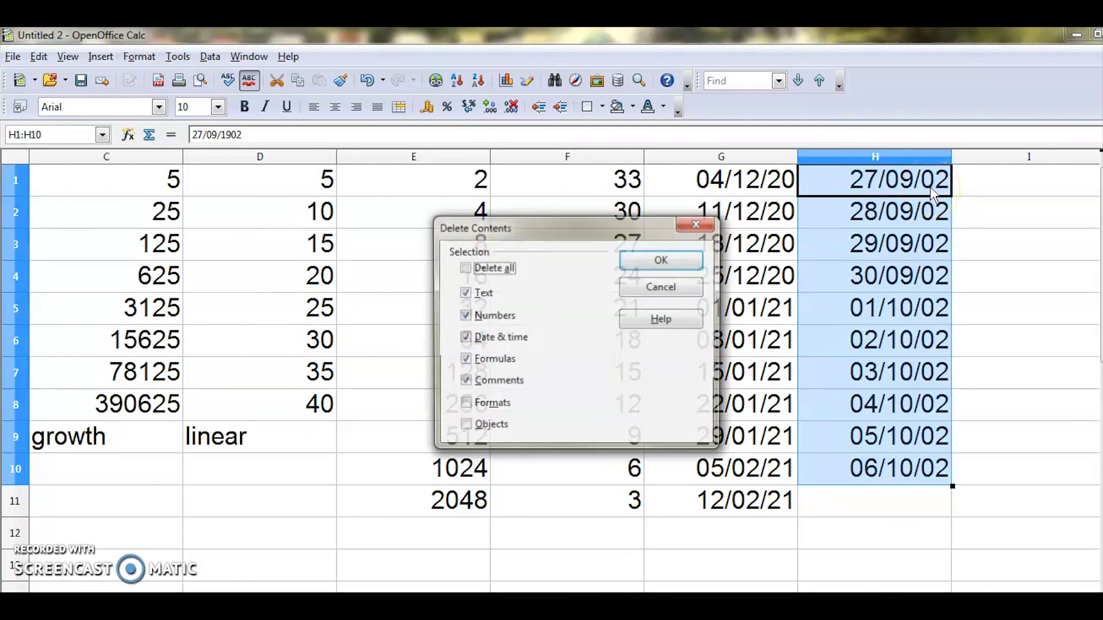
click(653, 261)
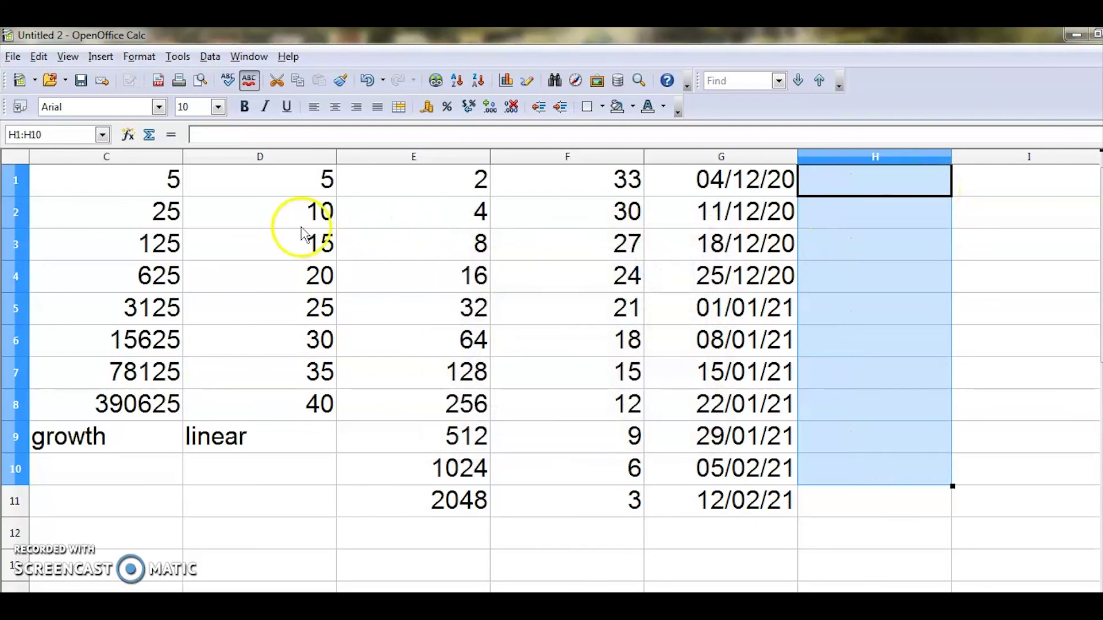
right_click(1011, 179)
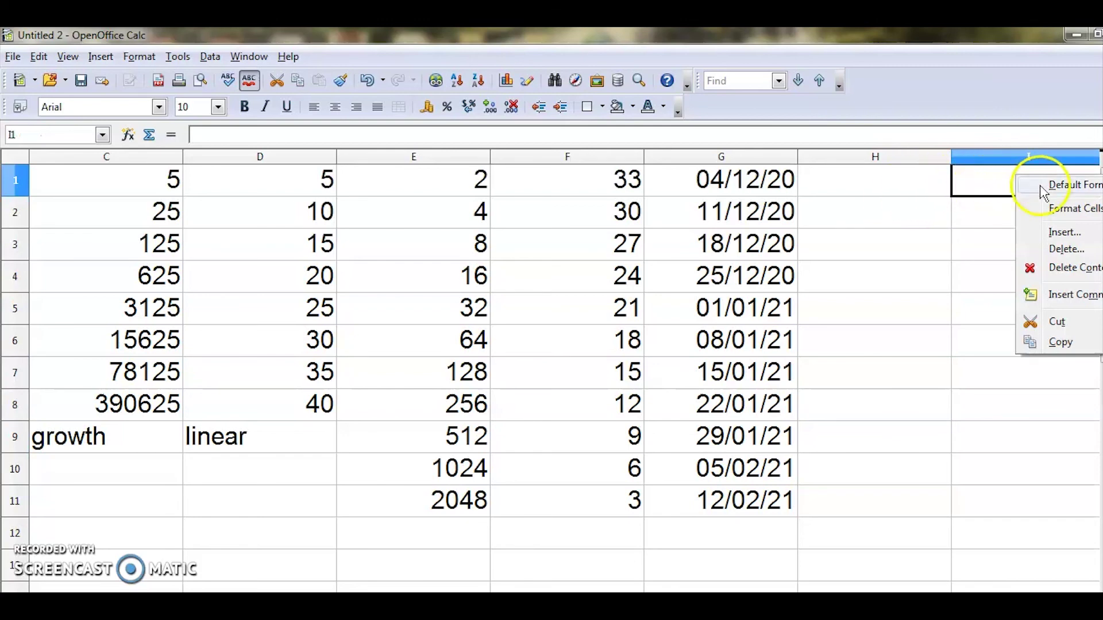
click(982, 188)
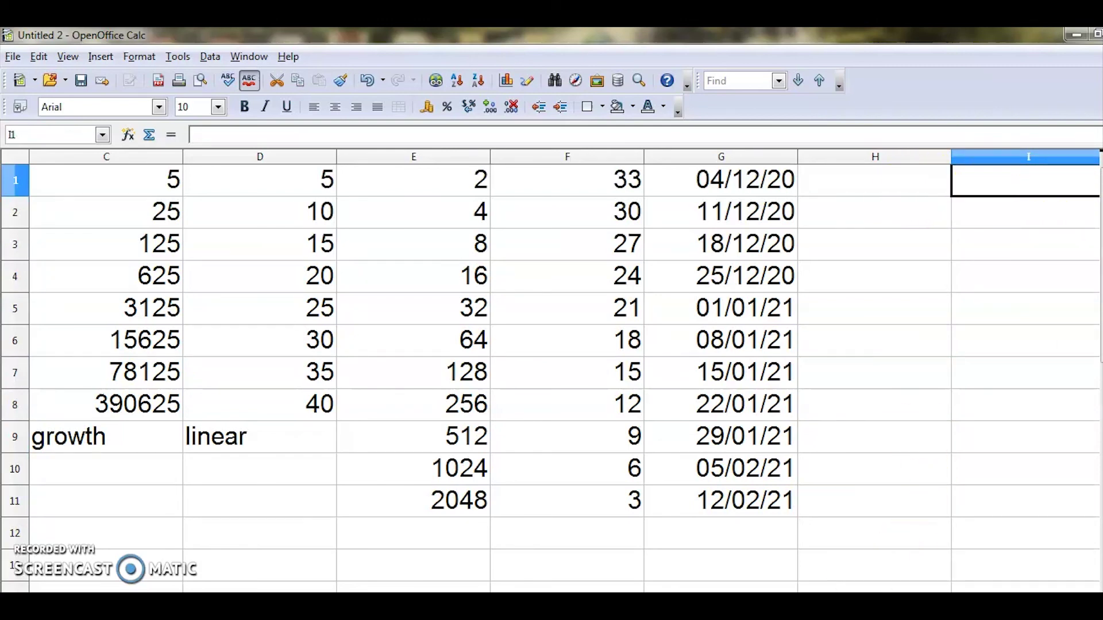
scroll(552, 345, right, 1)
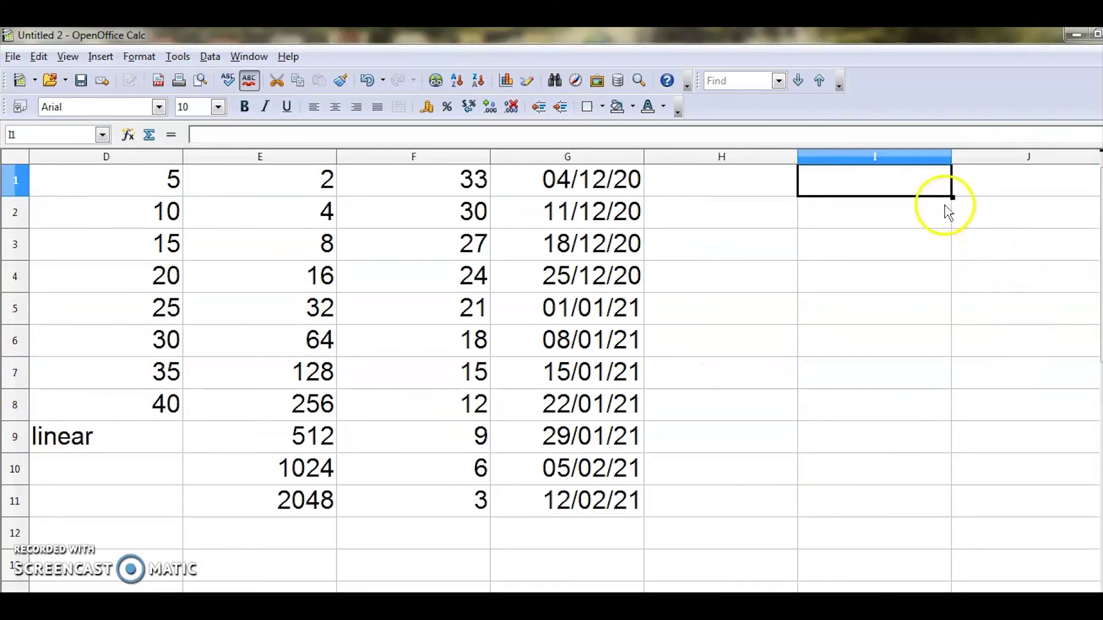
drag(951, 199, 950, 512)
click(39, 57)
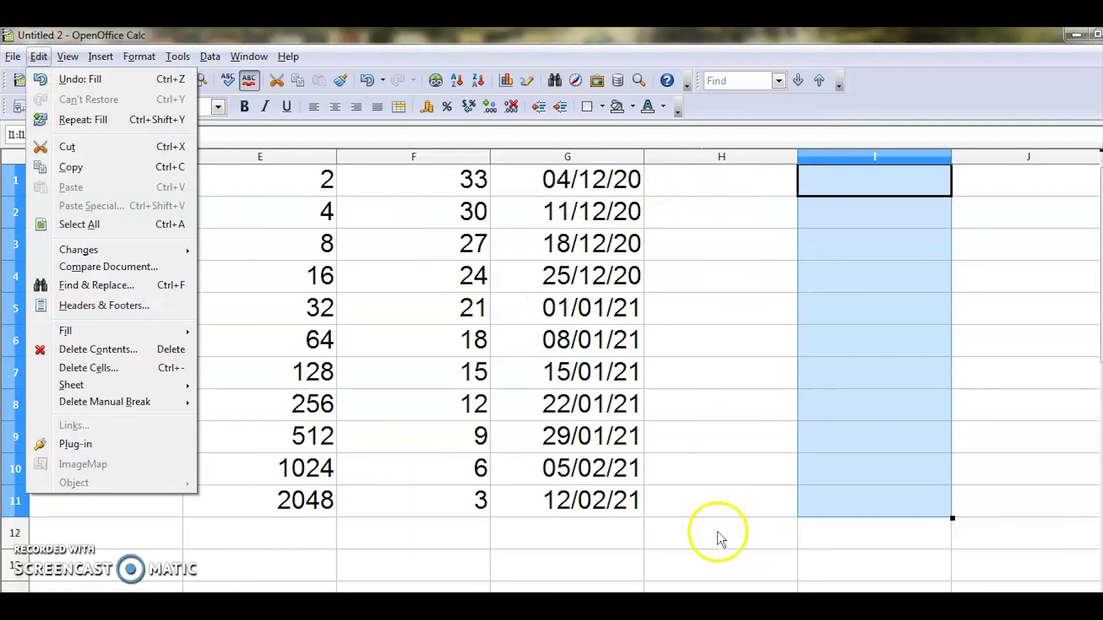
click(726, 186)
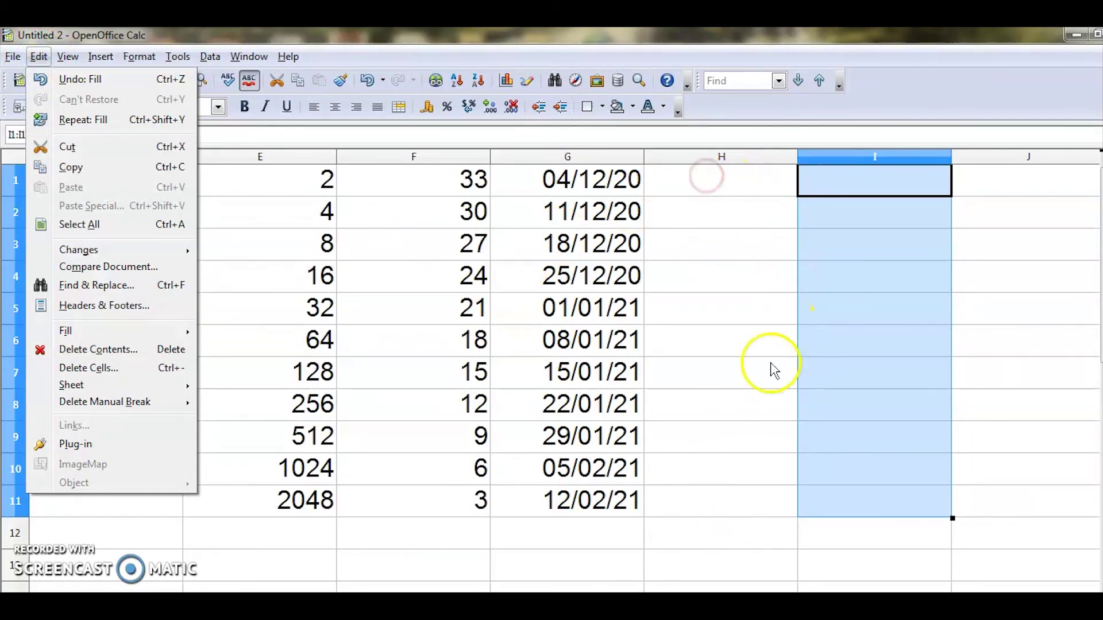
key(Escape)
click(710, 183)
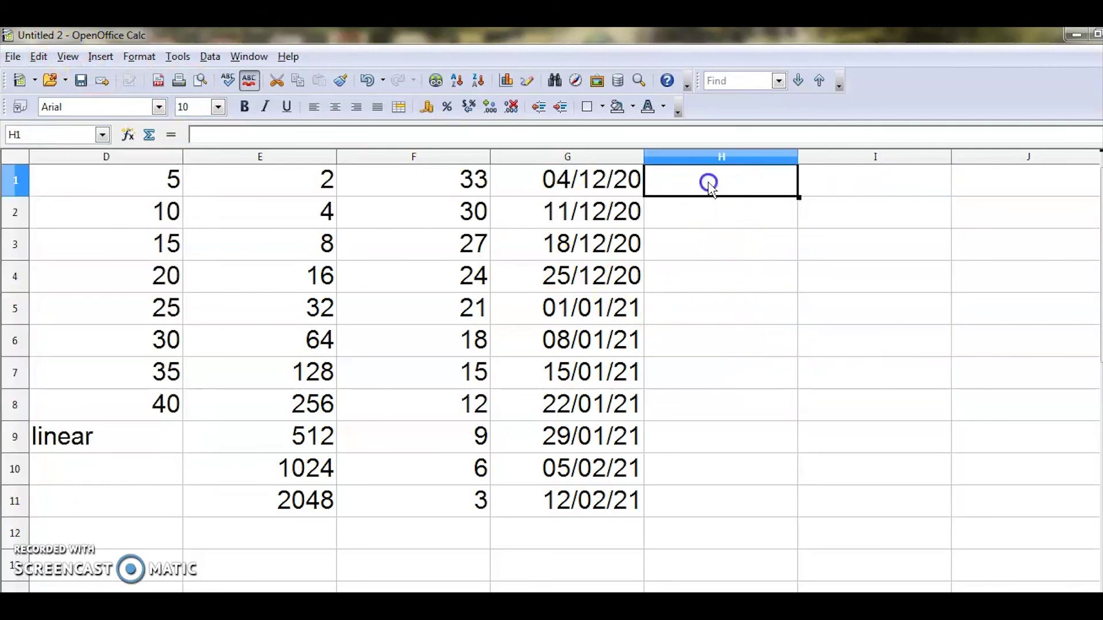
right_click(709, 183)
click(741, 218)
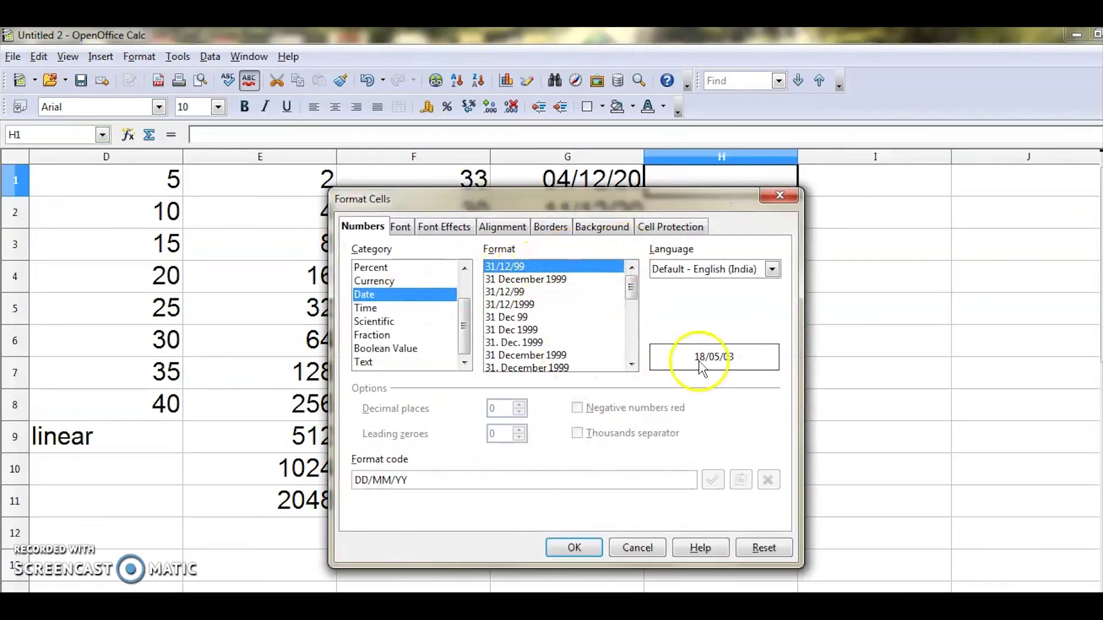
click(639, 547)
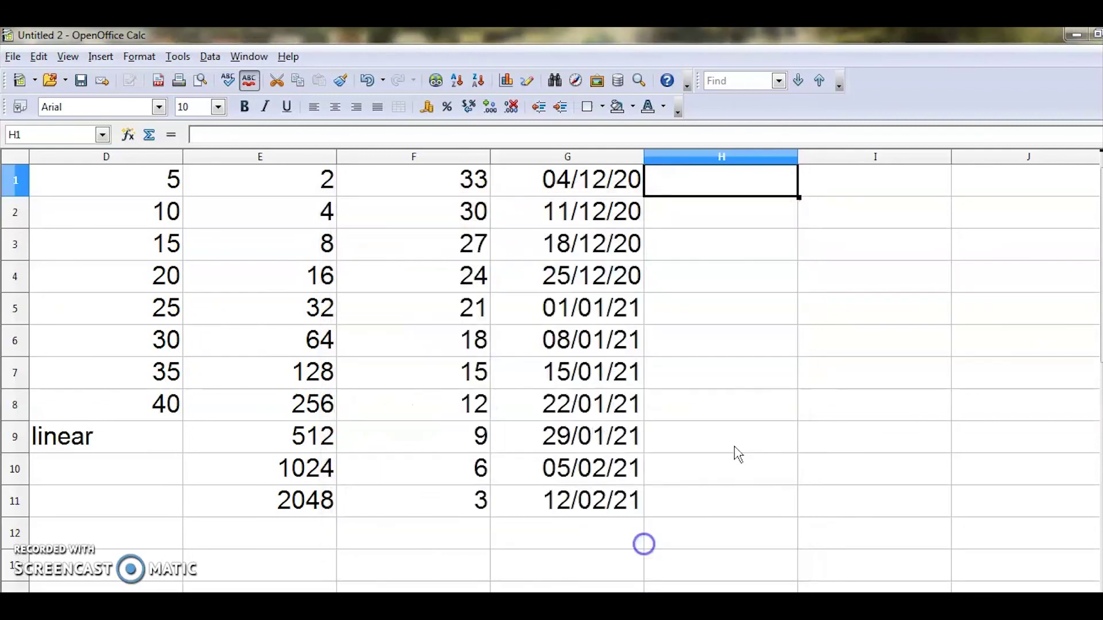
click(879, 181)
drag(948, 198, 942, 512)
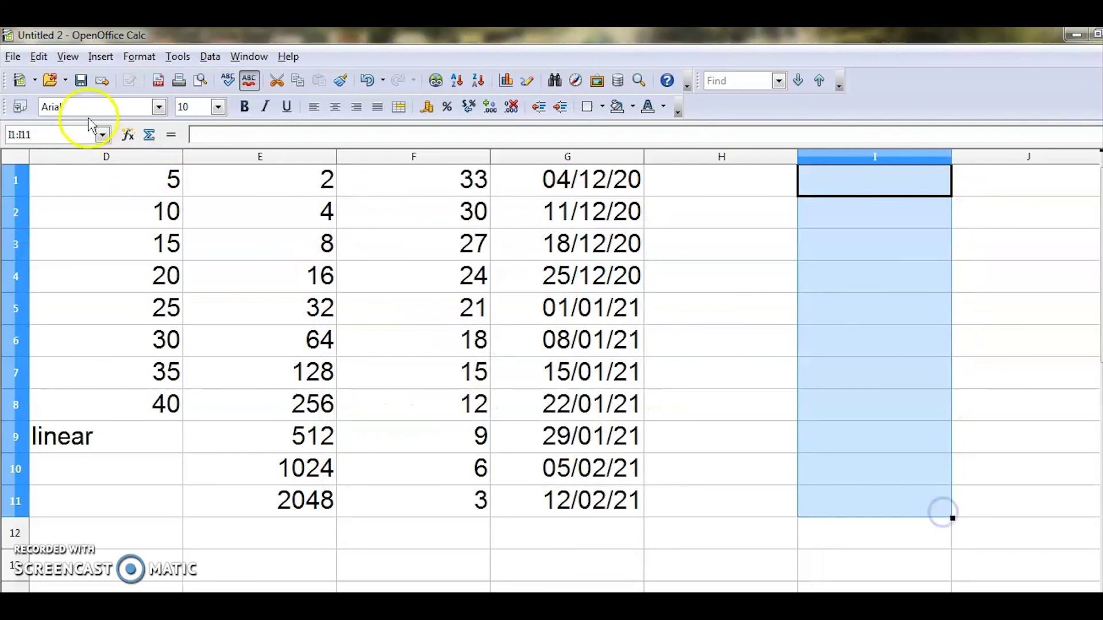
Step: Fill I1:I11 with an AutoFill series starting at 1001, producing 1001 to 1011
click(38, 56)
mouse_move(91, 331)
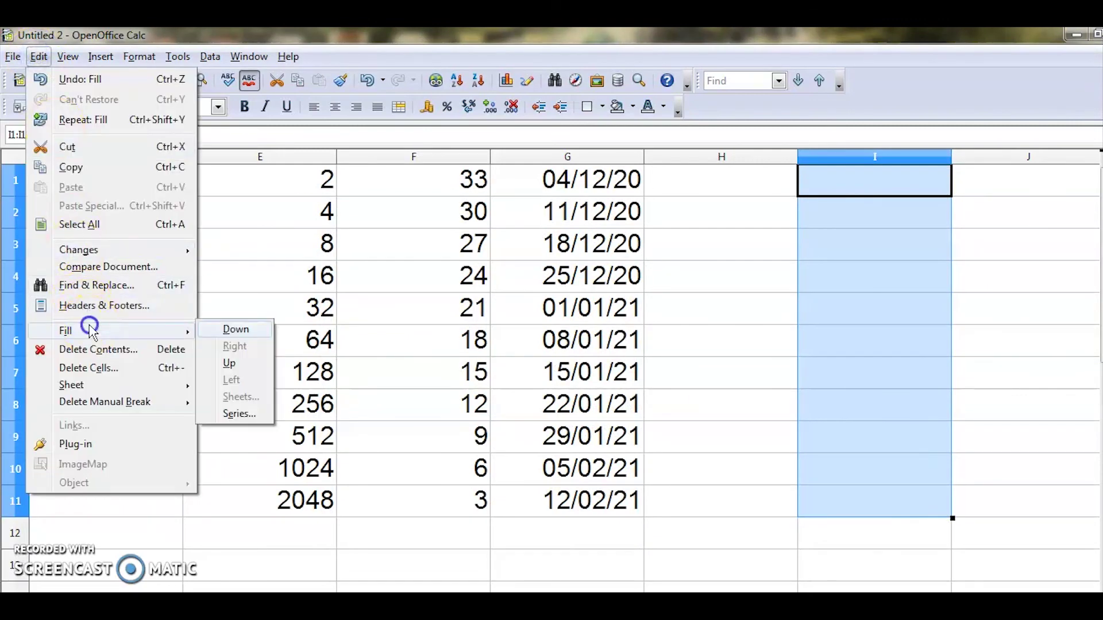
click(247, 415)
click(466, 340)
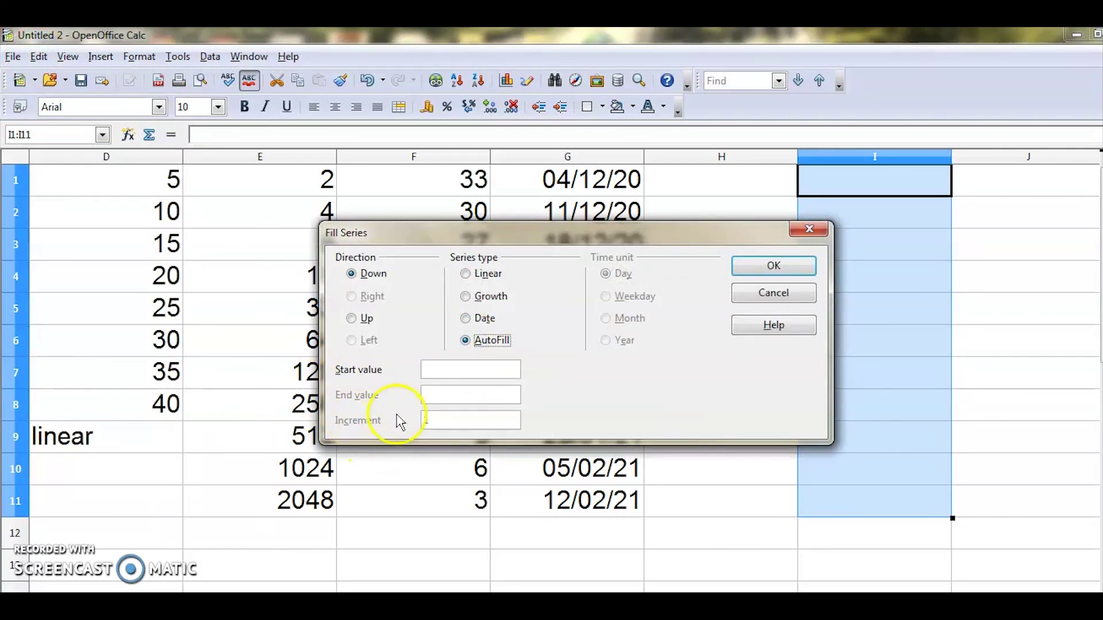
click(451, 368)
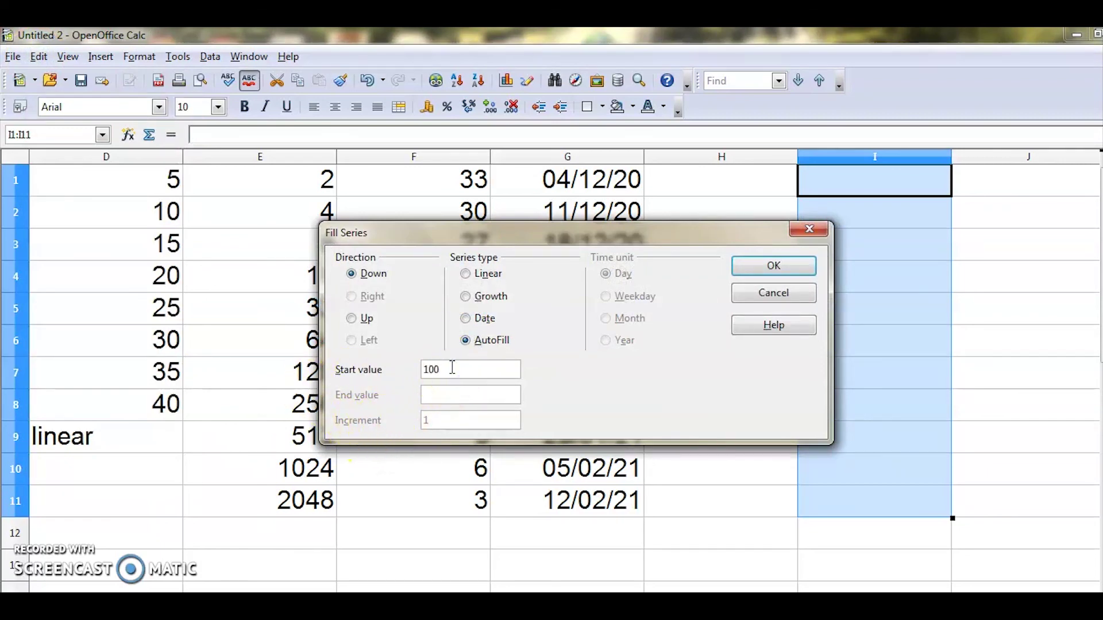
text(1001)
click(753, 268)
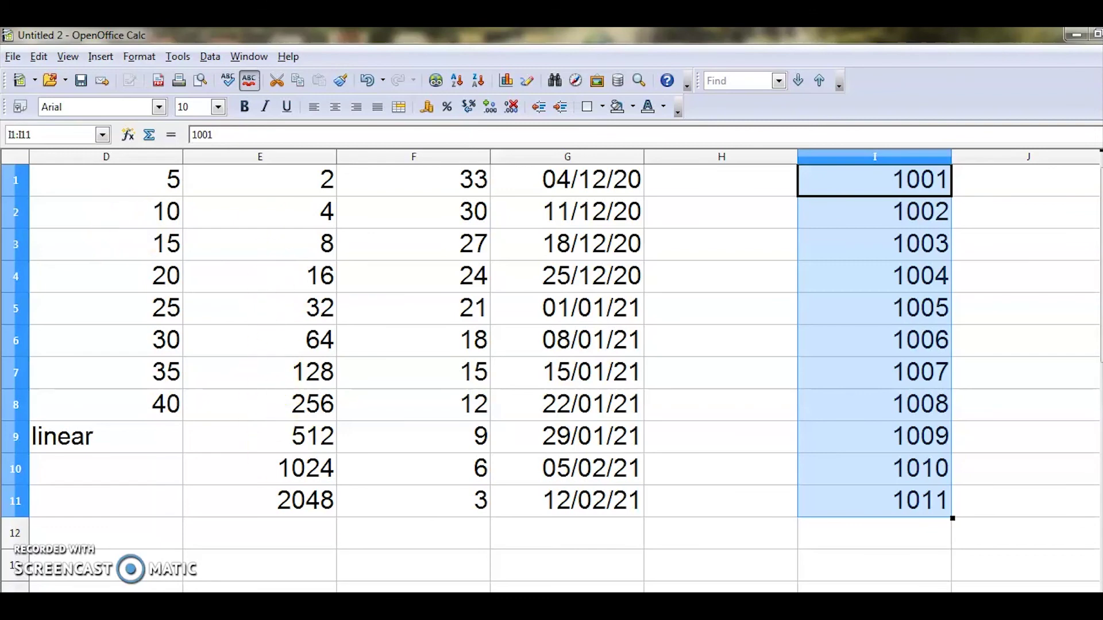
scroll(406, 579, left, 4)
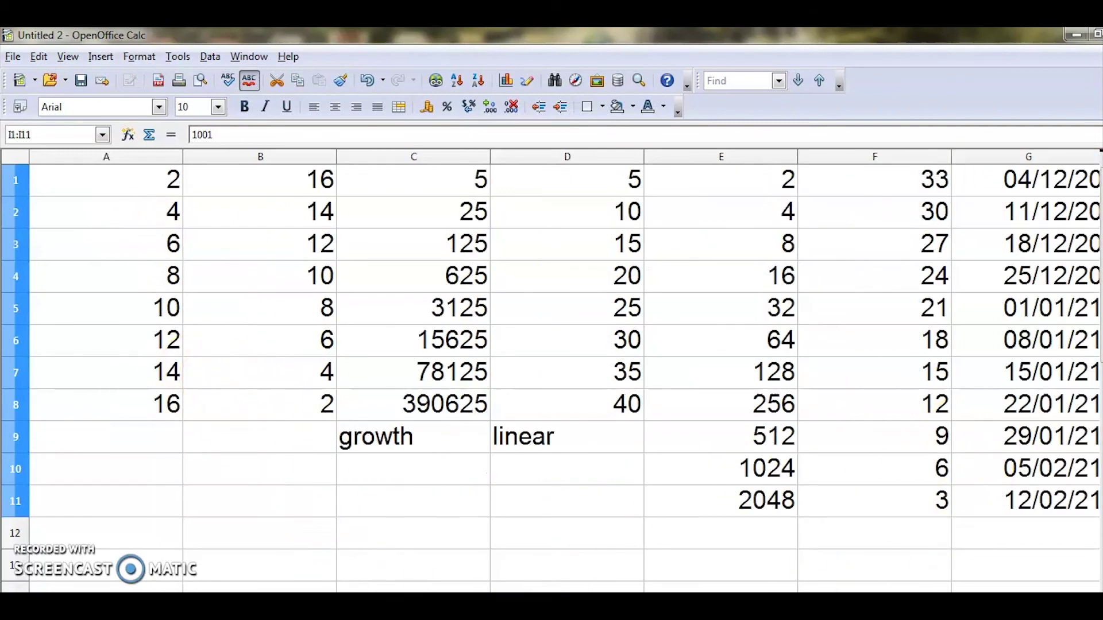
scroll(566, 368, right, 1)
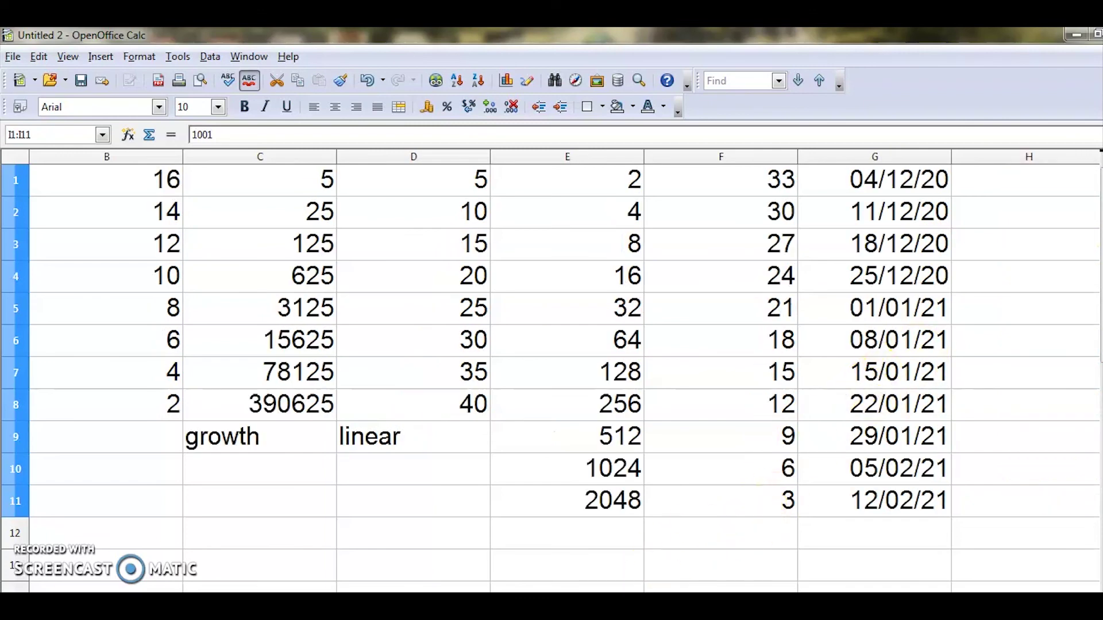
scroll(566, 367, right, 1)
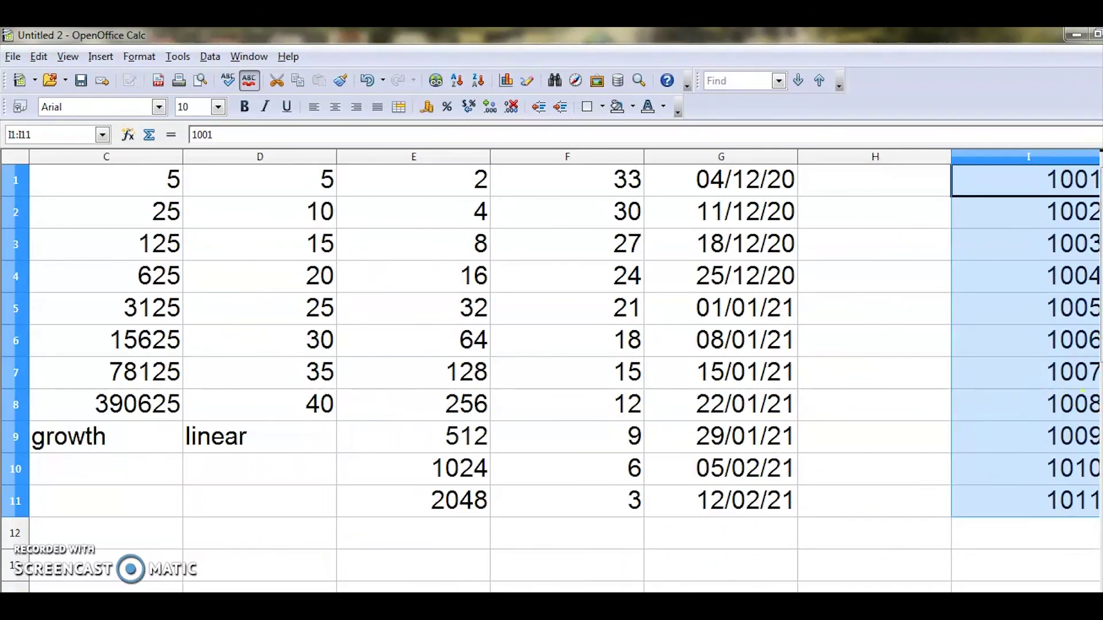
scroll(566, 367, right, 1)
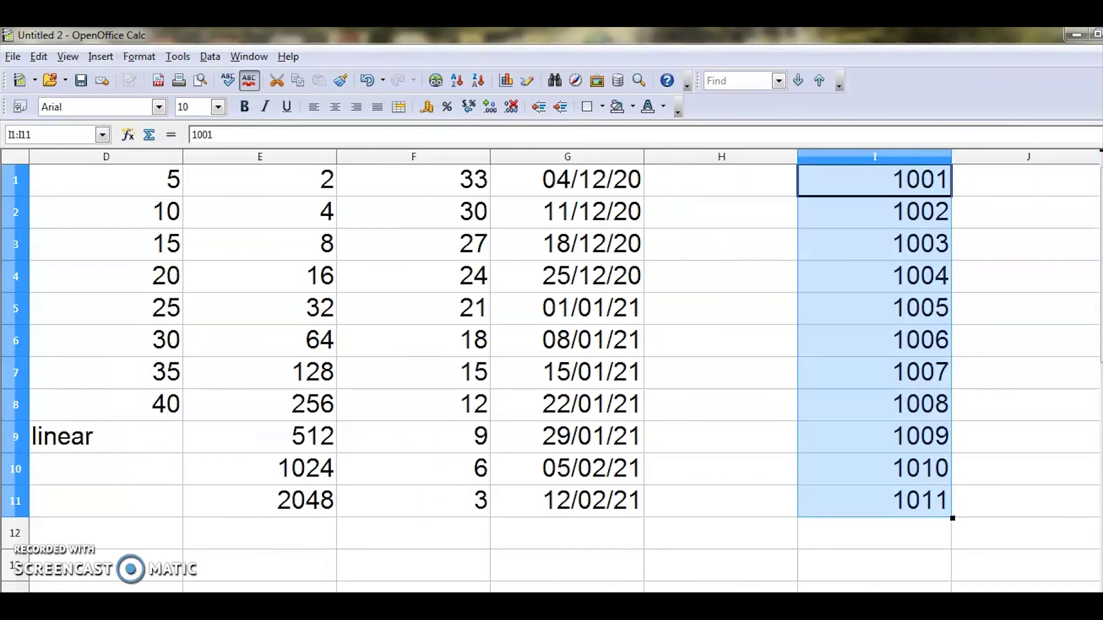
Step: Scroll the textbook PDF to the Drag fill handle and AutoFill series figures
key(alt+Tab)
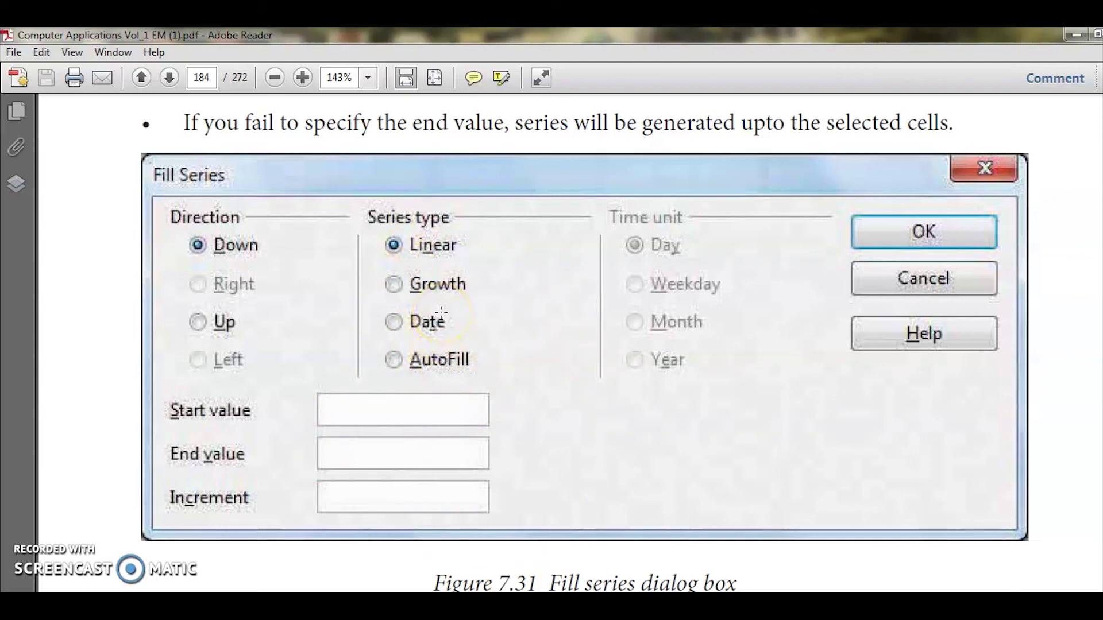
scroll(343, 432, up, 15)
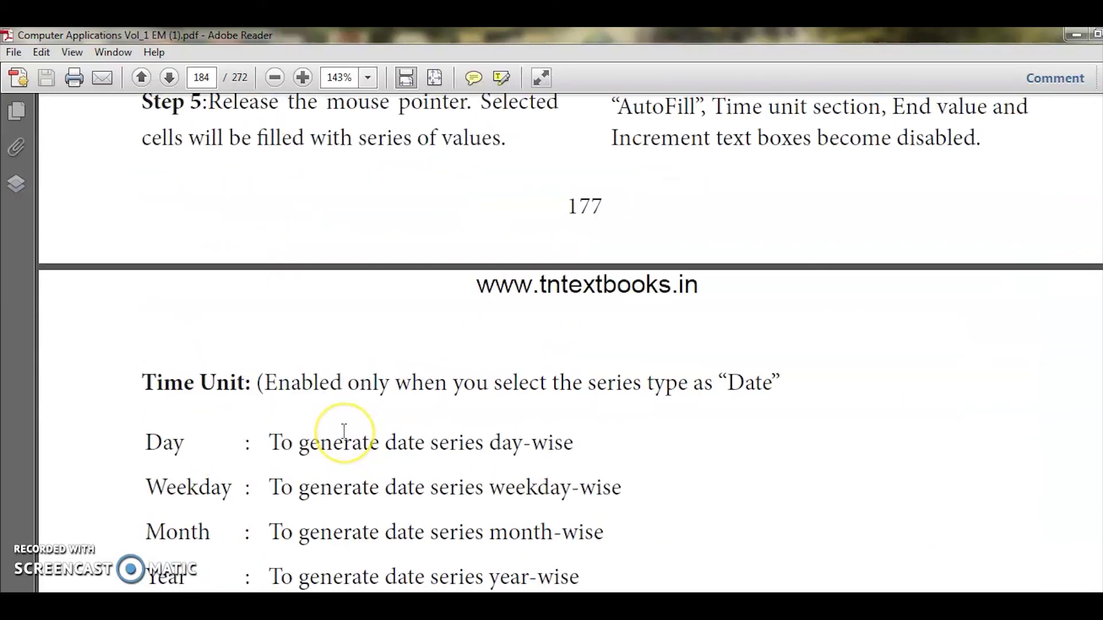
scroll(344, 432, down, 13)
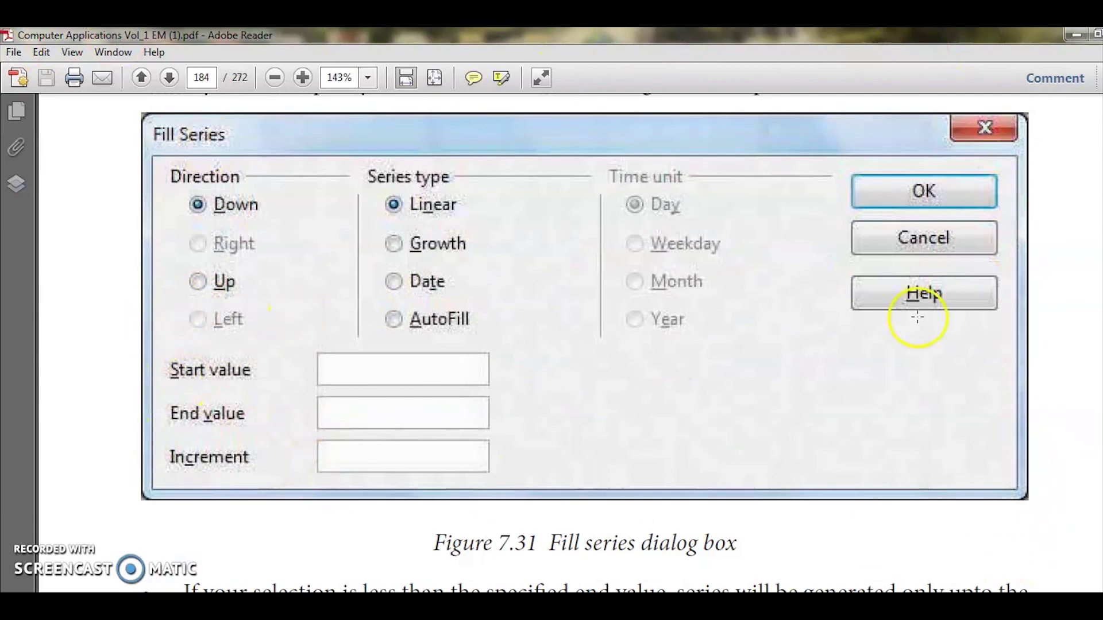
scroll(917, 316, up, 10)
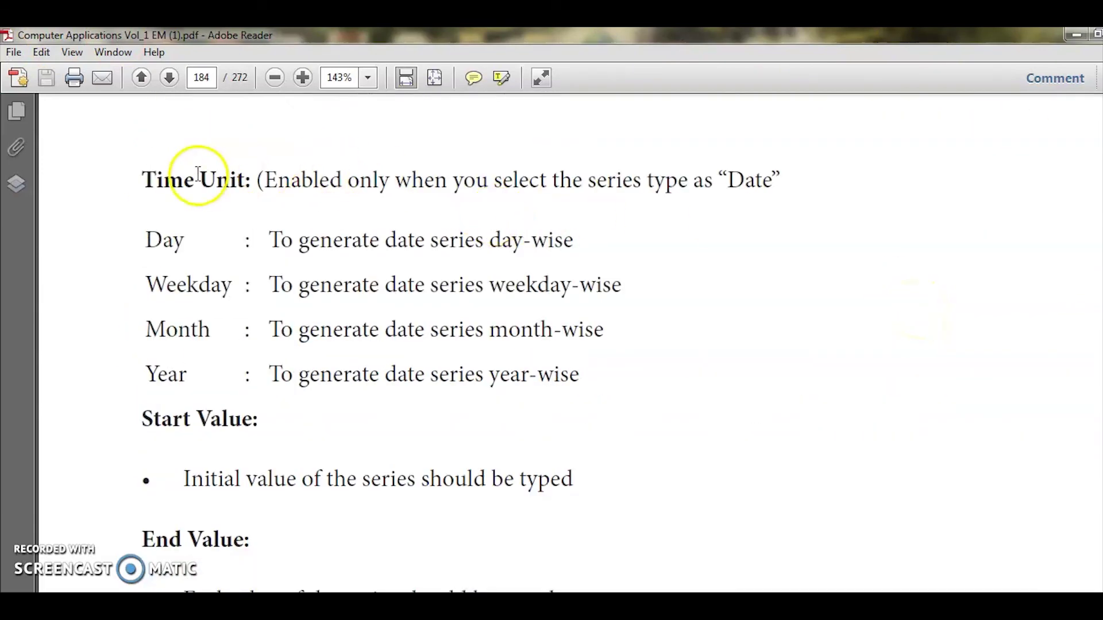
scroll(498, 233, up, 7)
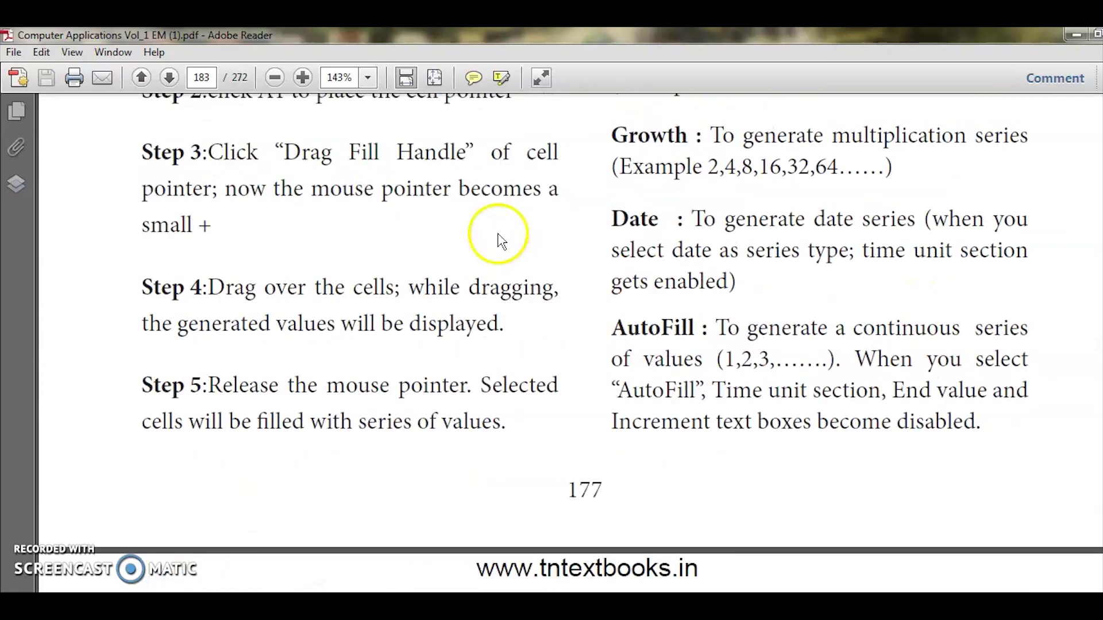
scroll(499, 232, up, 3)
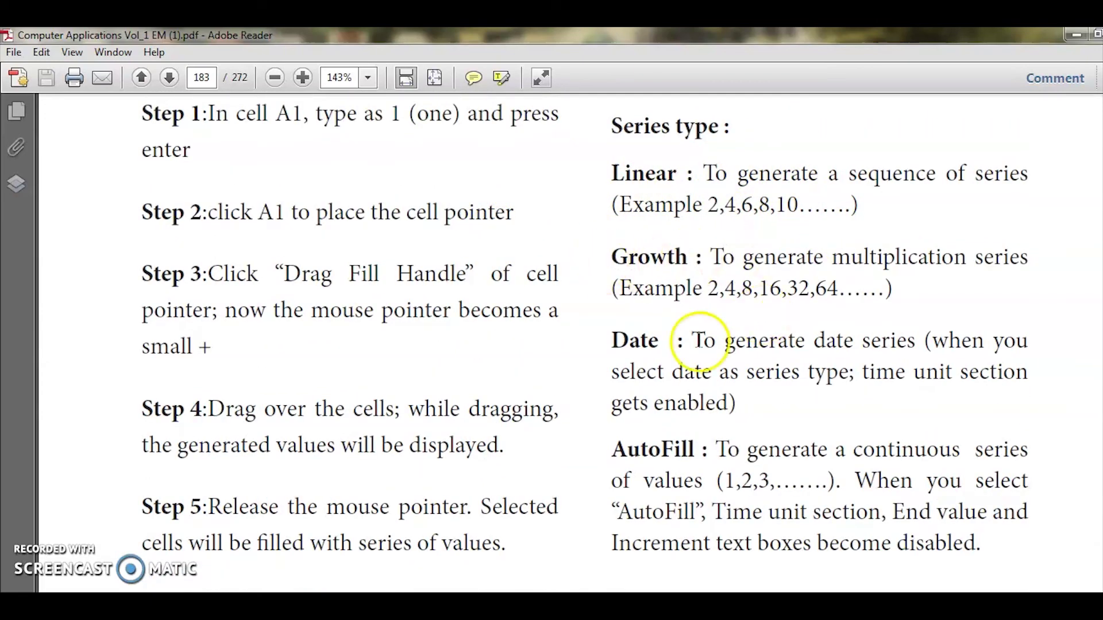
scroll(834, 394, up, 20)
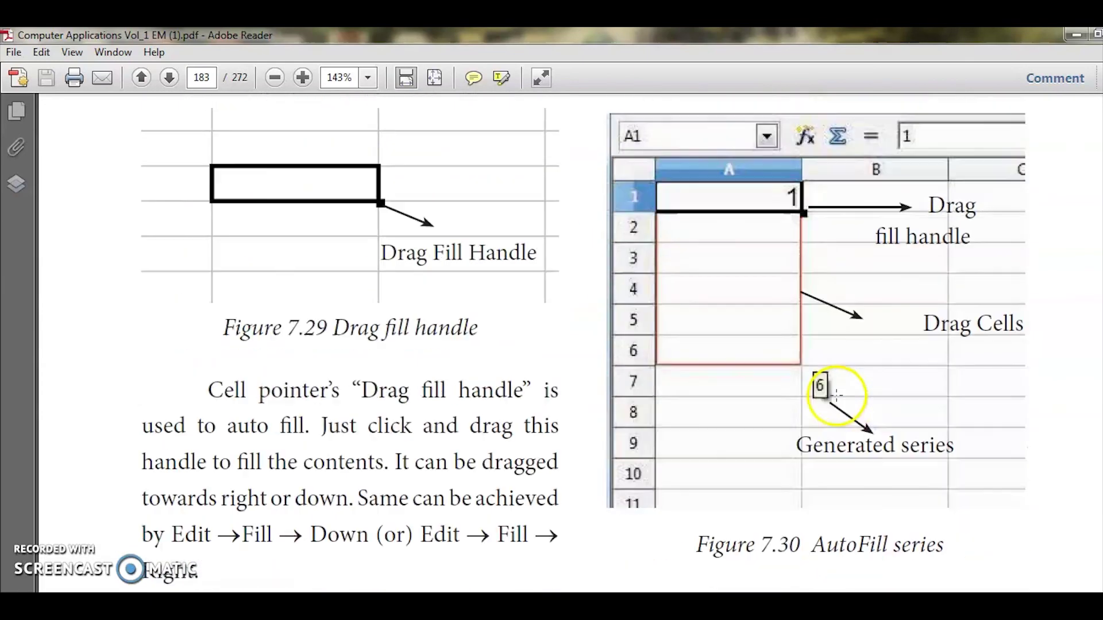